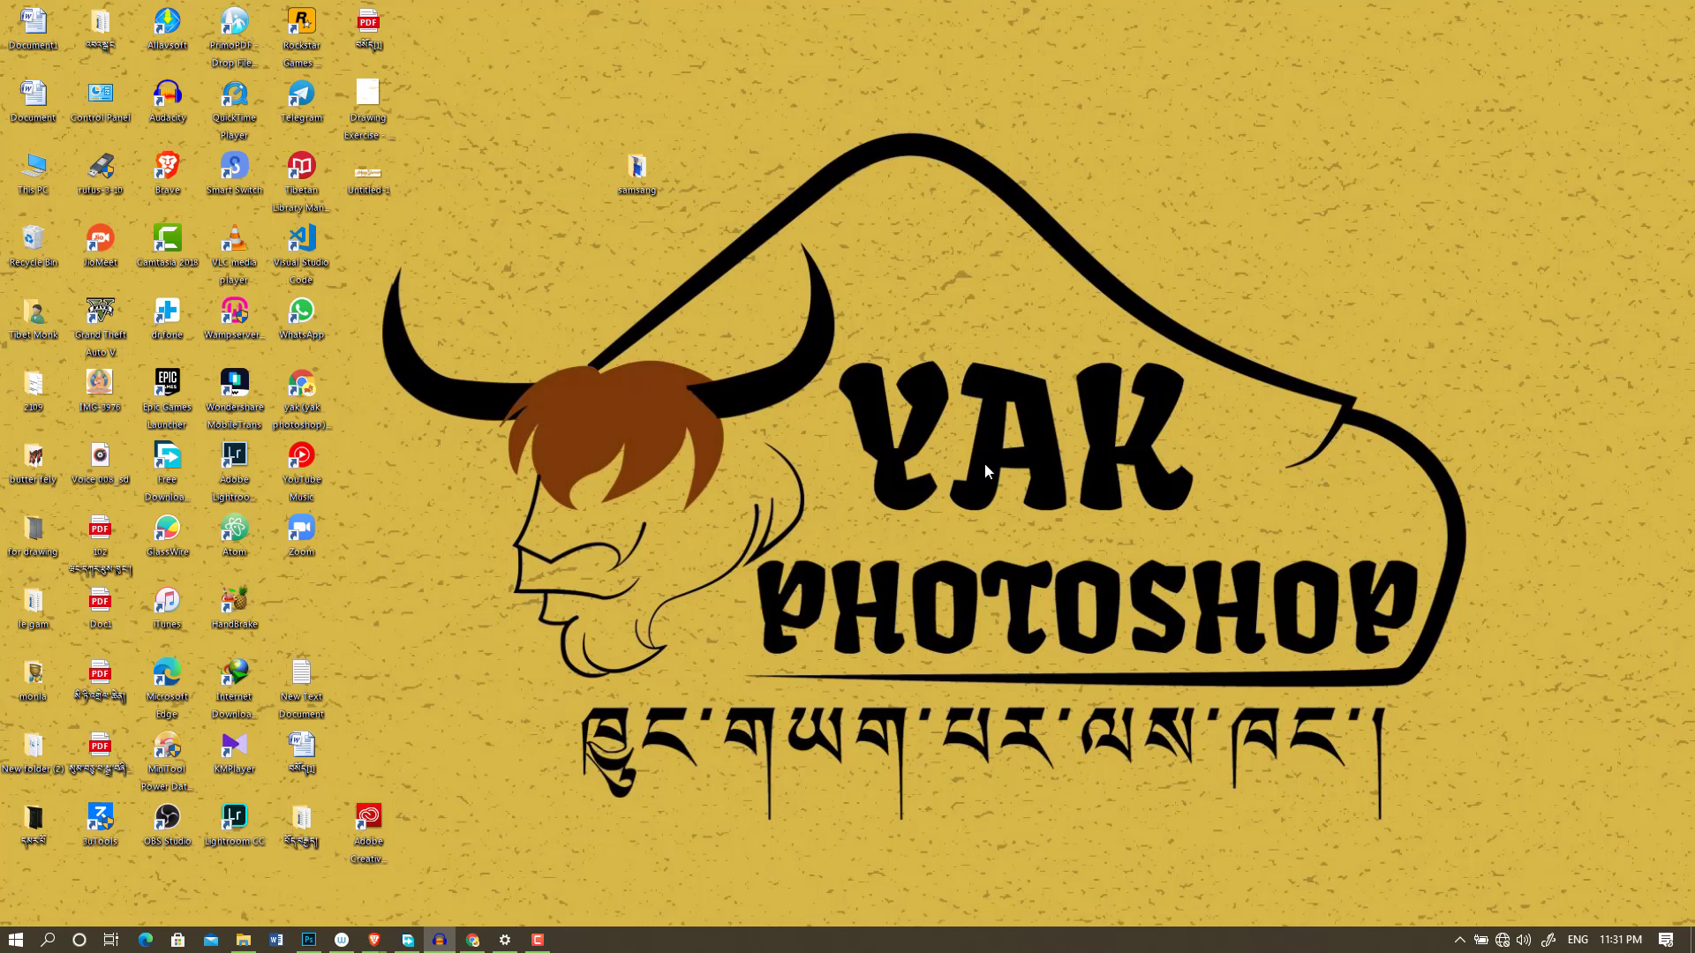
- Restore the Photoshop window showing the sea-and-birds photo with the Clone Stamp tool active
left_click(309, 941)
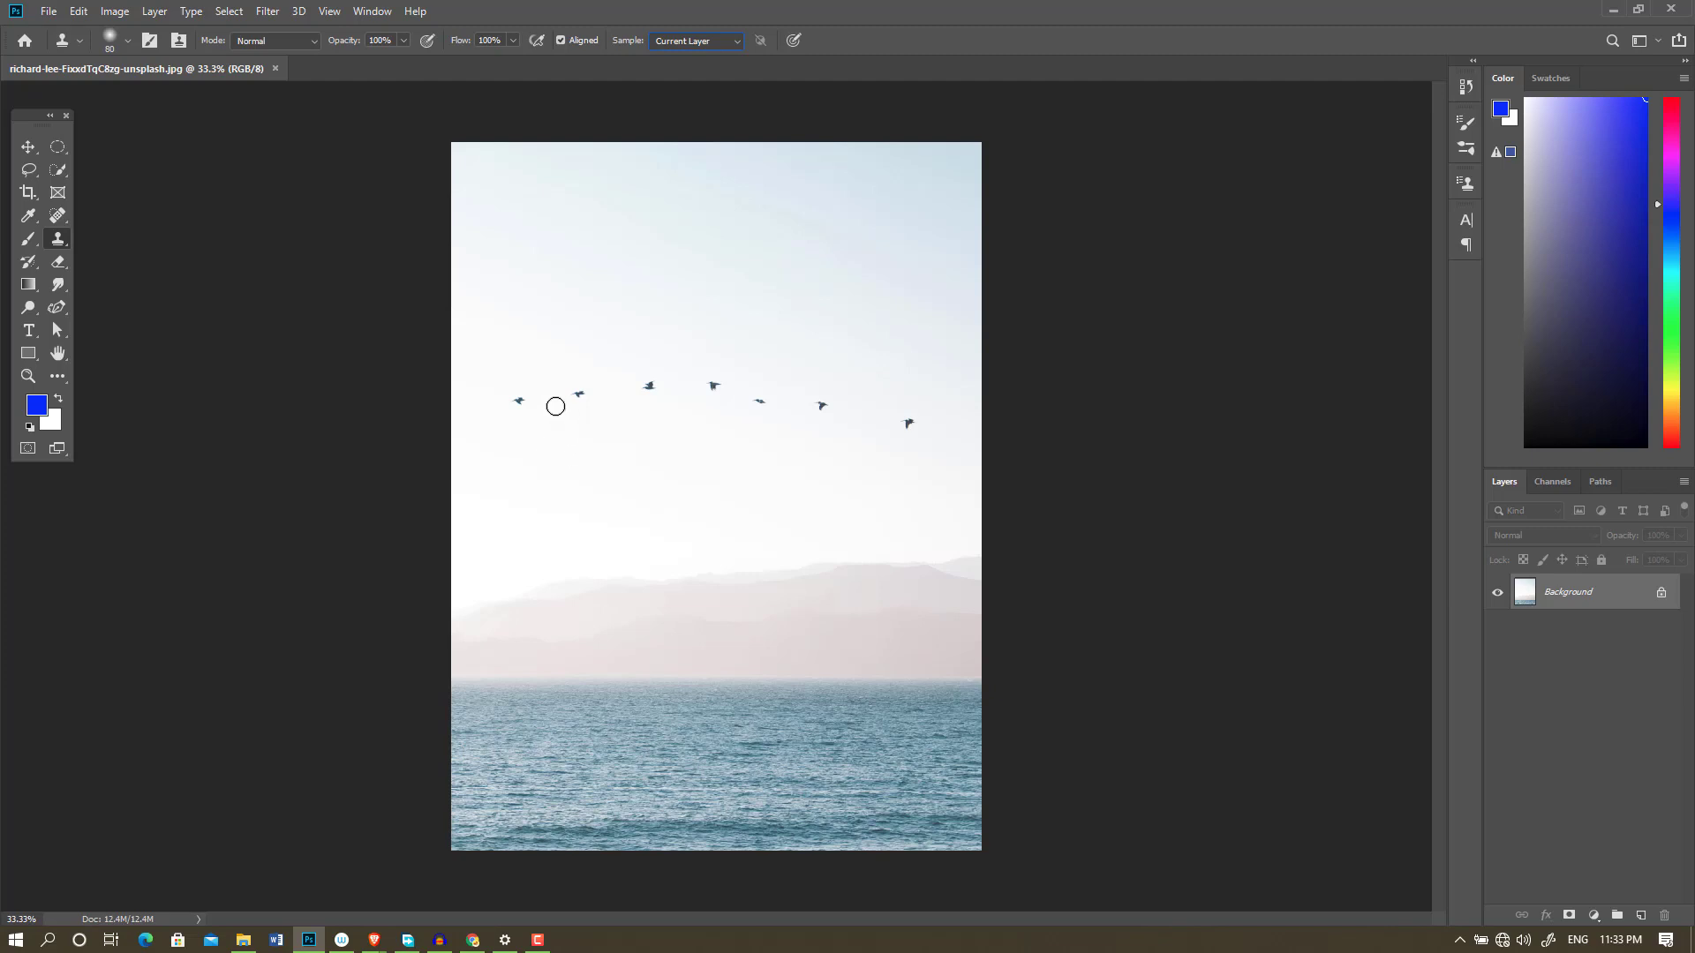
left_click(556, 389)
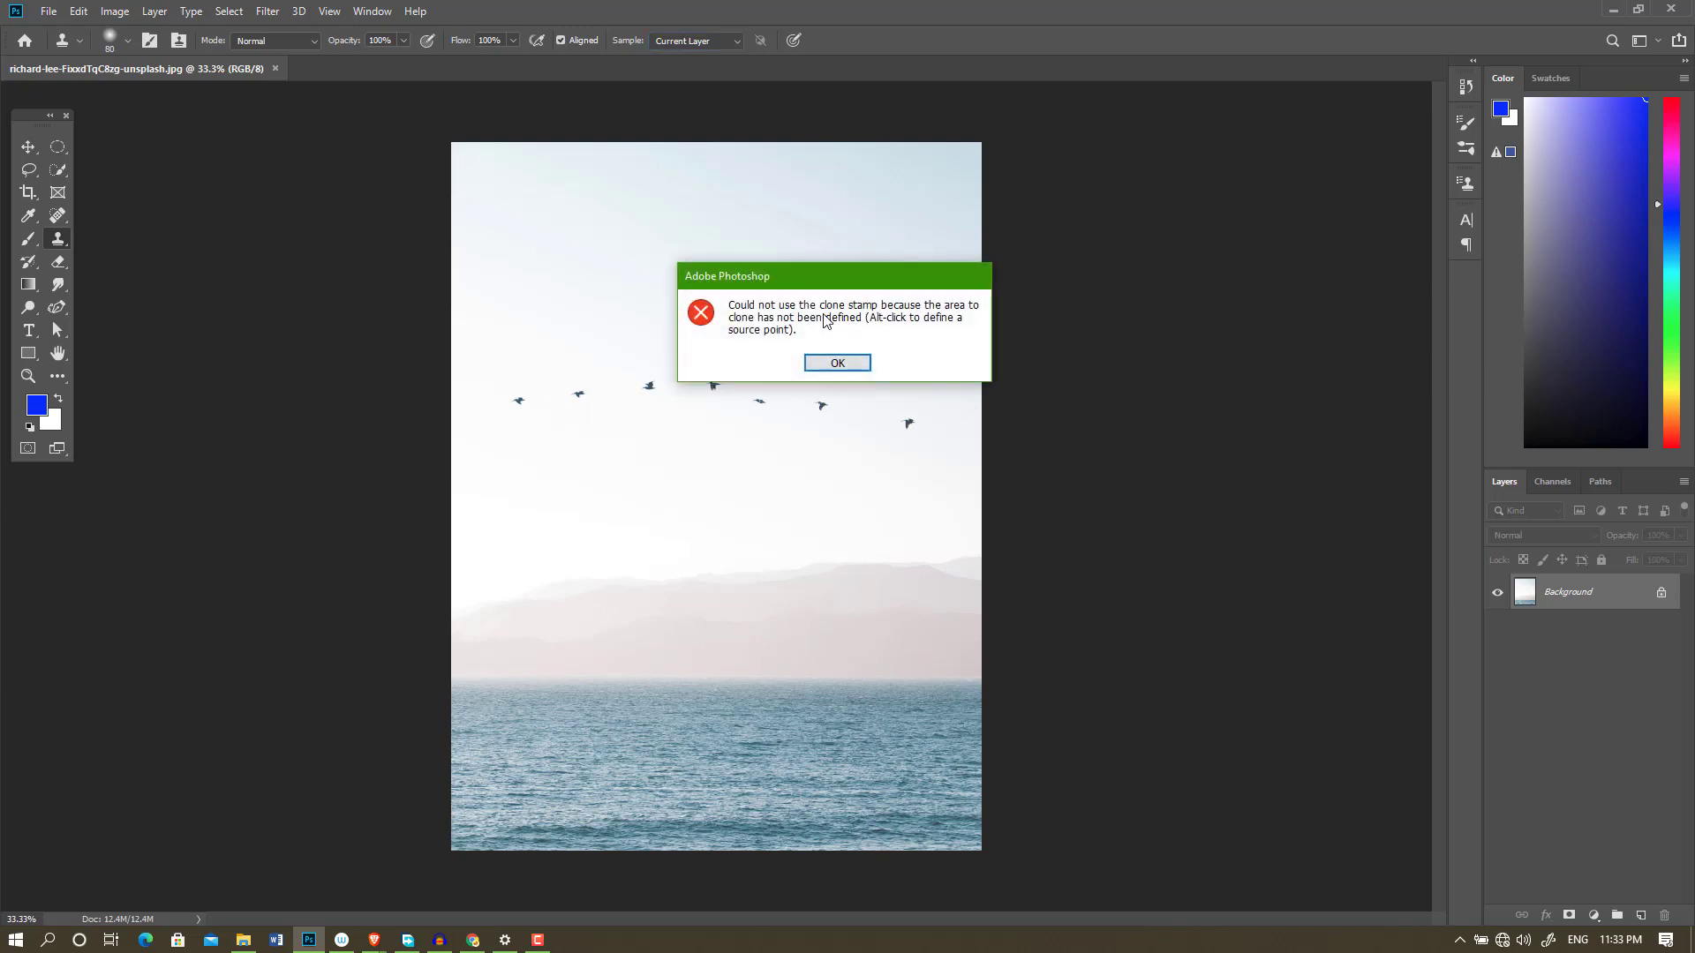
left_click_drag(790, 281, 735, 347)
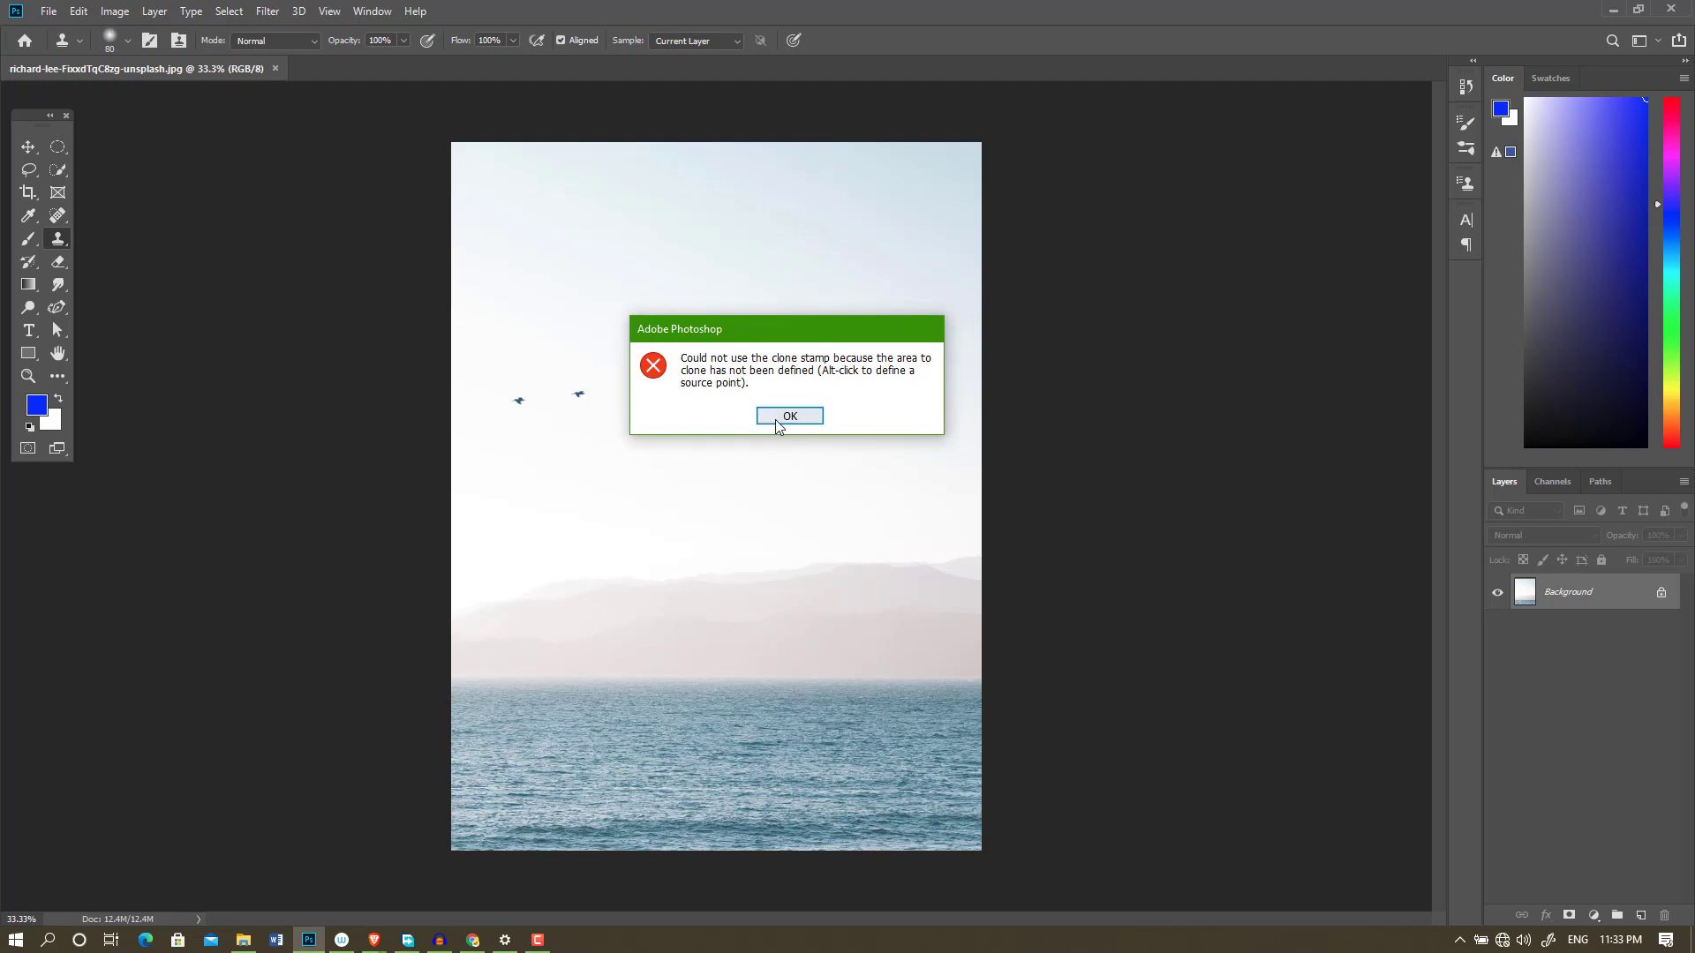
left_click(782, 422)
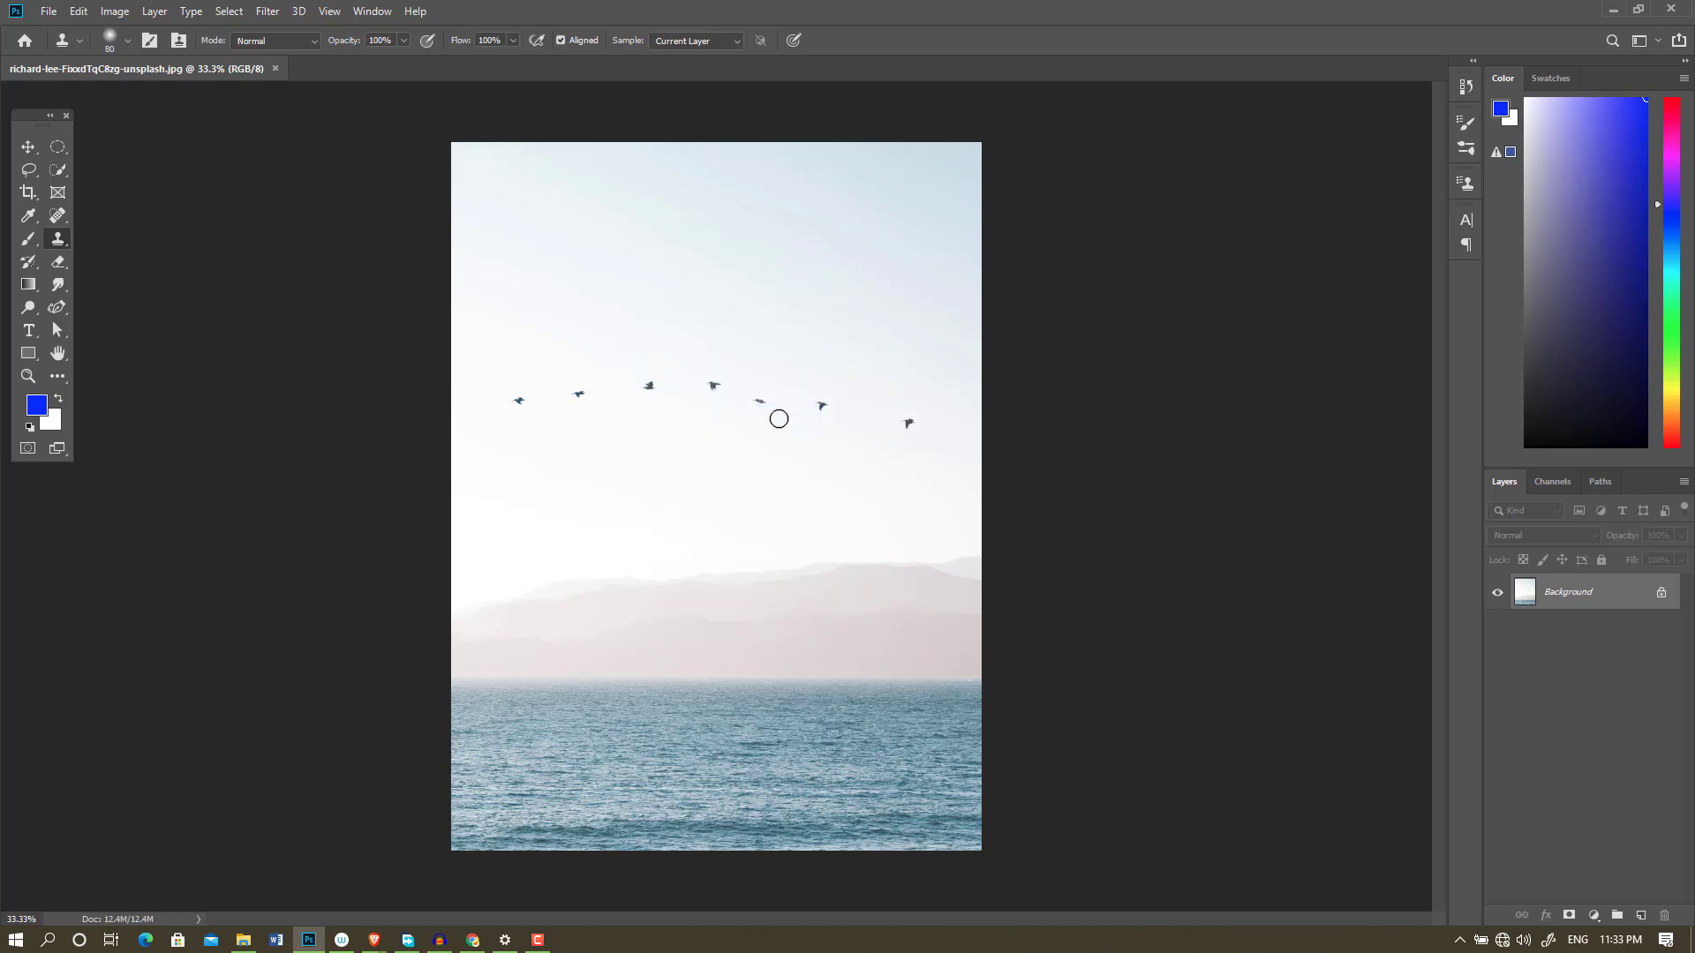
key("alt")
- Enlarge the clone brush to 200, paint sky over the birds, then revert every stroke with F12
left_click(517, 399)
key("bracketright")
key("bracketright")
key("bracketright")
mouse_move(515, 399)
left_mouse_down()
mouse_move(836, 397)
mouse_move(900, 435)
left_mouse_up()
mouse_move(783, 354)
left_mouse_down()
mouse_move(670, 341)
mouse_move(586, 283)
mouse_move(647, 345)
left_mouse_up()
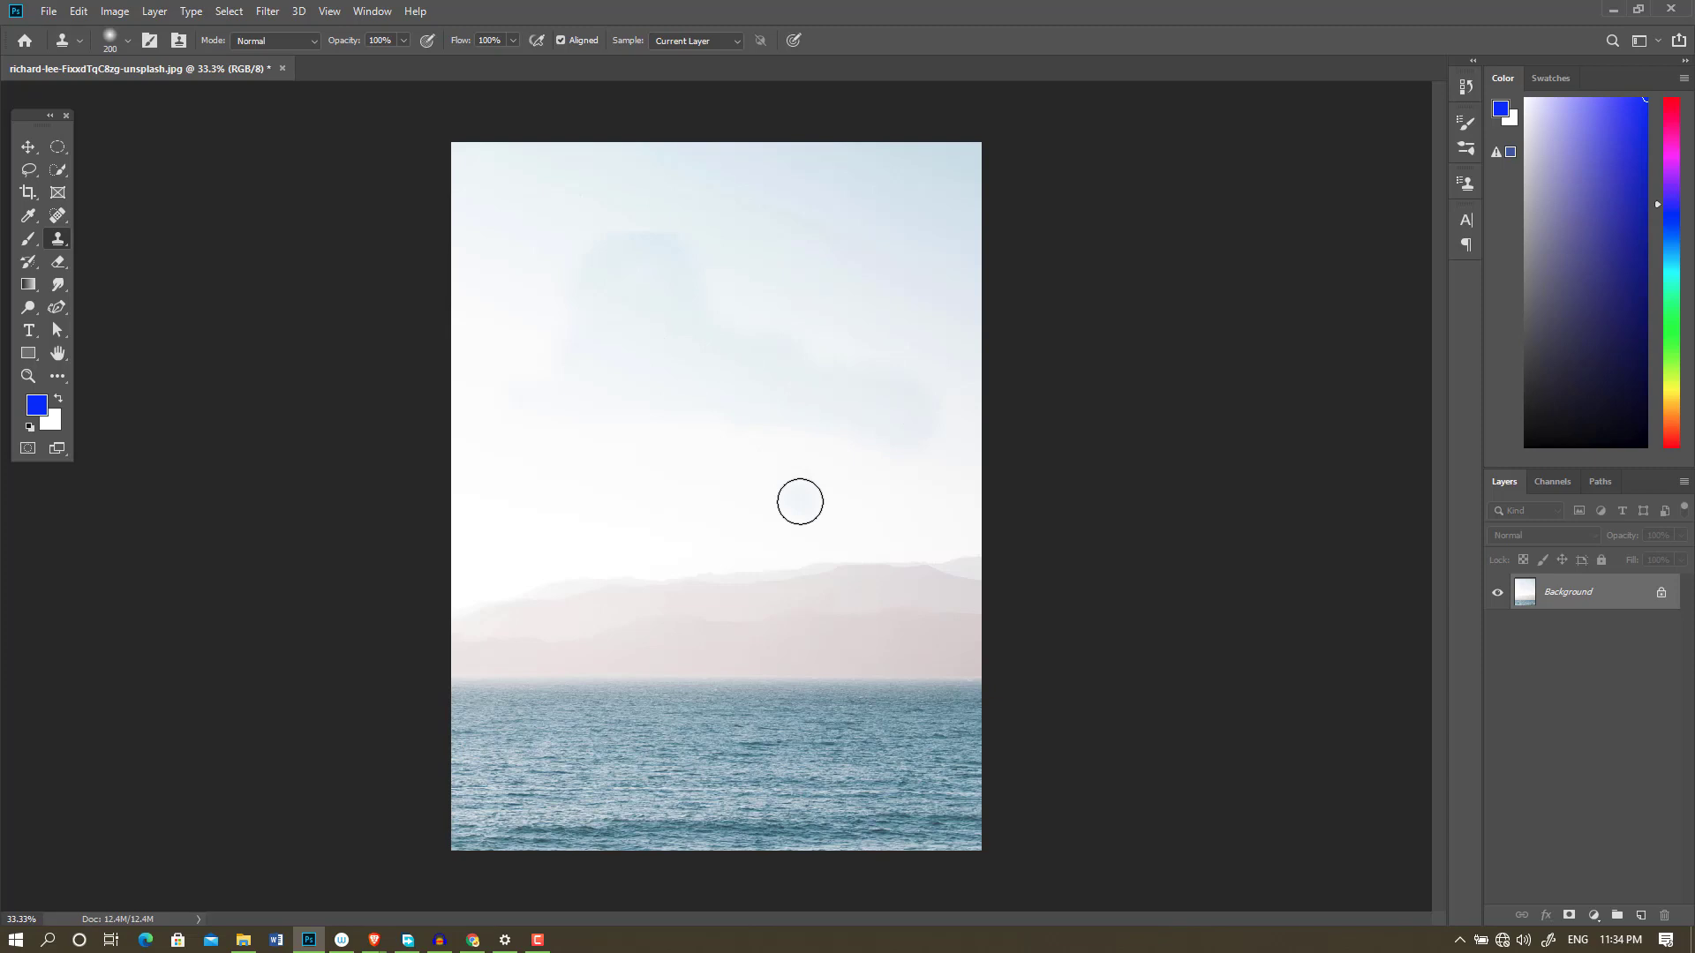
key("F12")
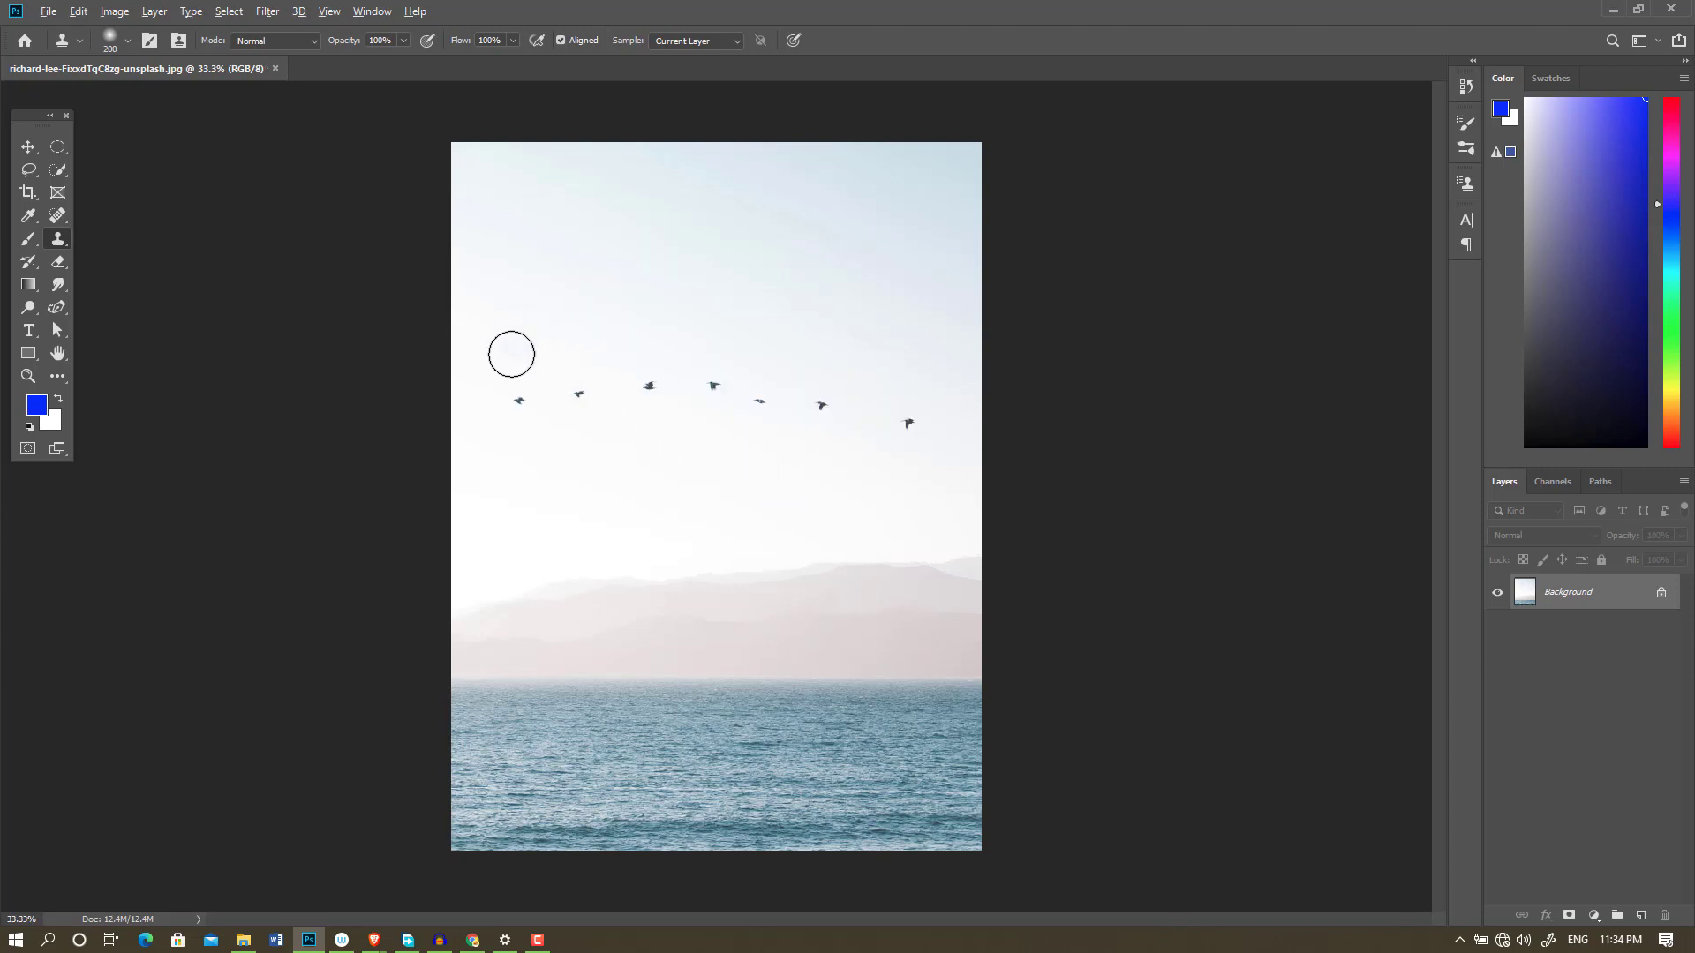
- Zoom in, shrink the clone brush to 70, and clone sky over the first three birds
scroll(511, 354, "up", 2, "alt")
scroll(503, 355, "up", 1, "alt")
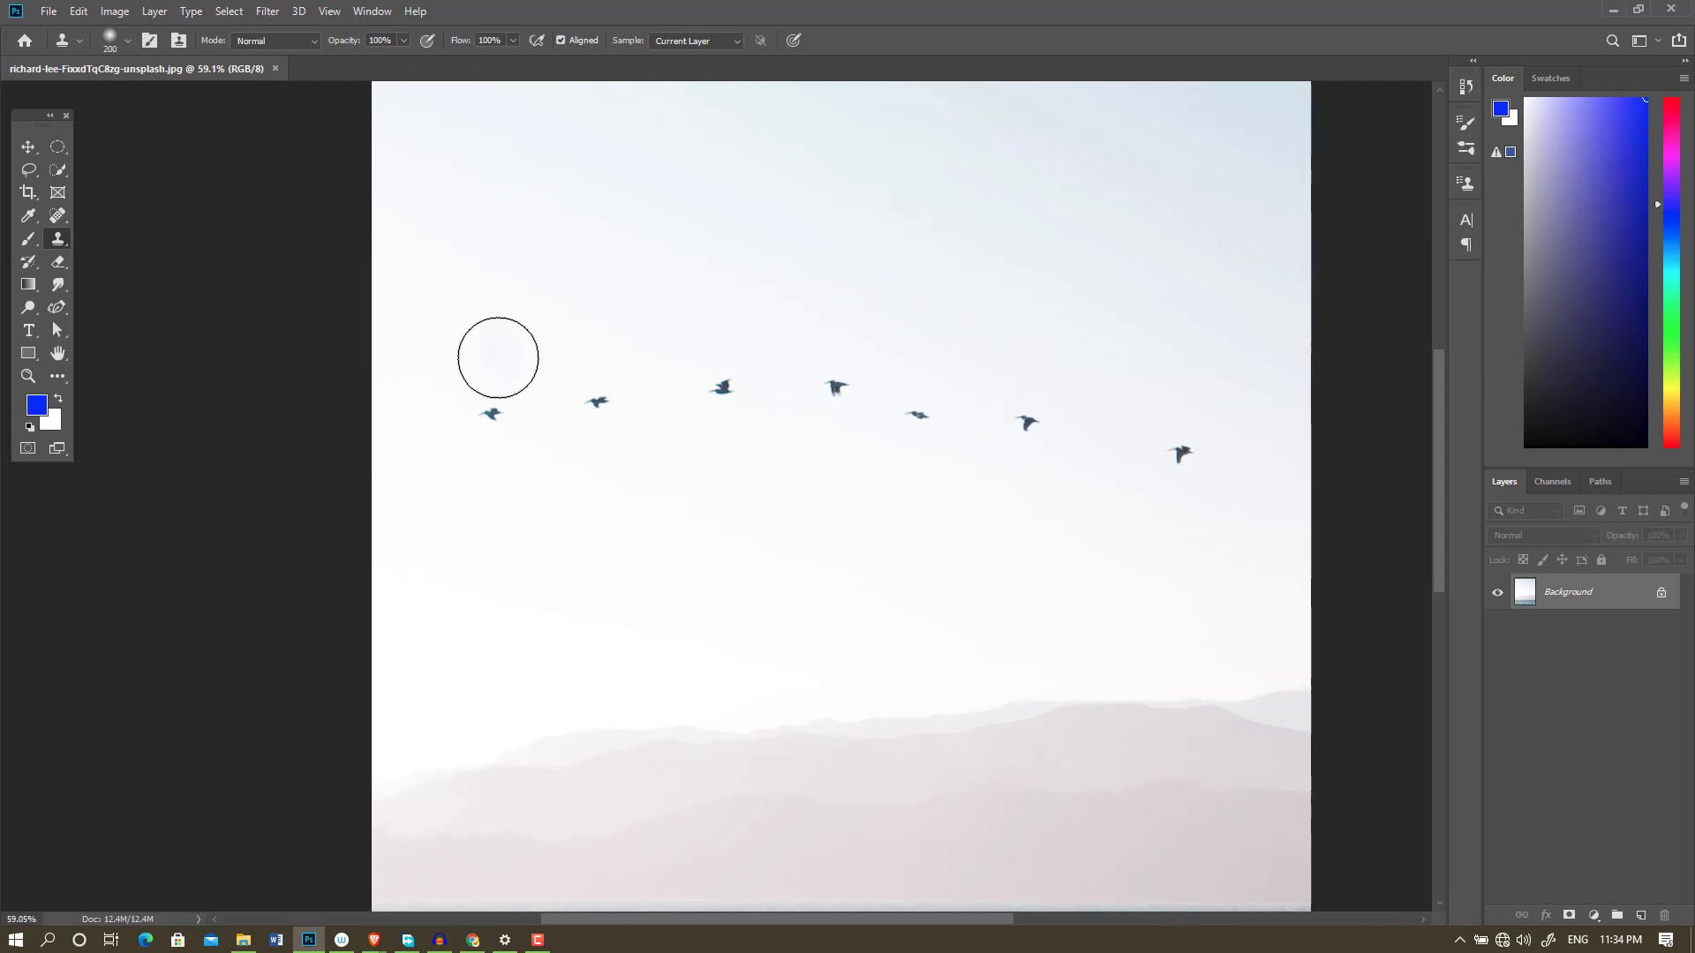
key("bracketleft")
key("bracketleft")
key("bracketleft")
left_click(490, 357, "alt")
left_click_drag(485, 395, 507, 437)
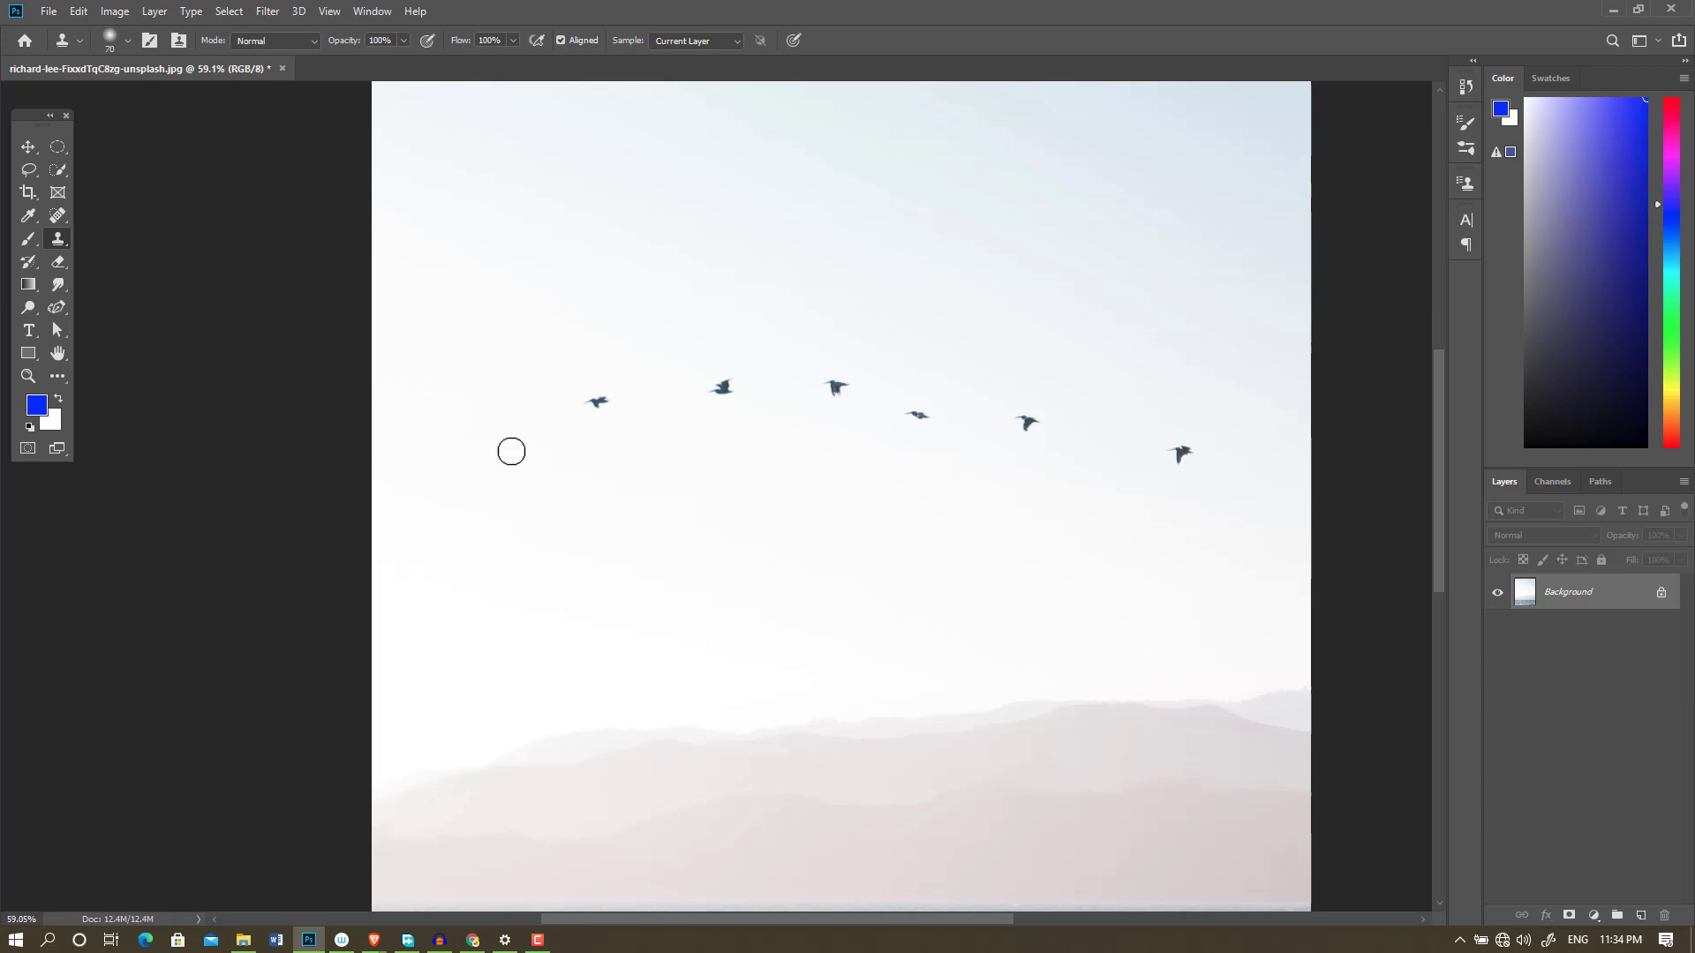
left_click(597, 352, "alt")
left_click_drag(593, 360, 593, 393)
left_click_drag(719, 383, 704, 398)
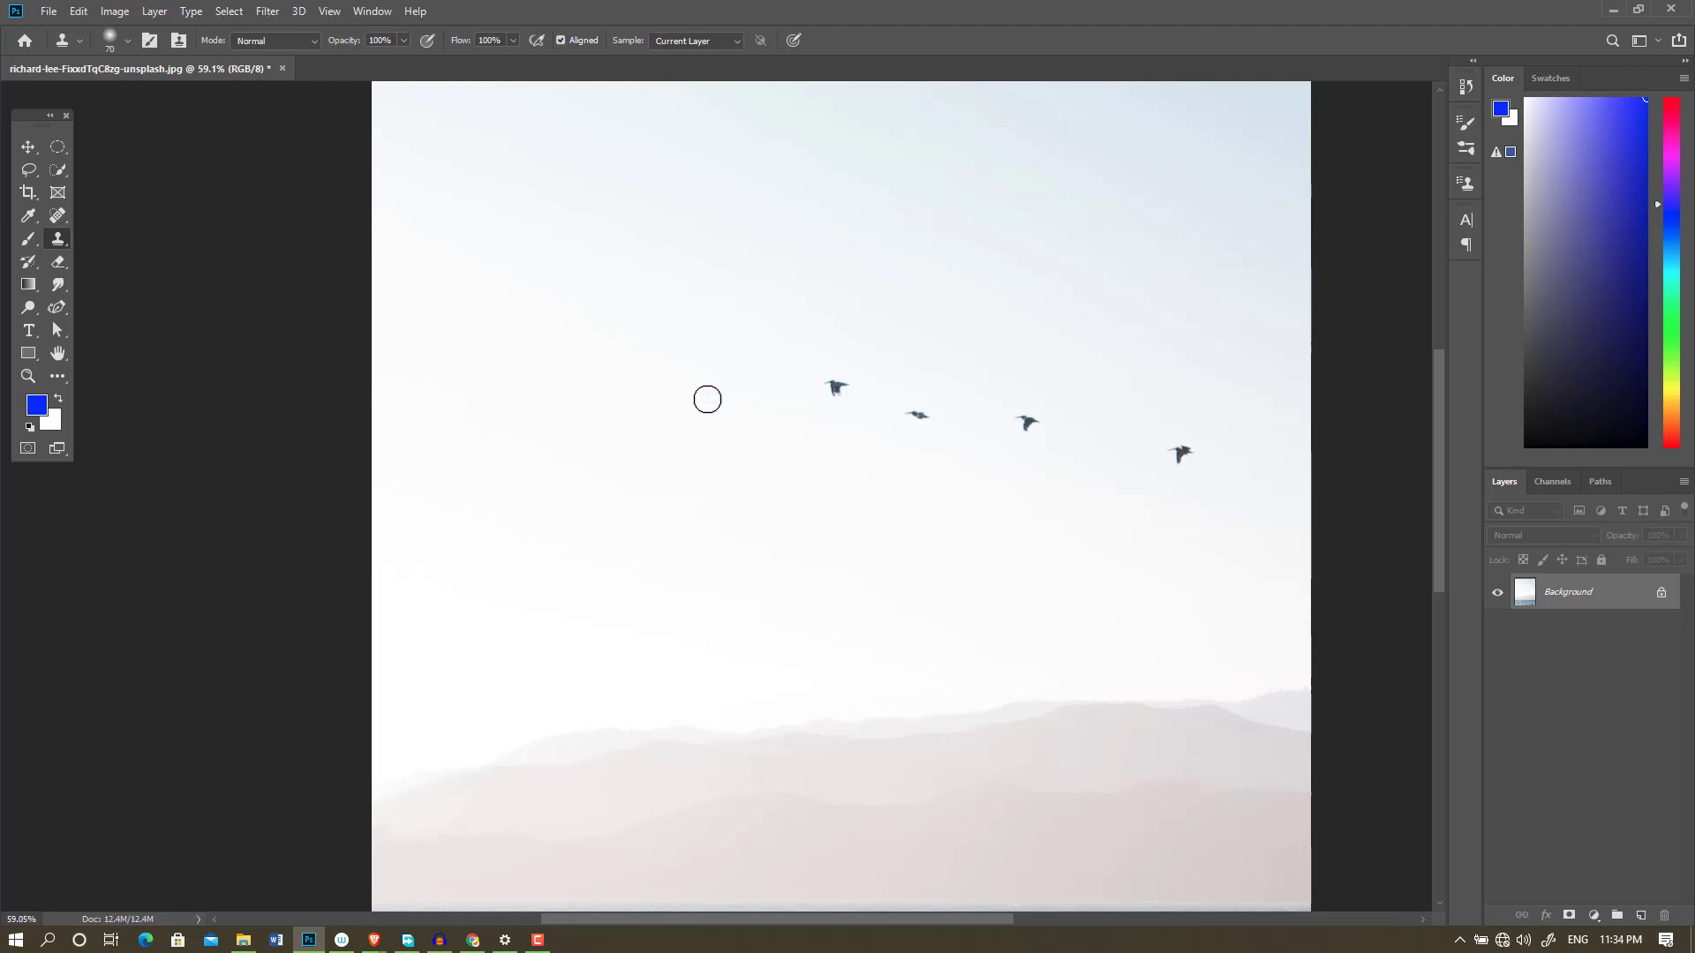
left_click(843, 361, "alt")
mouse_move(841, 374)
left_mouse_down()
mouse_move(822, 405)
mouse_move(839, 399)
left_mouse_up()
left_click(847, 325, "alt")
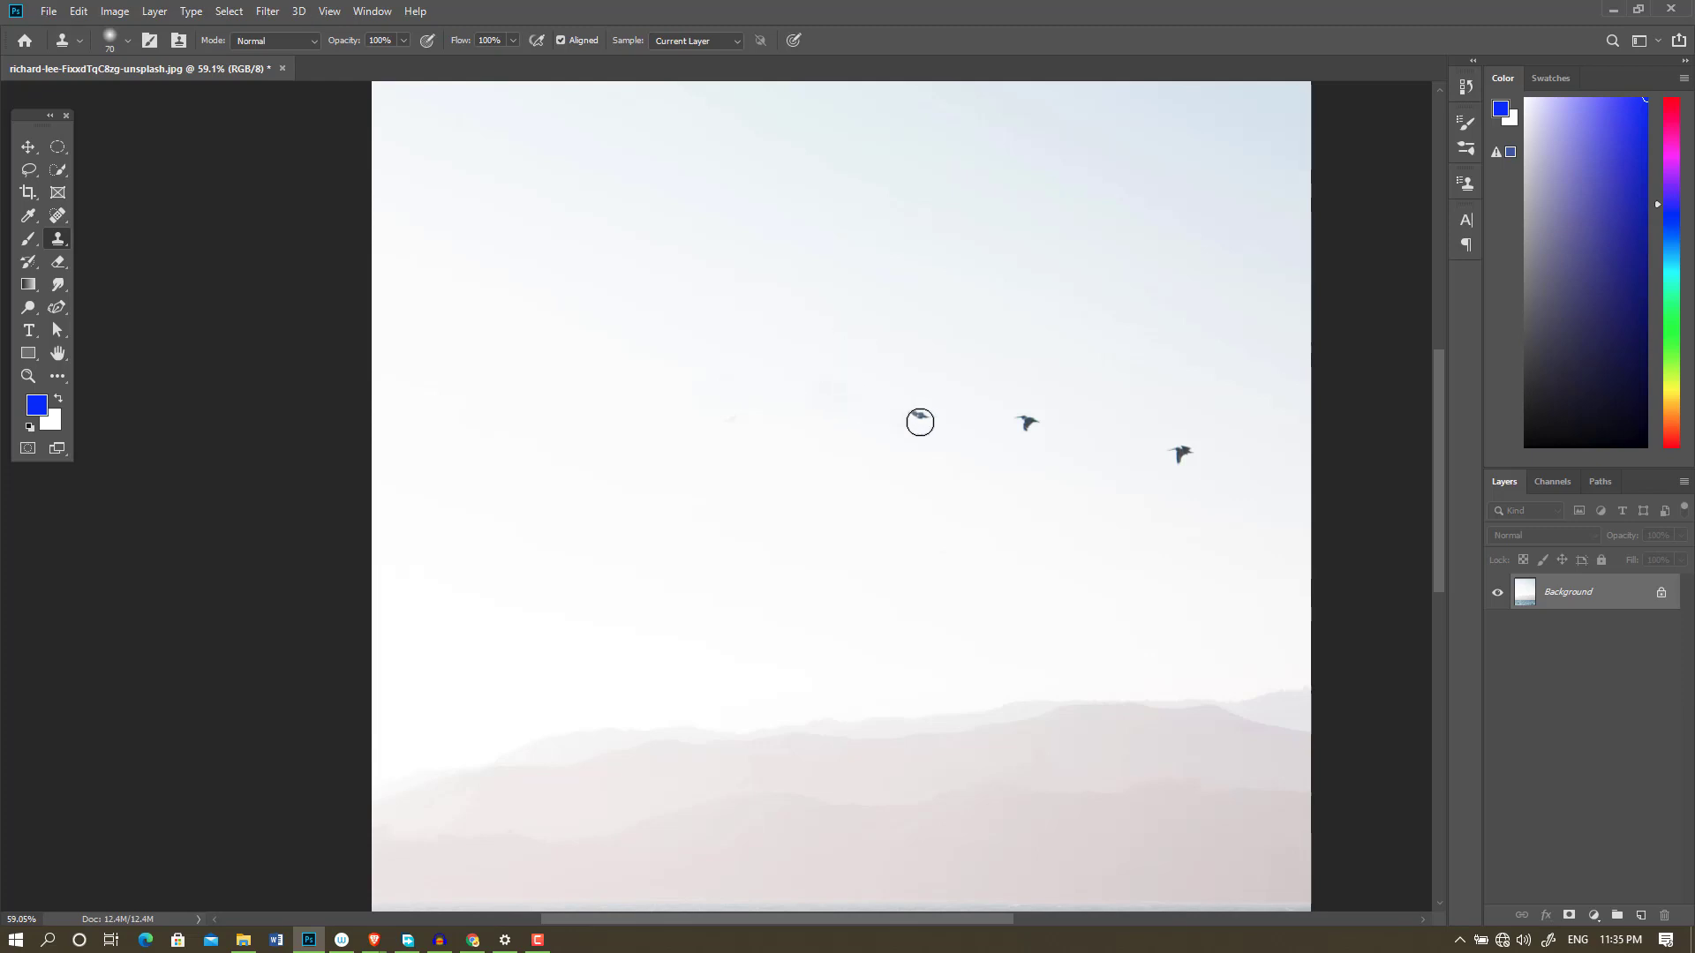
- Clone sky over the remaining birds on the right and zoom back out
left_click(920, 359, "alt")
left_click_drag(918, 413, 912, 406)
left_click(1032, 386, "alt")
left_click(1031, 415)
left_click(1023, 457)
left_click(1024, 450)
left_click(1181, 450)
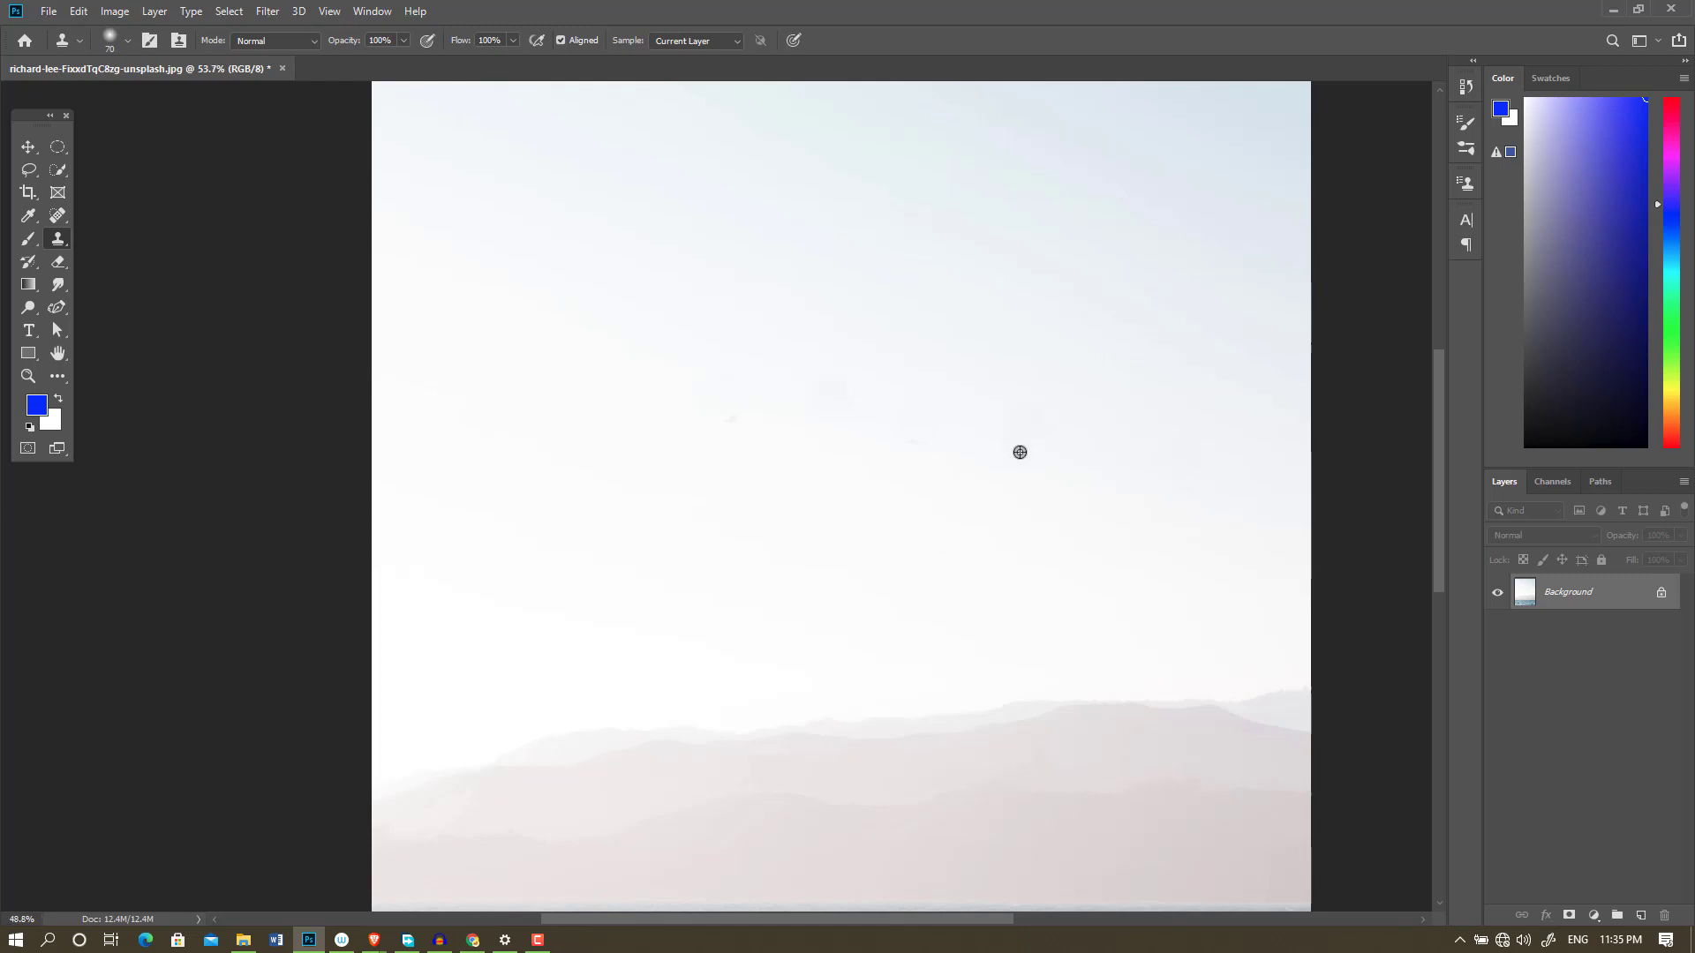
scroll(1015, 452, "down", 3, "alt")
scroll(686, 468, "down", 1, "alt")
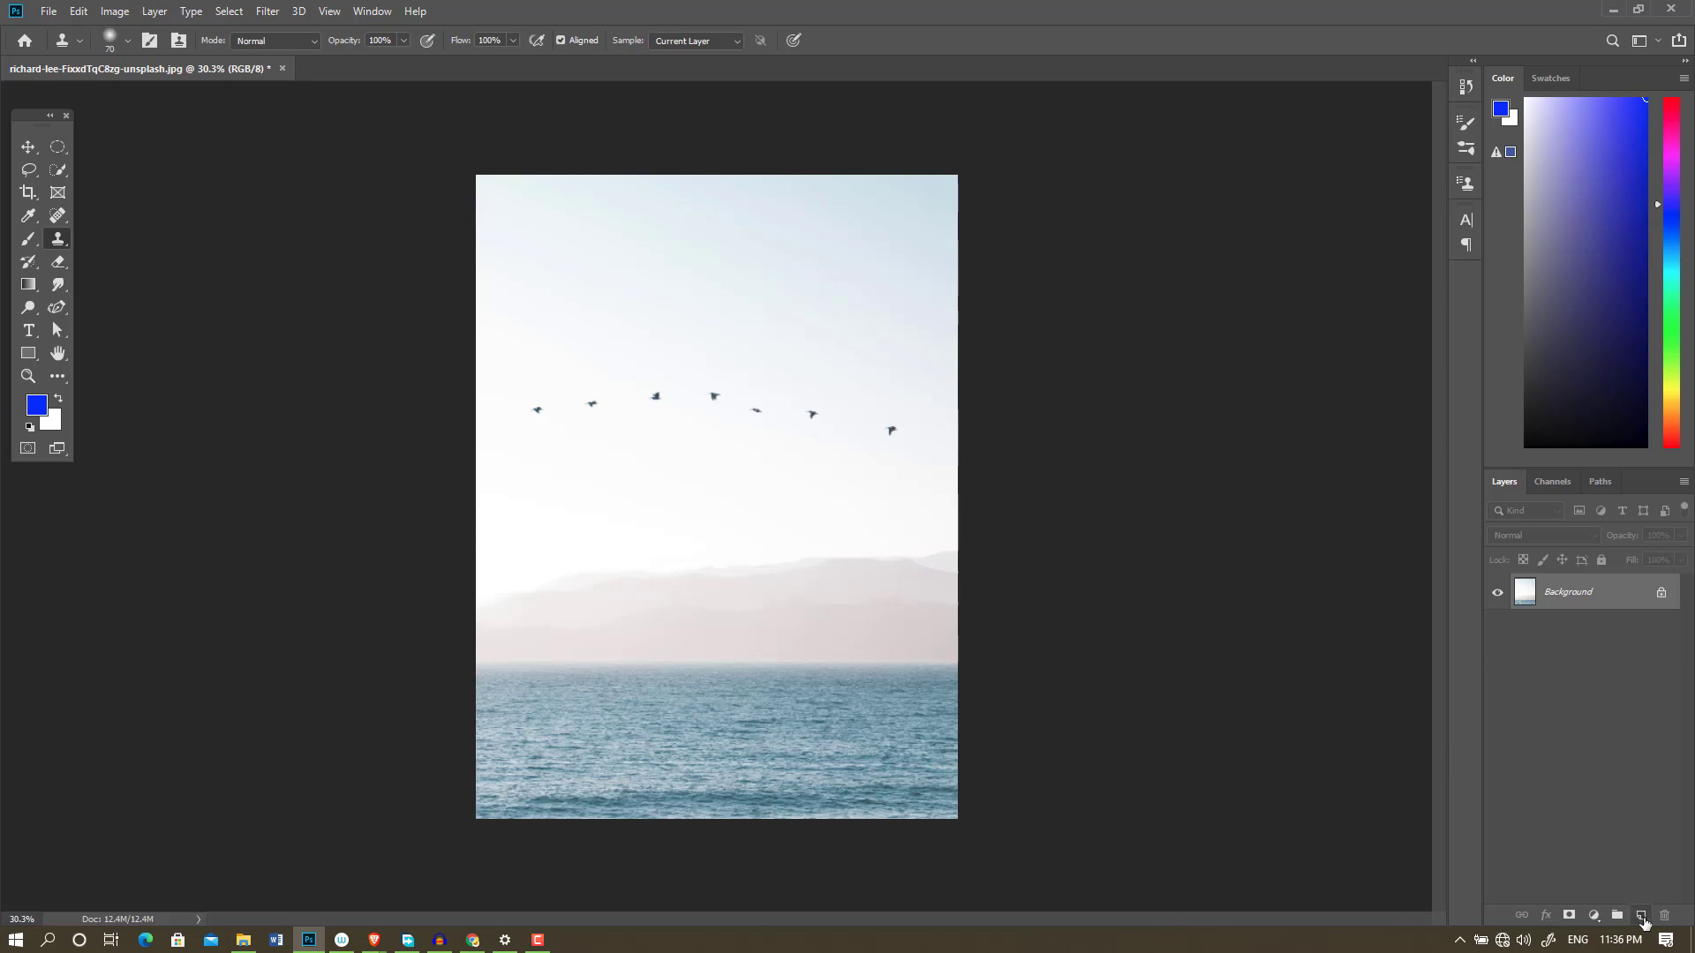
- Add an empty Layer 1 above Background and set the clone Sample option to All Layers
left_click(1642, 916)
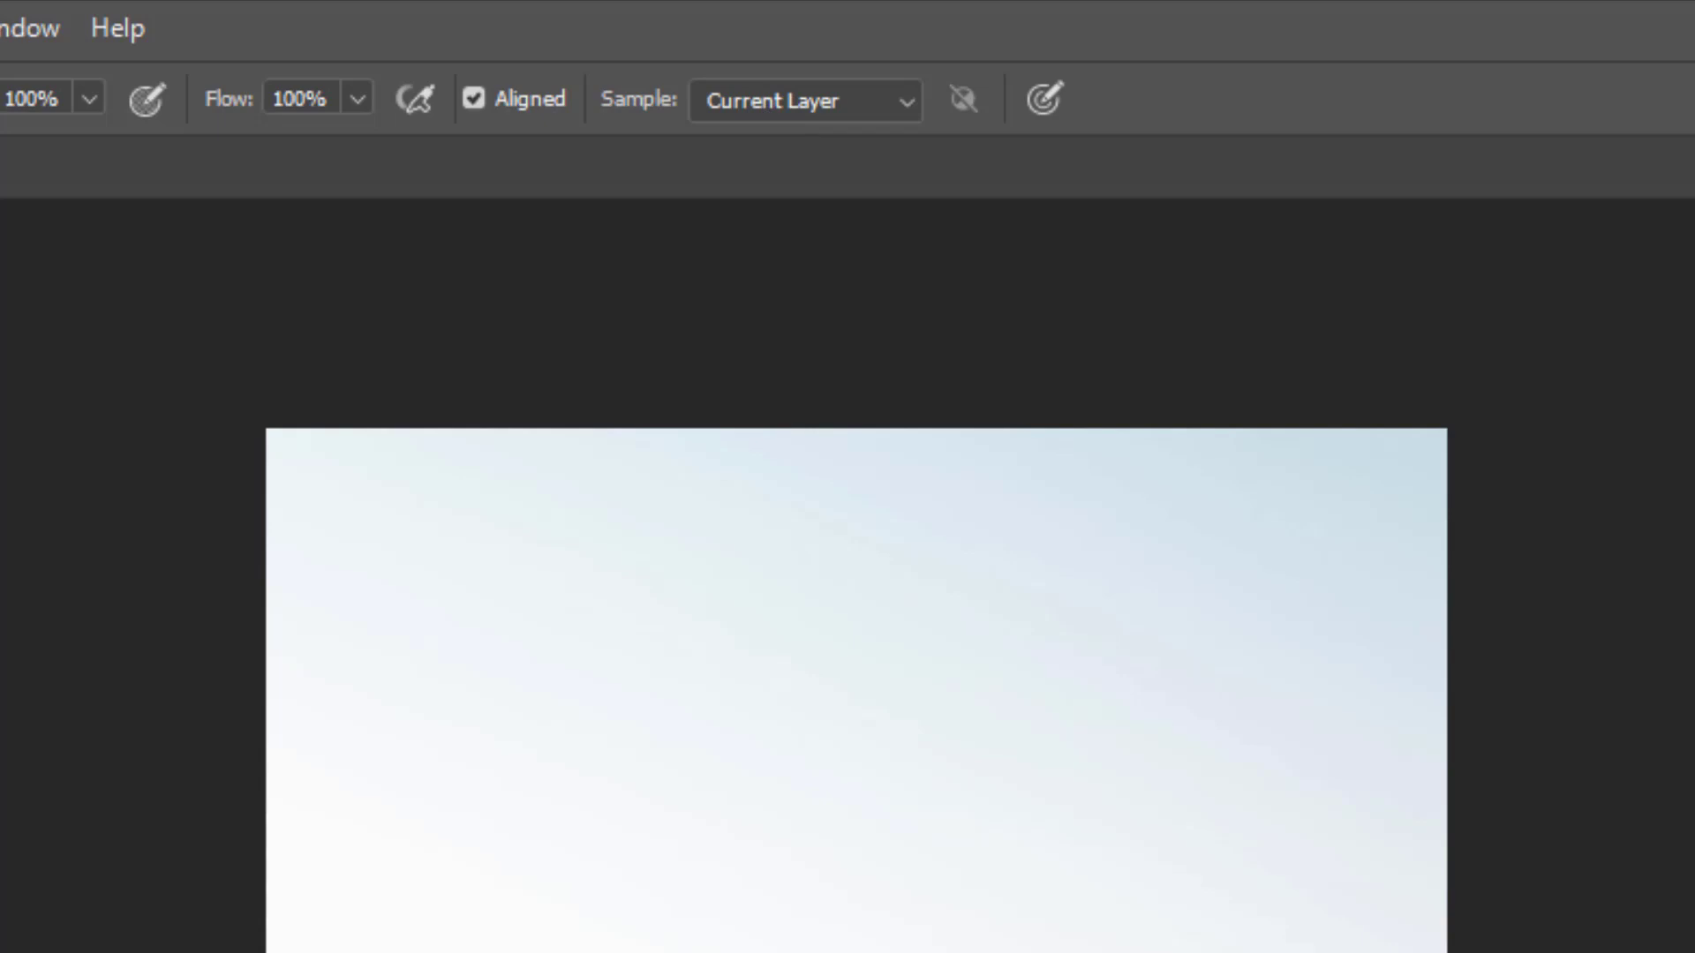
left_click(901, 99)
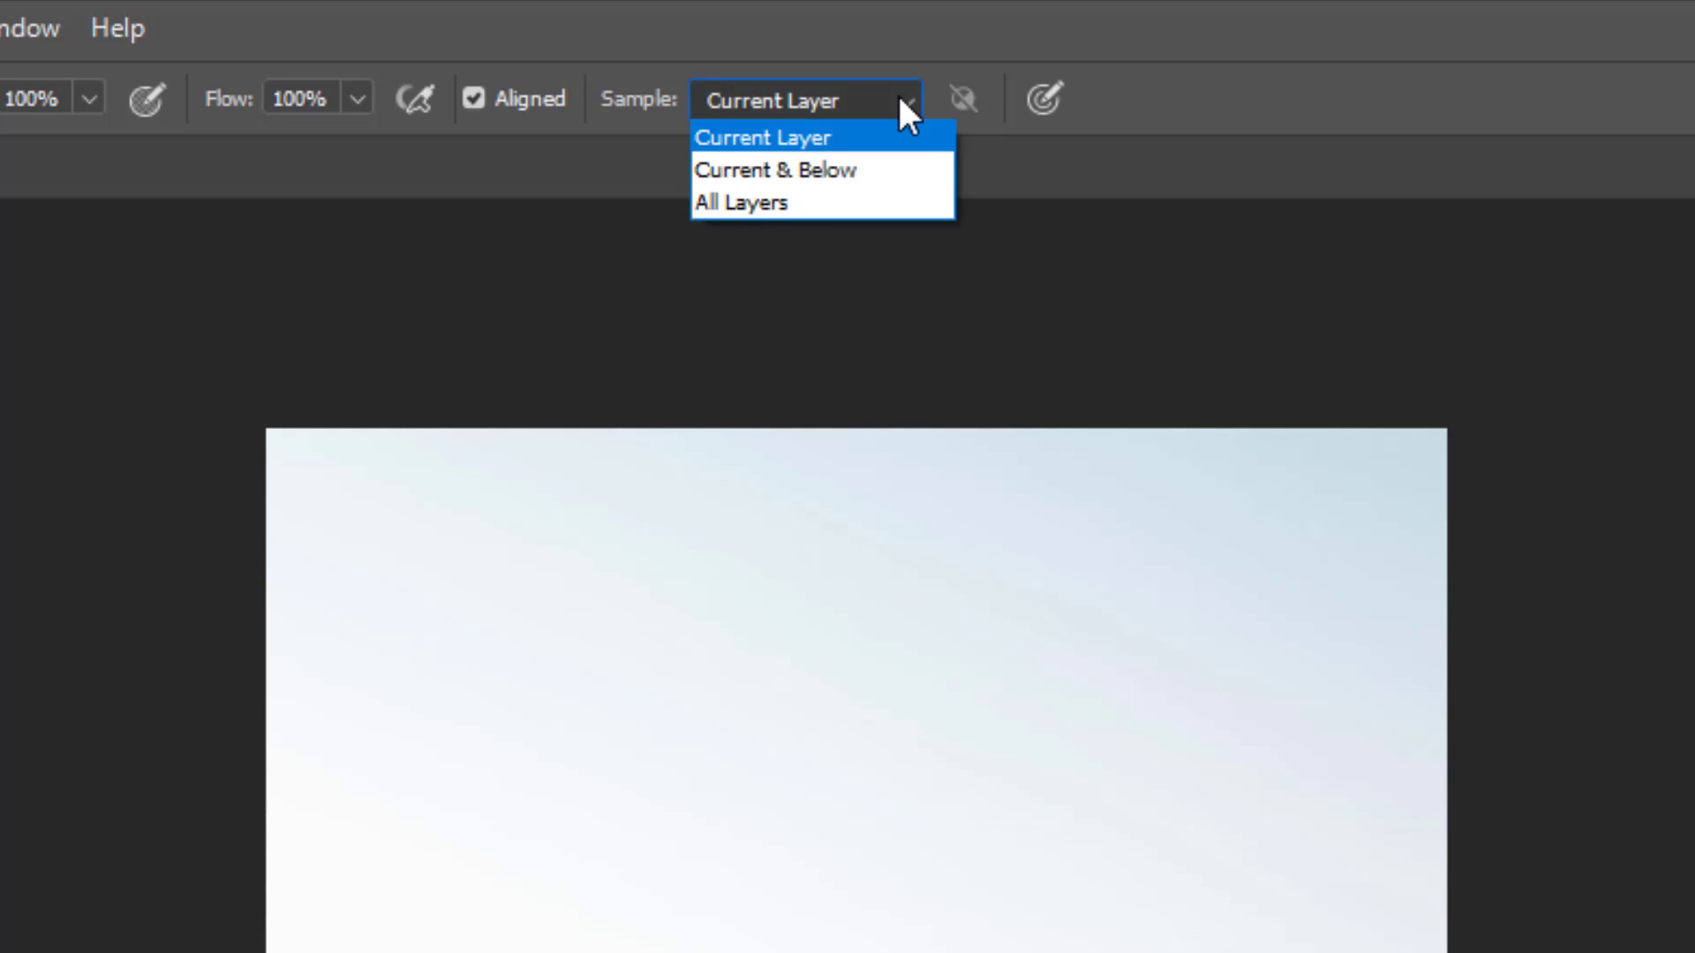
left_click(773, 198)
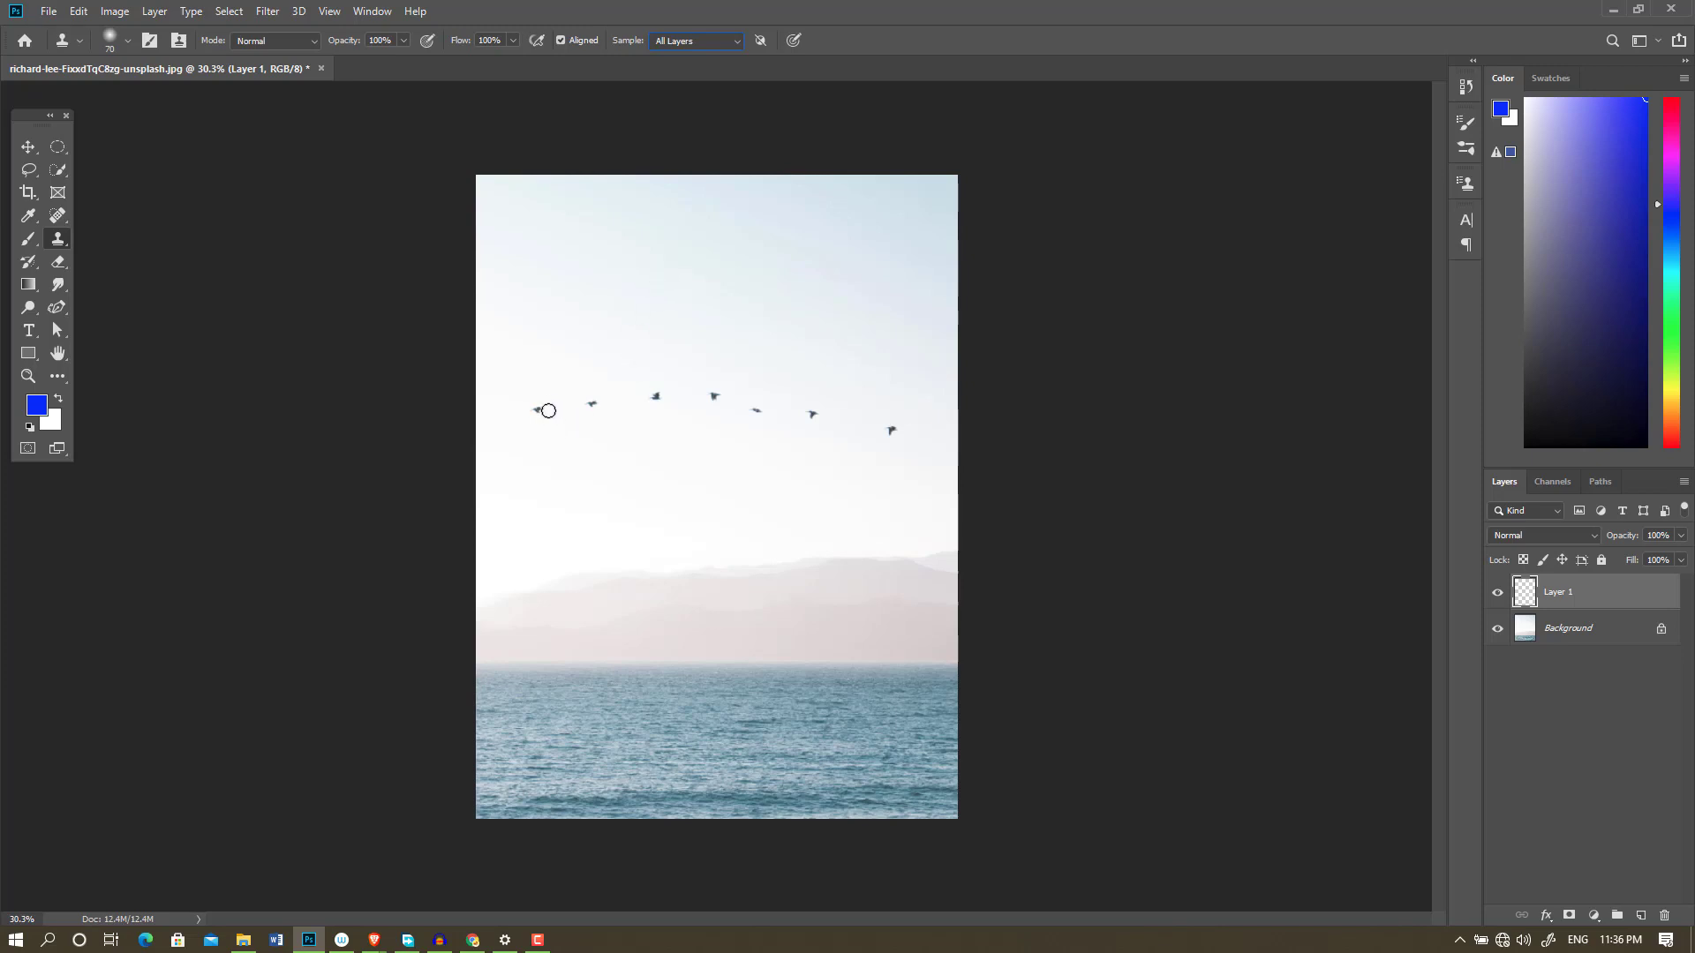
left_click(546, 366, "alt")
left_click(28, 147)
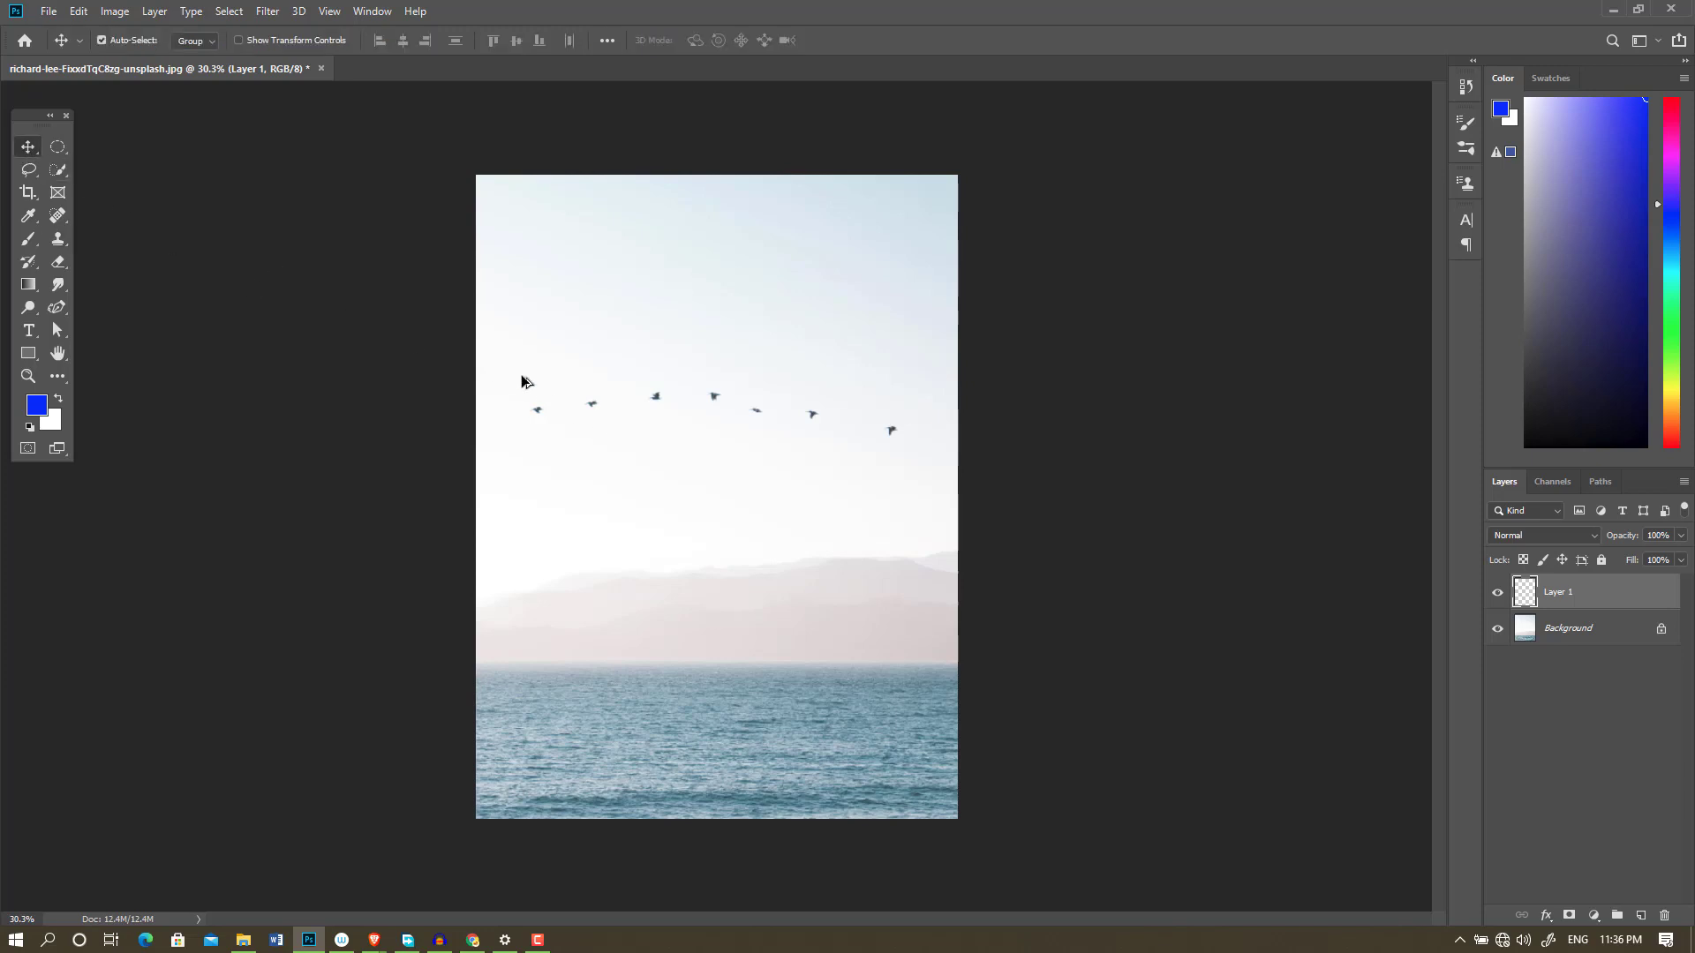
scroll(522, 377, "up", 3)
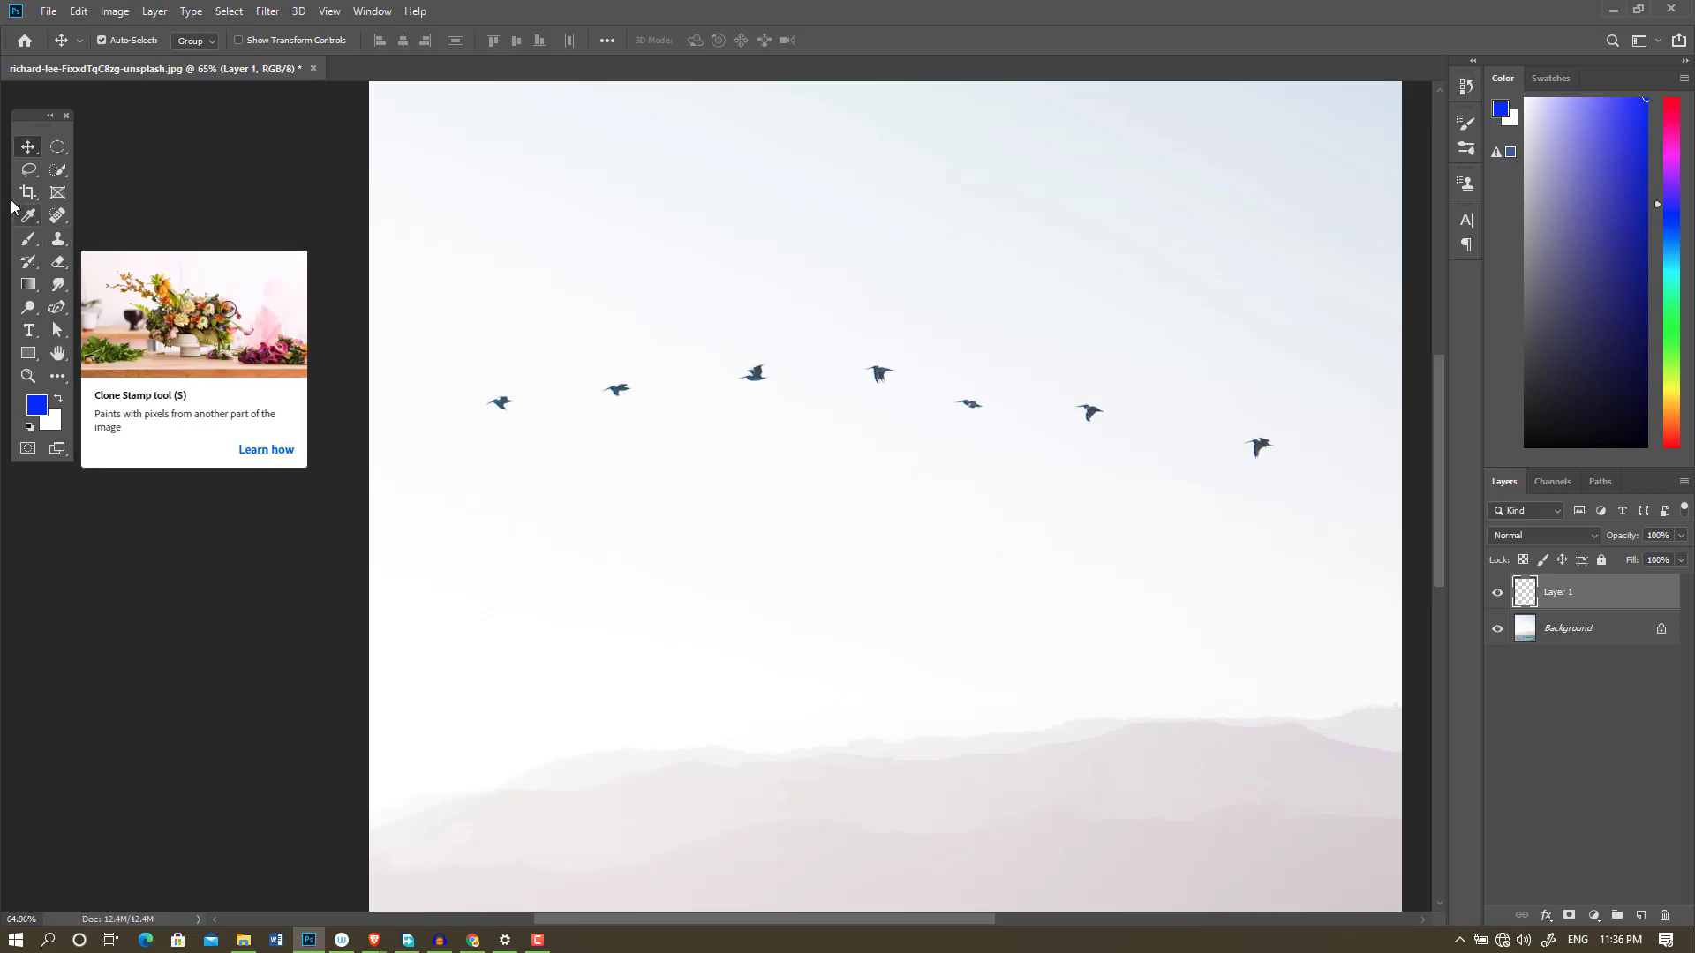
left_click(51, 240)
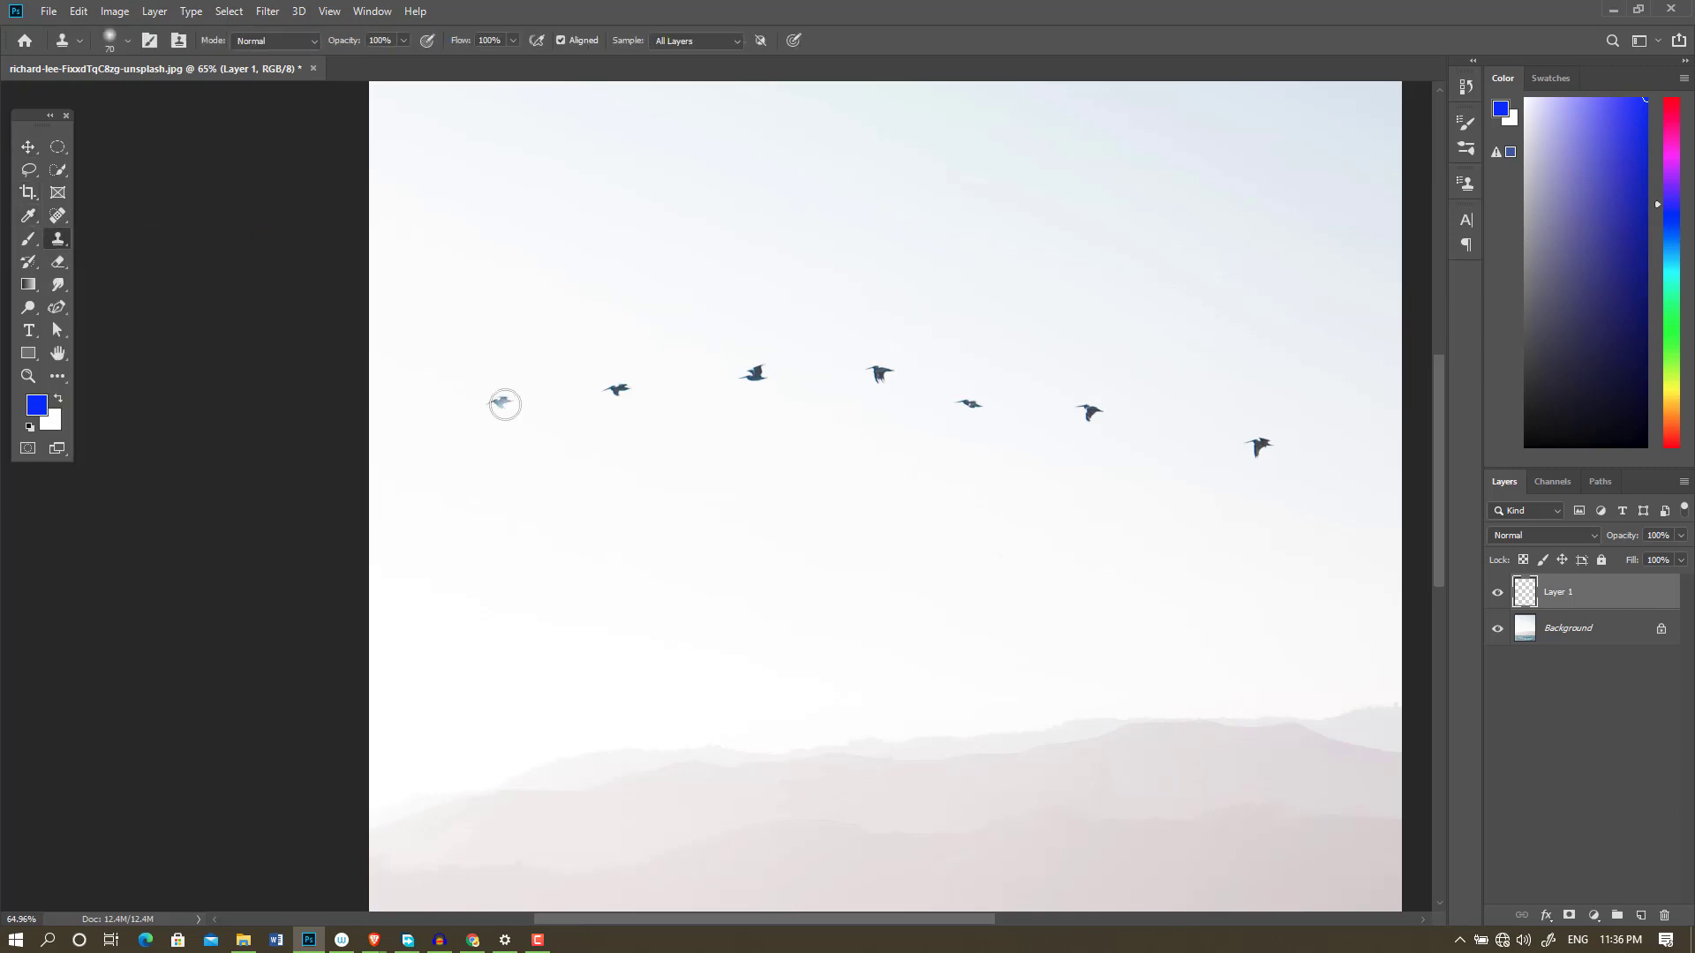
left_click(501, 363, "alt")
left_click(500, 403)
left_click(1497, 593)
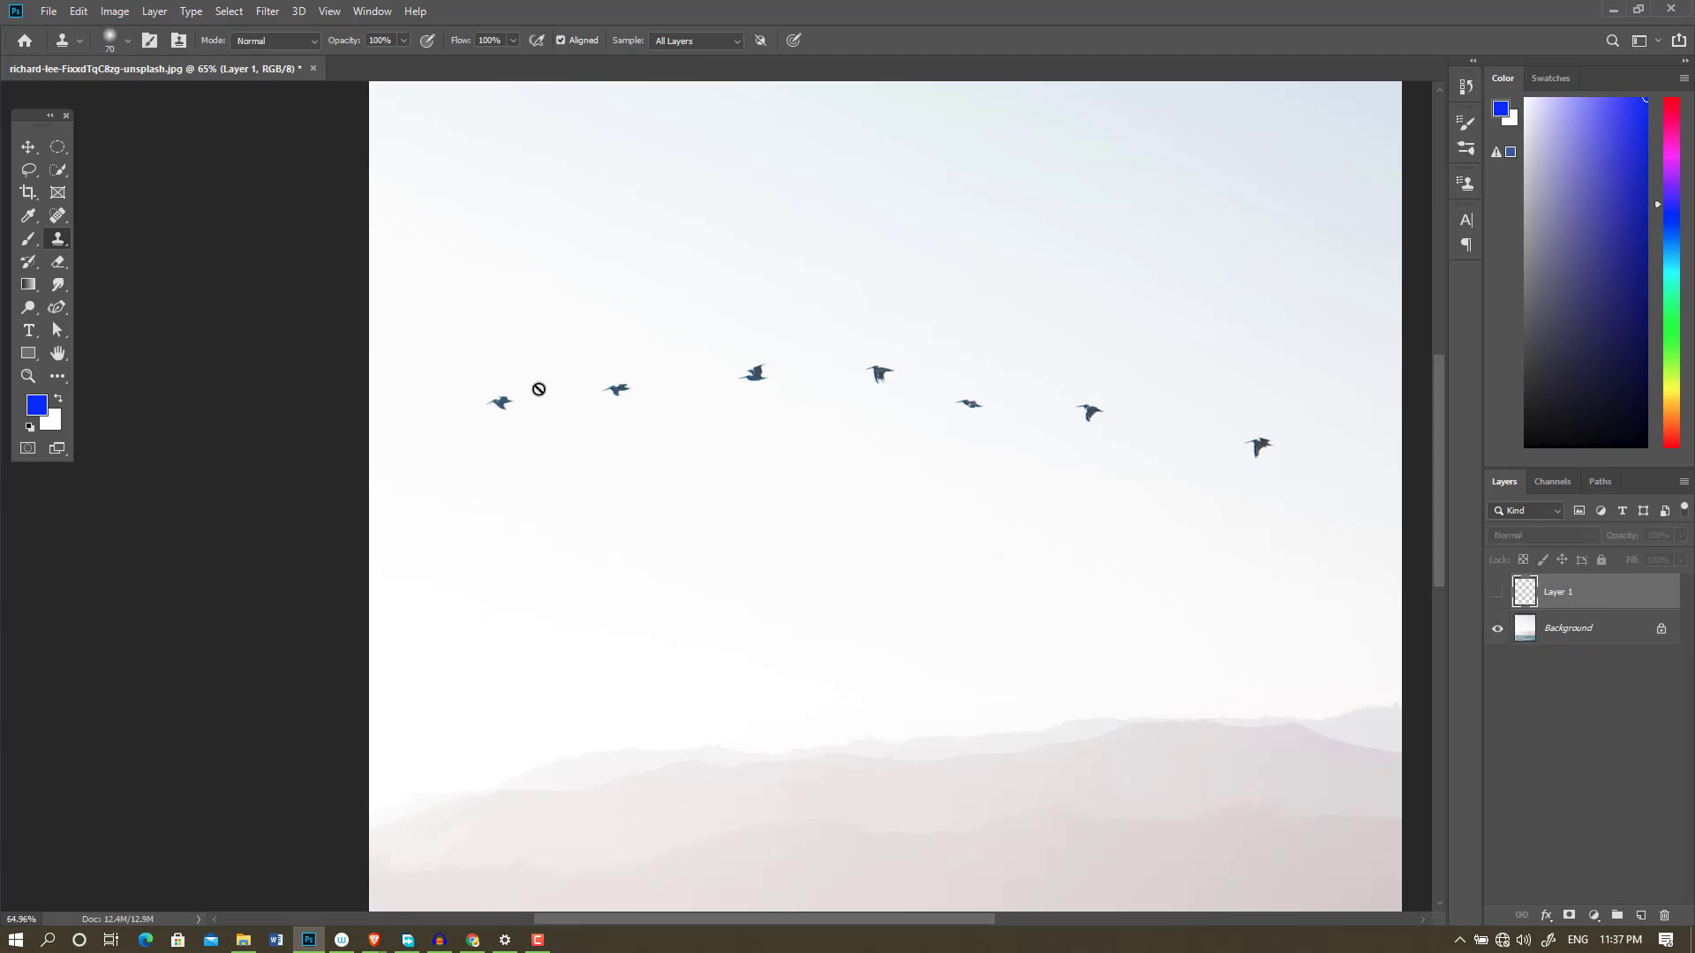
key("ctrl+comma")
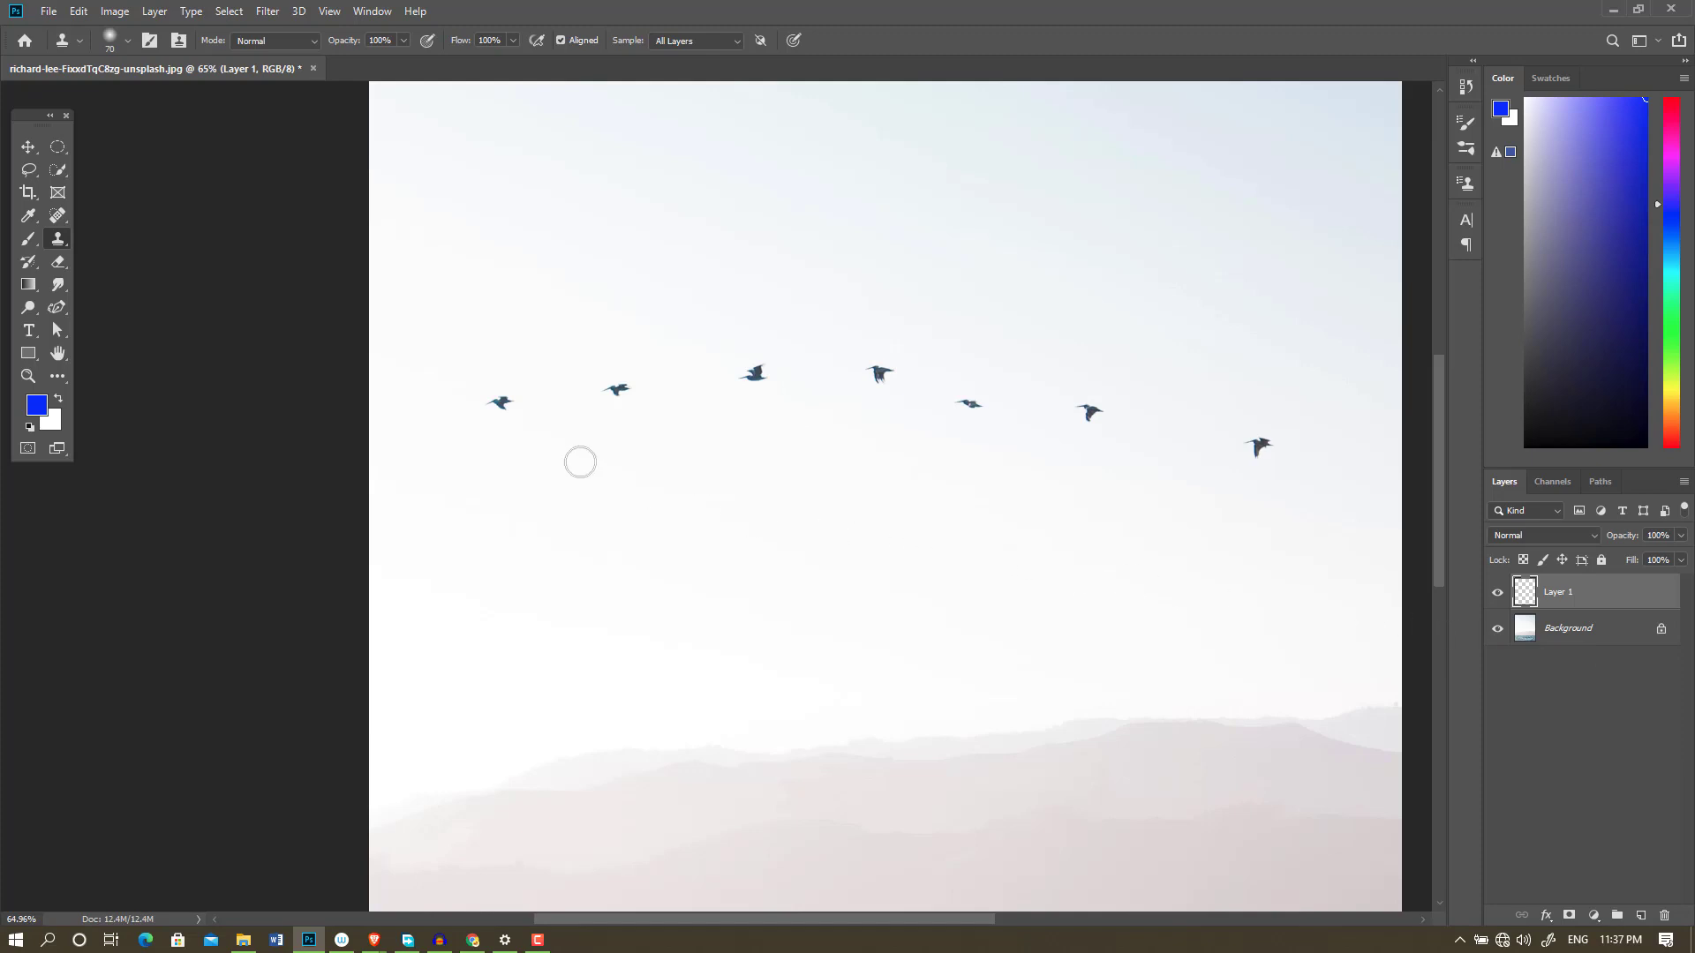
- Zoom in and try cloning sky over the first bird, undoing the messy strokes
scroll(498, 335, "up", 2)
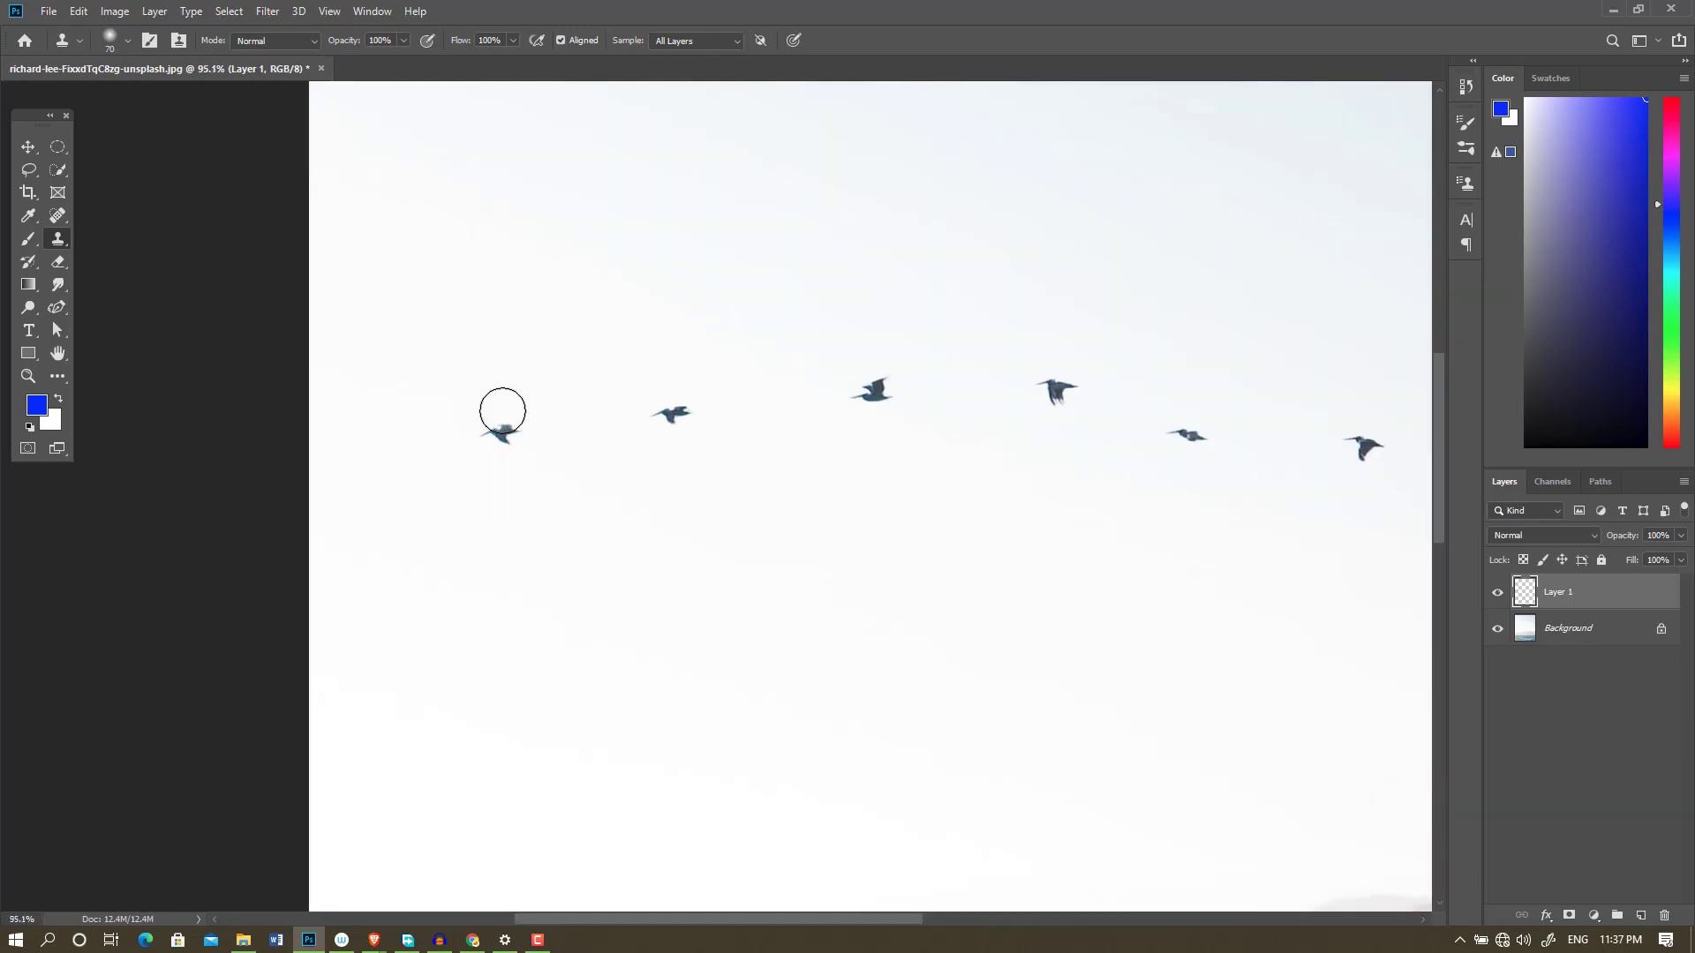
scroll(491, 394, "up", 1)
scroll(491, 393, "up", 2)
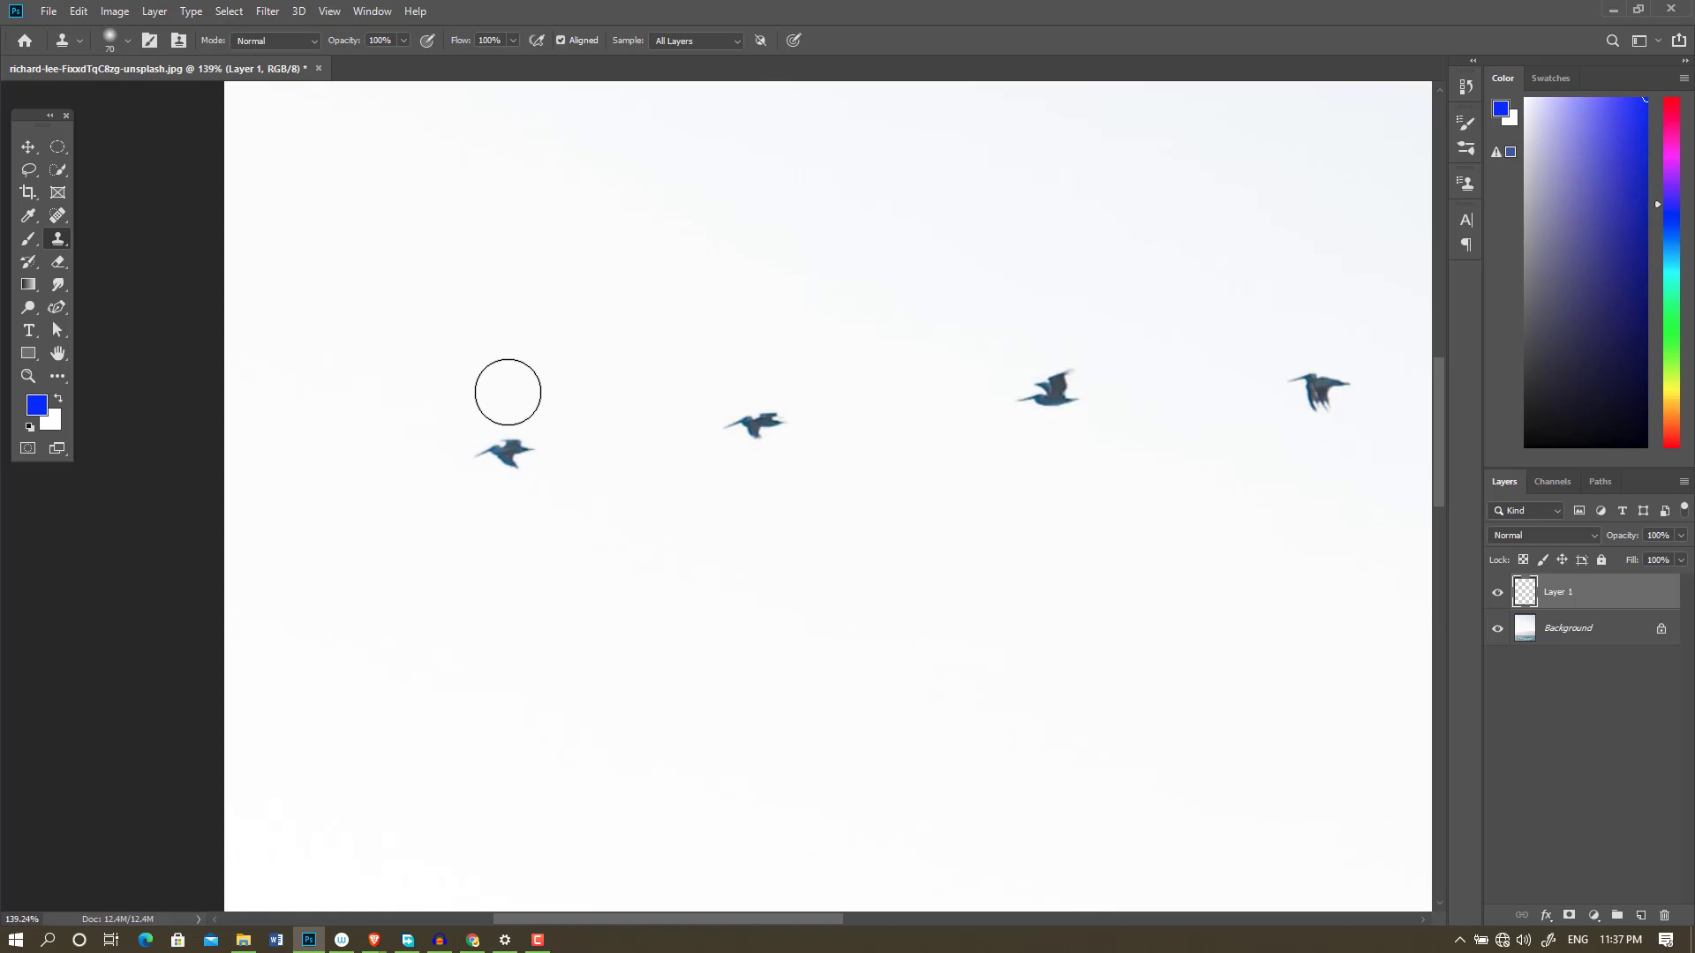
left_click(504, 392, "alt")
left_click_drag(508, 433, 514, 499)
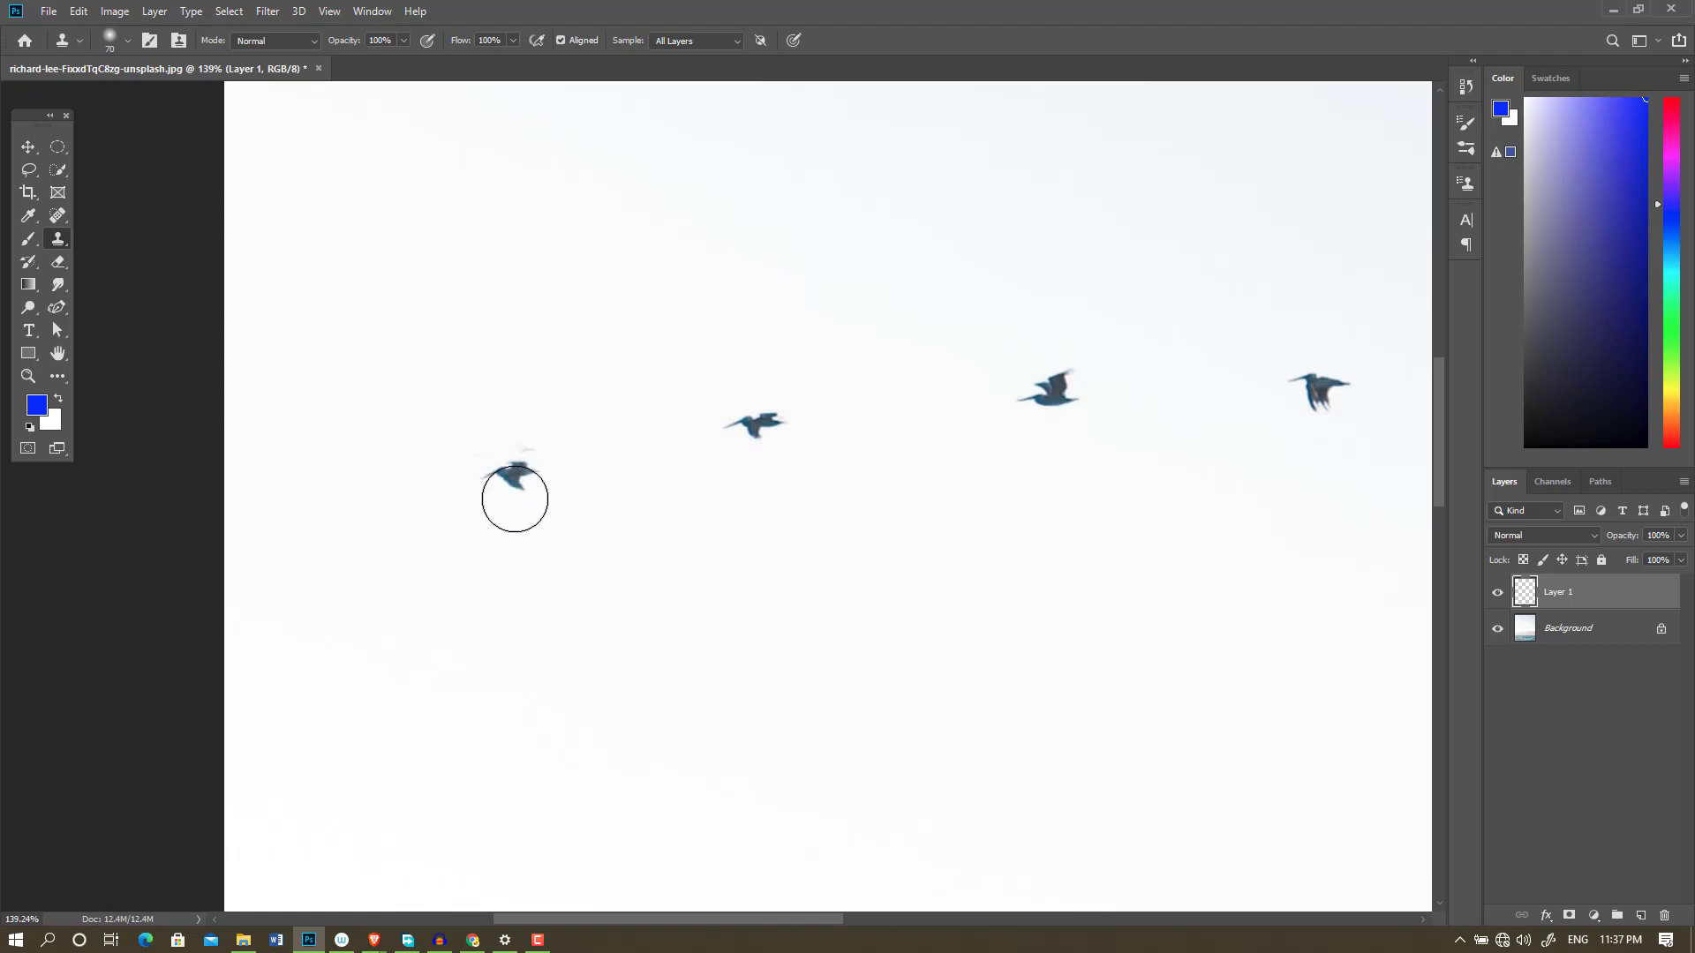
left_click(515, 499)
key("ctrl+z")
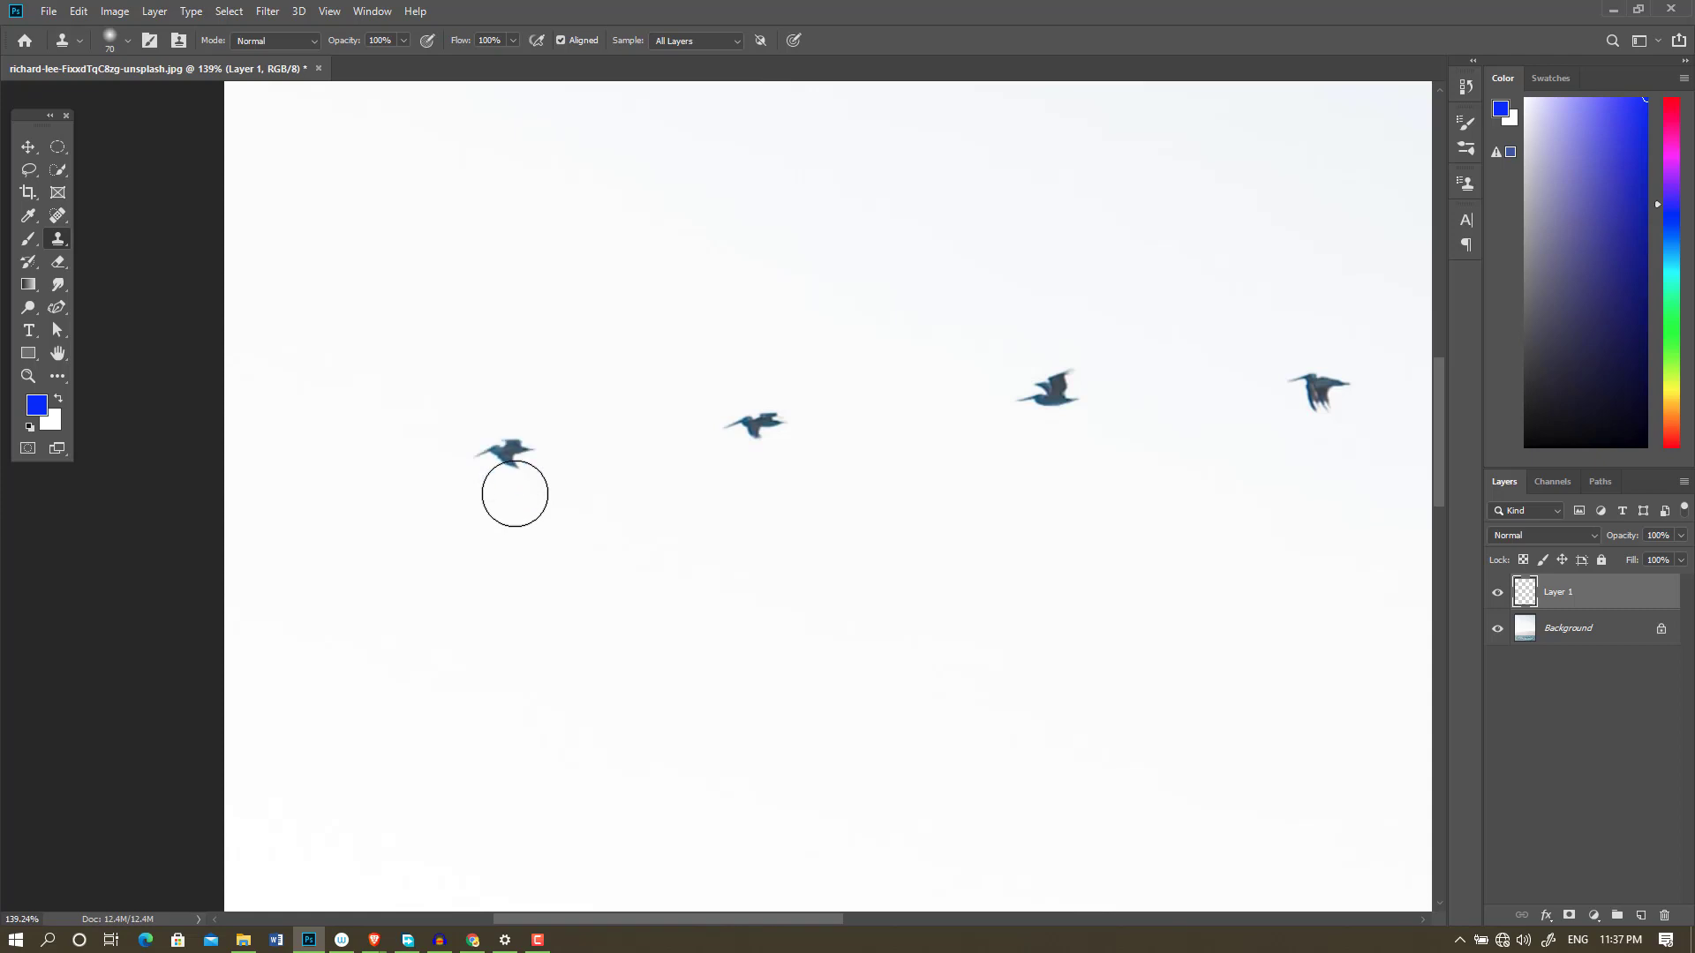
key("ctrl+z")
- Resample clean sky and clone it over each bird and leftover smudge, then zoom out
left_click(496, 375, "alt")
left_click(512, 452)
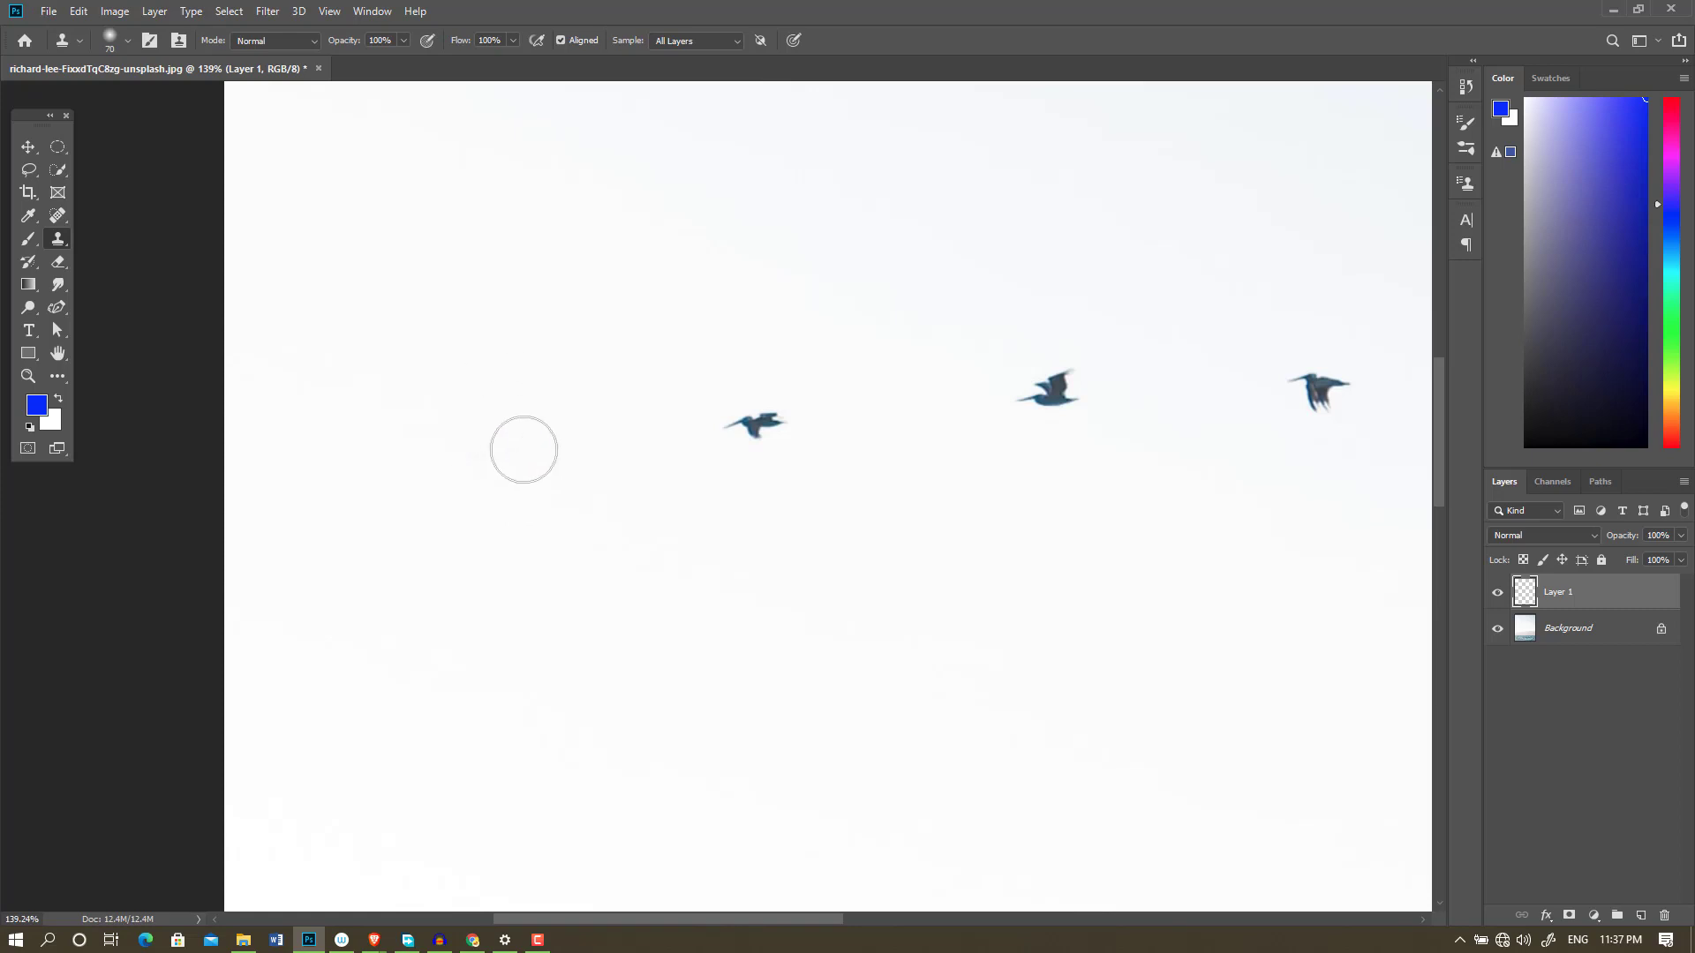
left_click(746, 336, "alt")
left_click(772, 416)
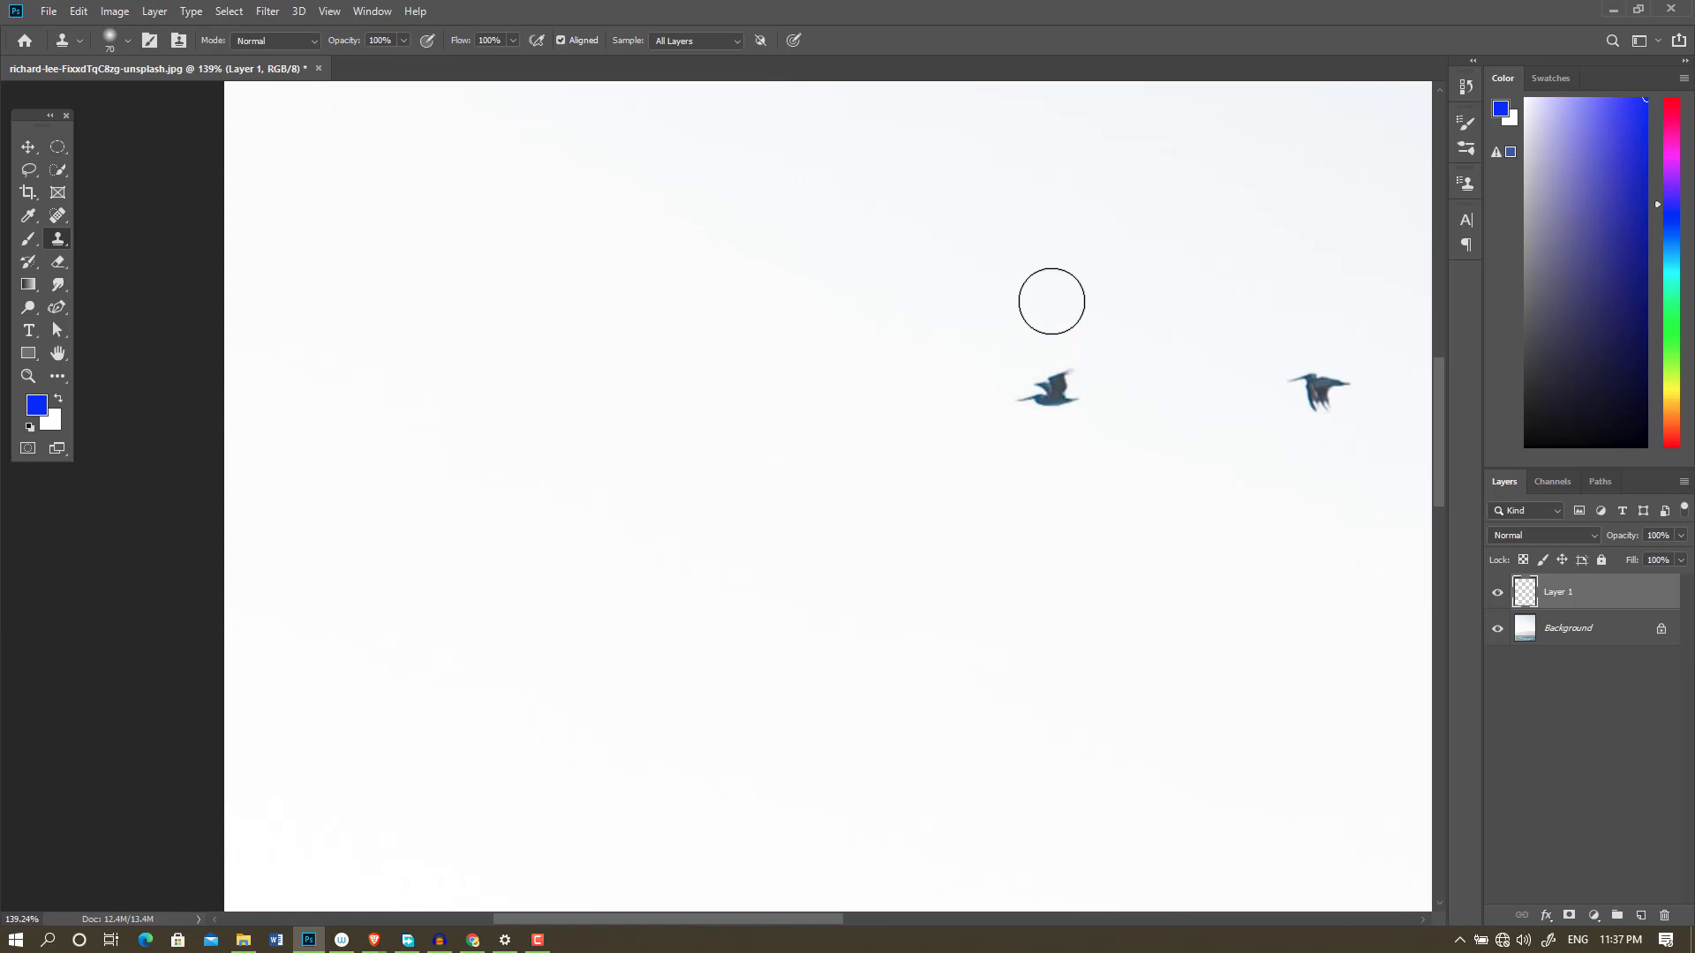
left_click(1051, 301, "alt")
left_click_drag(1051, 386, 1045, 416)
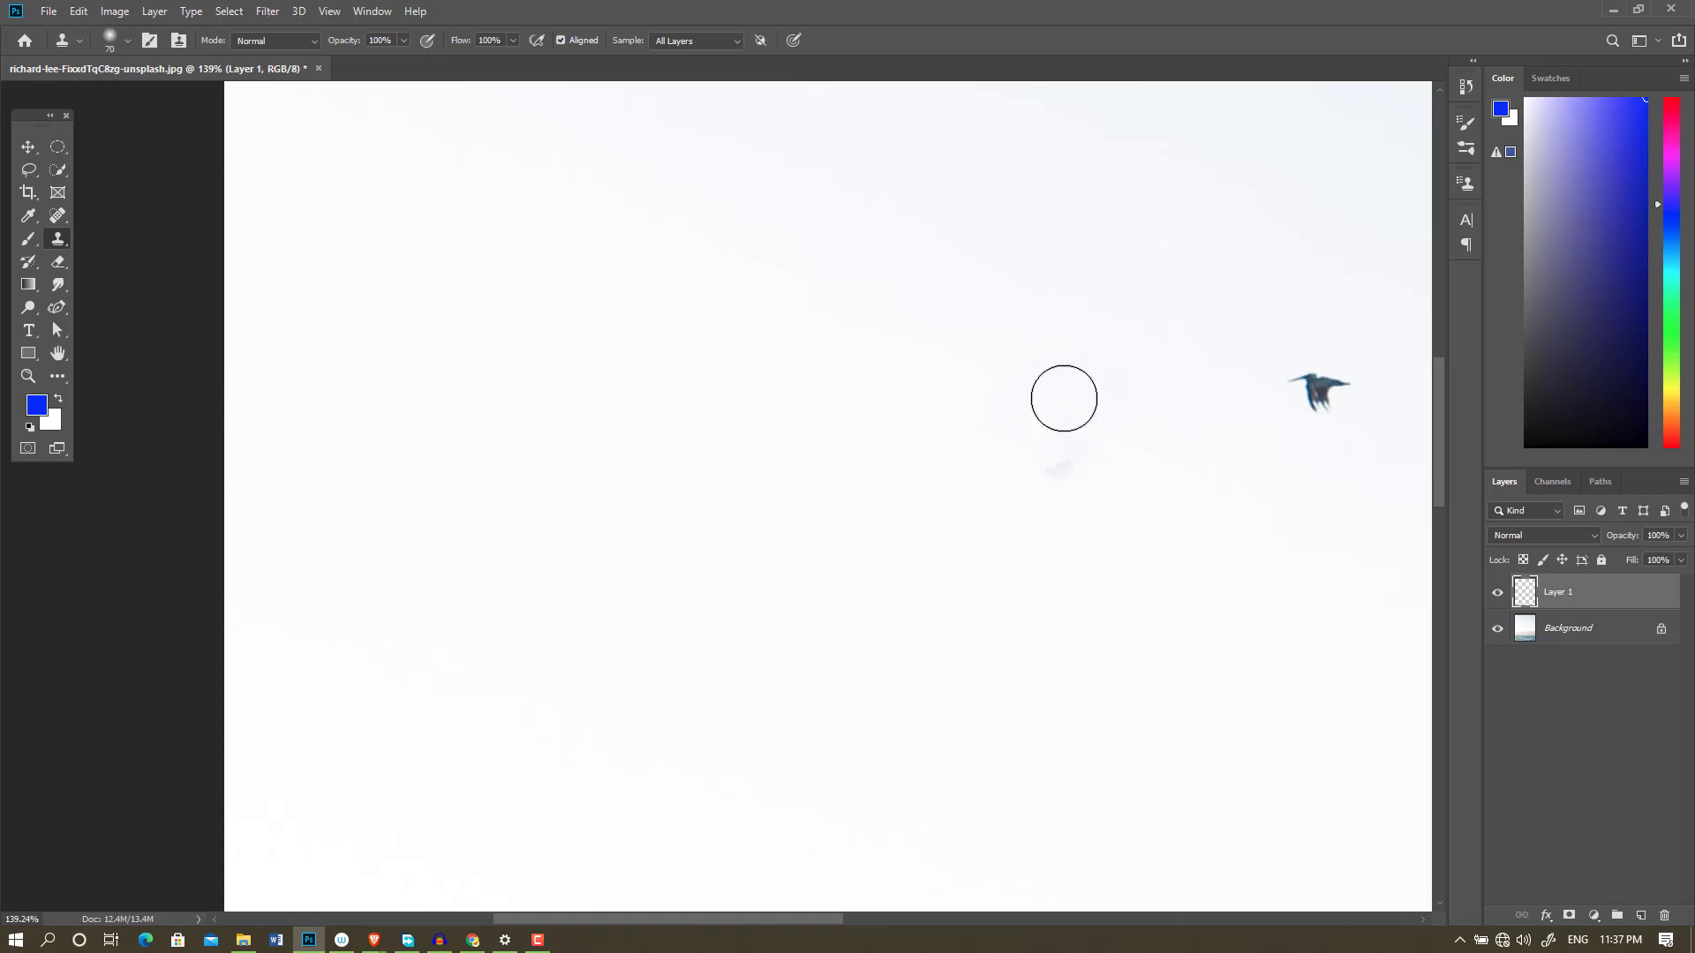
left_click(1058, 470)
scroll(1154, 544, "down", 2)
scroll(988, 587, "down", 2)
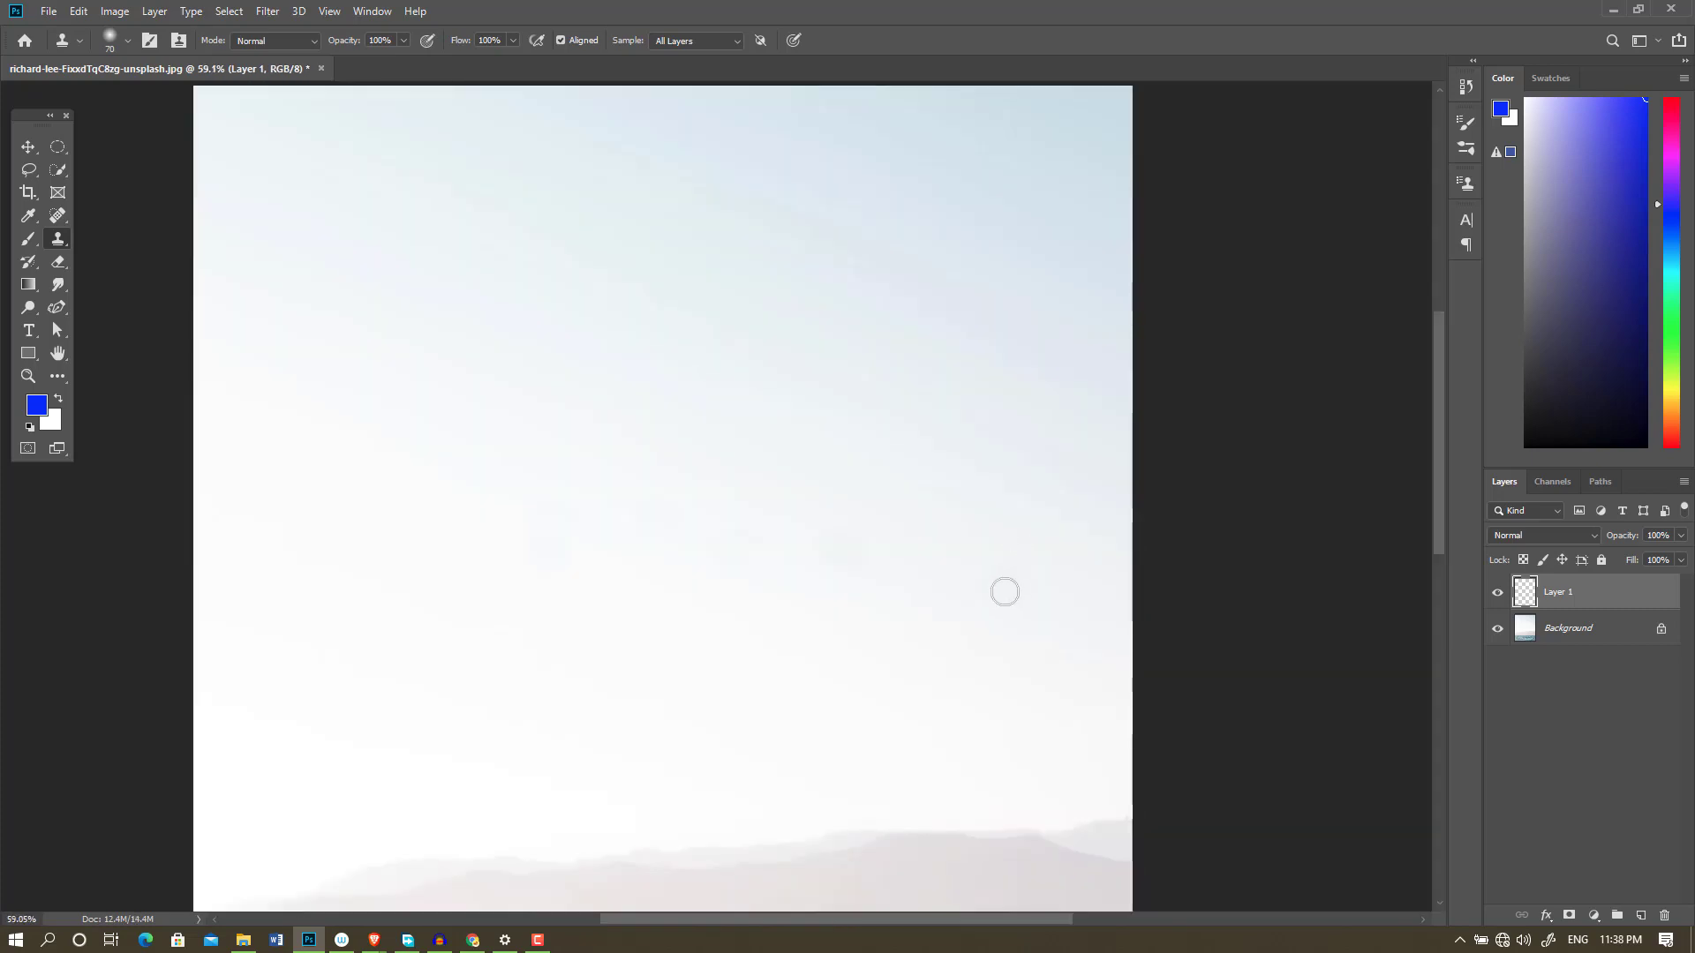
scroll(757, 521, "down", 2)
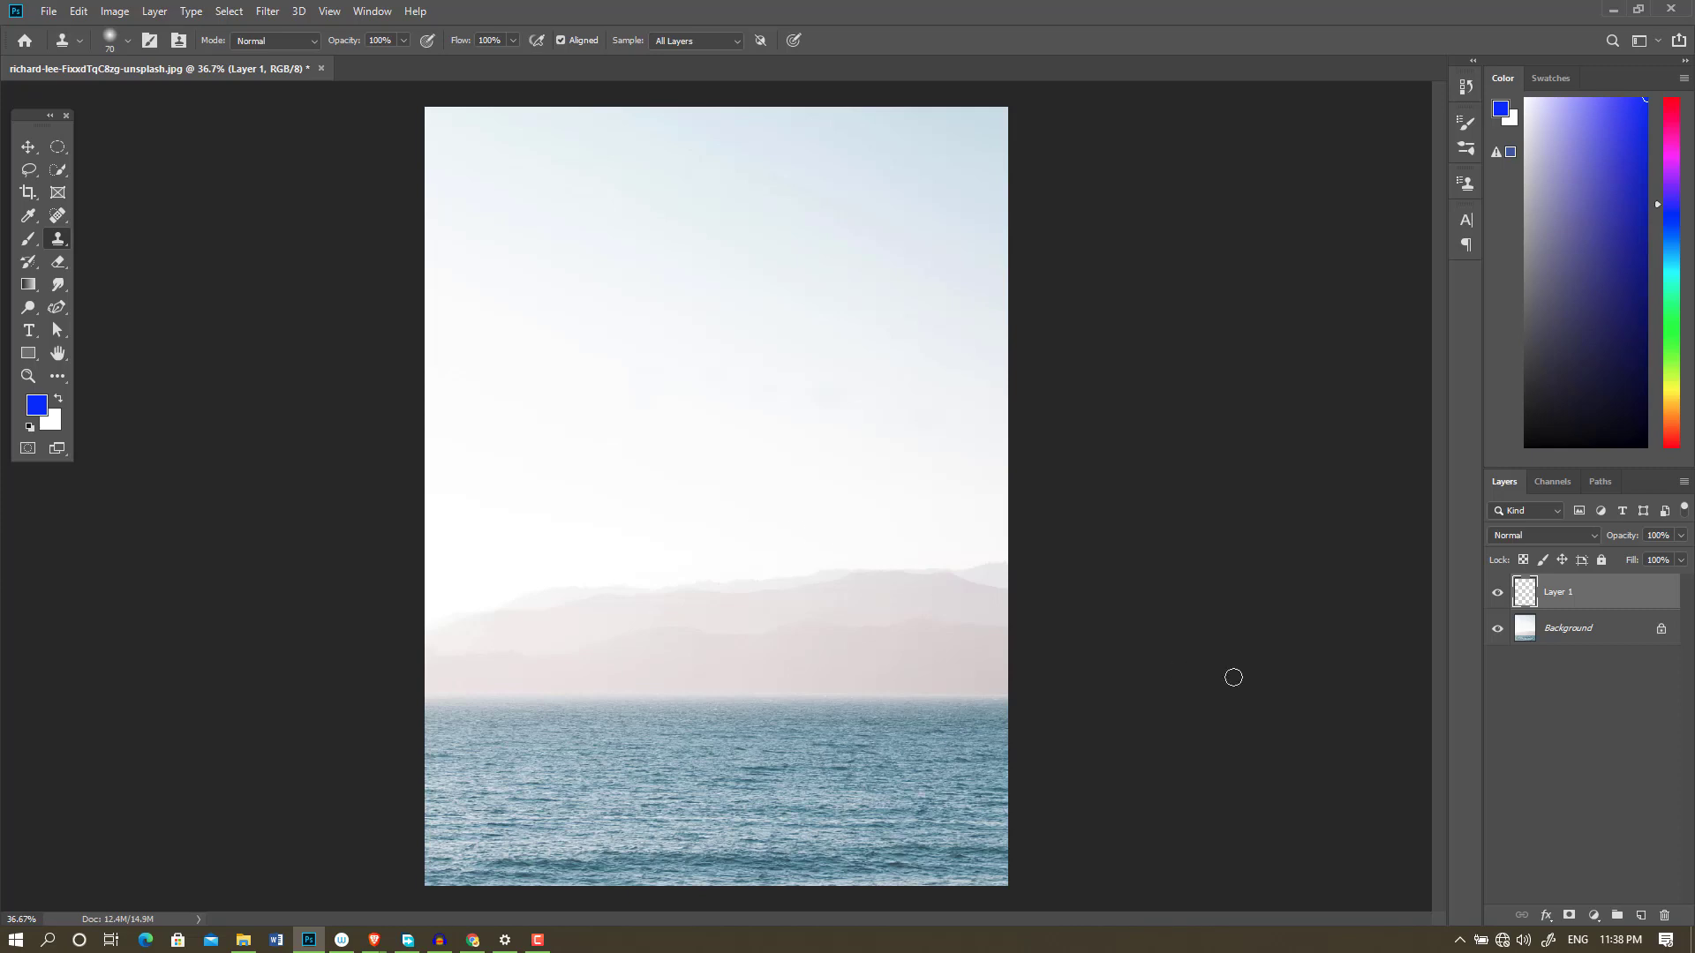
- Compare Layer 1 hidden and shown, then delete it to restore the original birds
left_click(1498, 594)
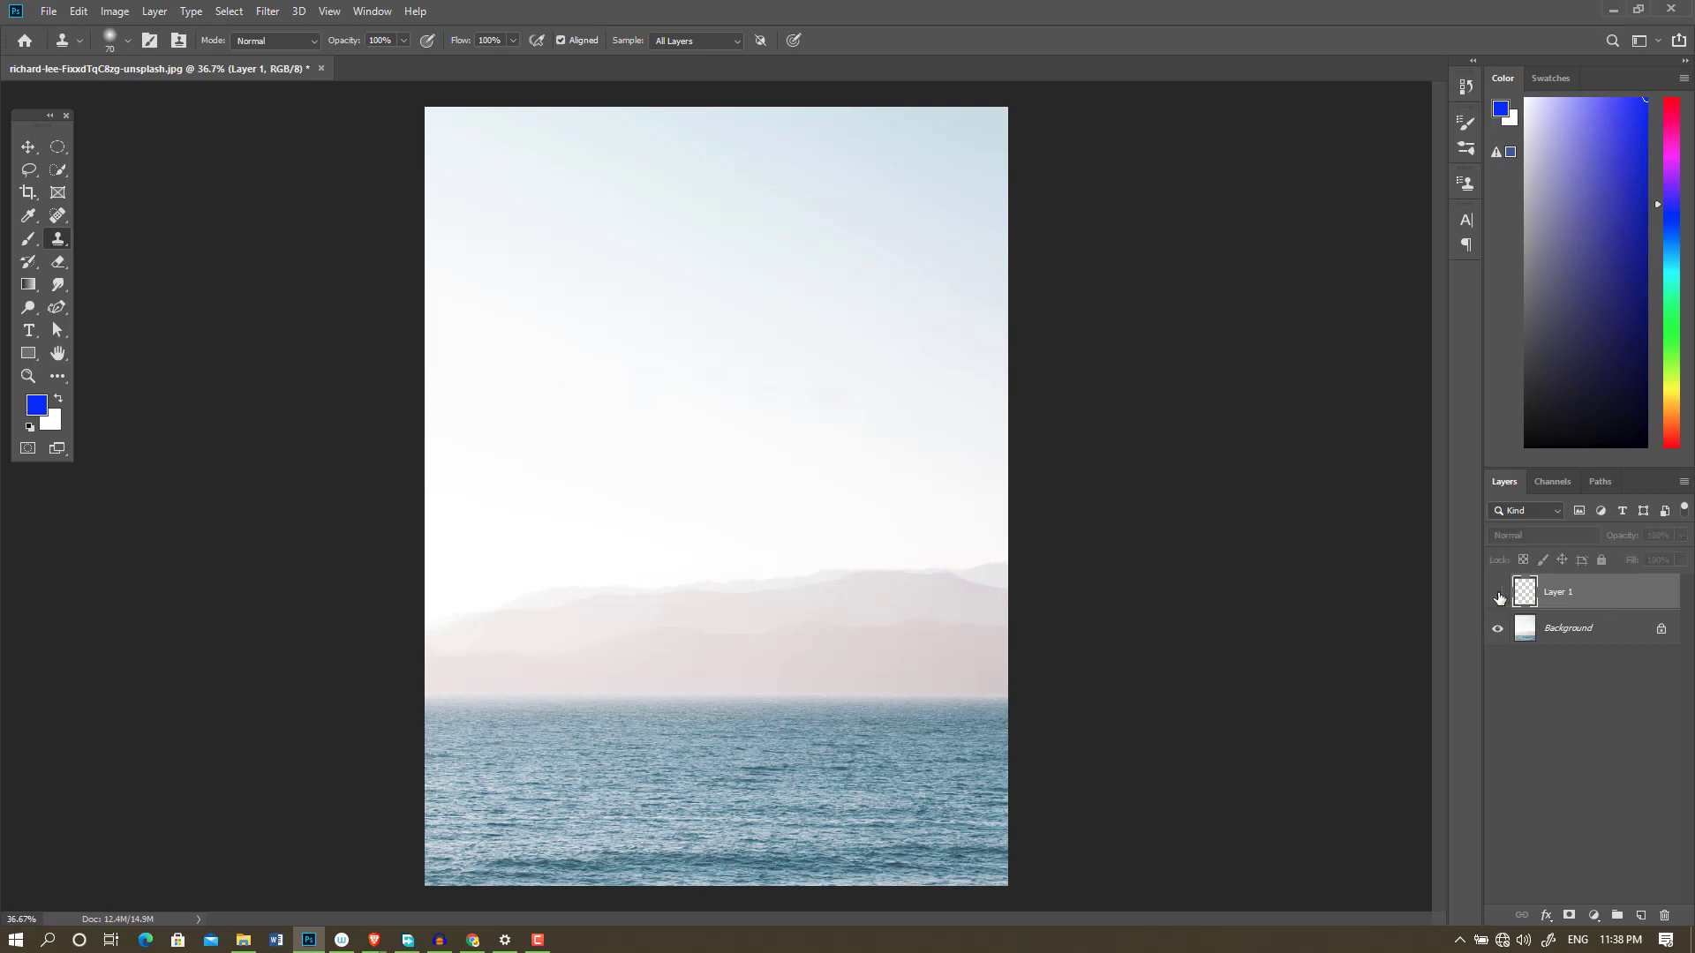
left_click(1498, 595)
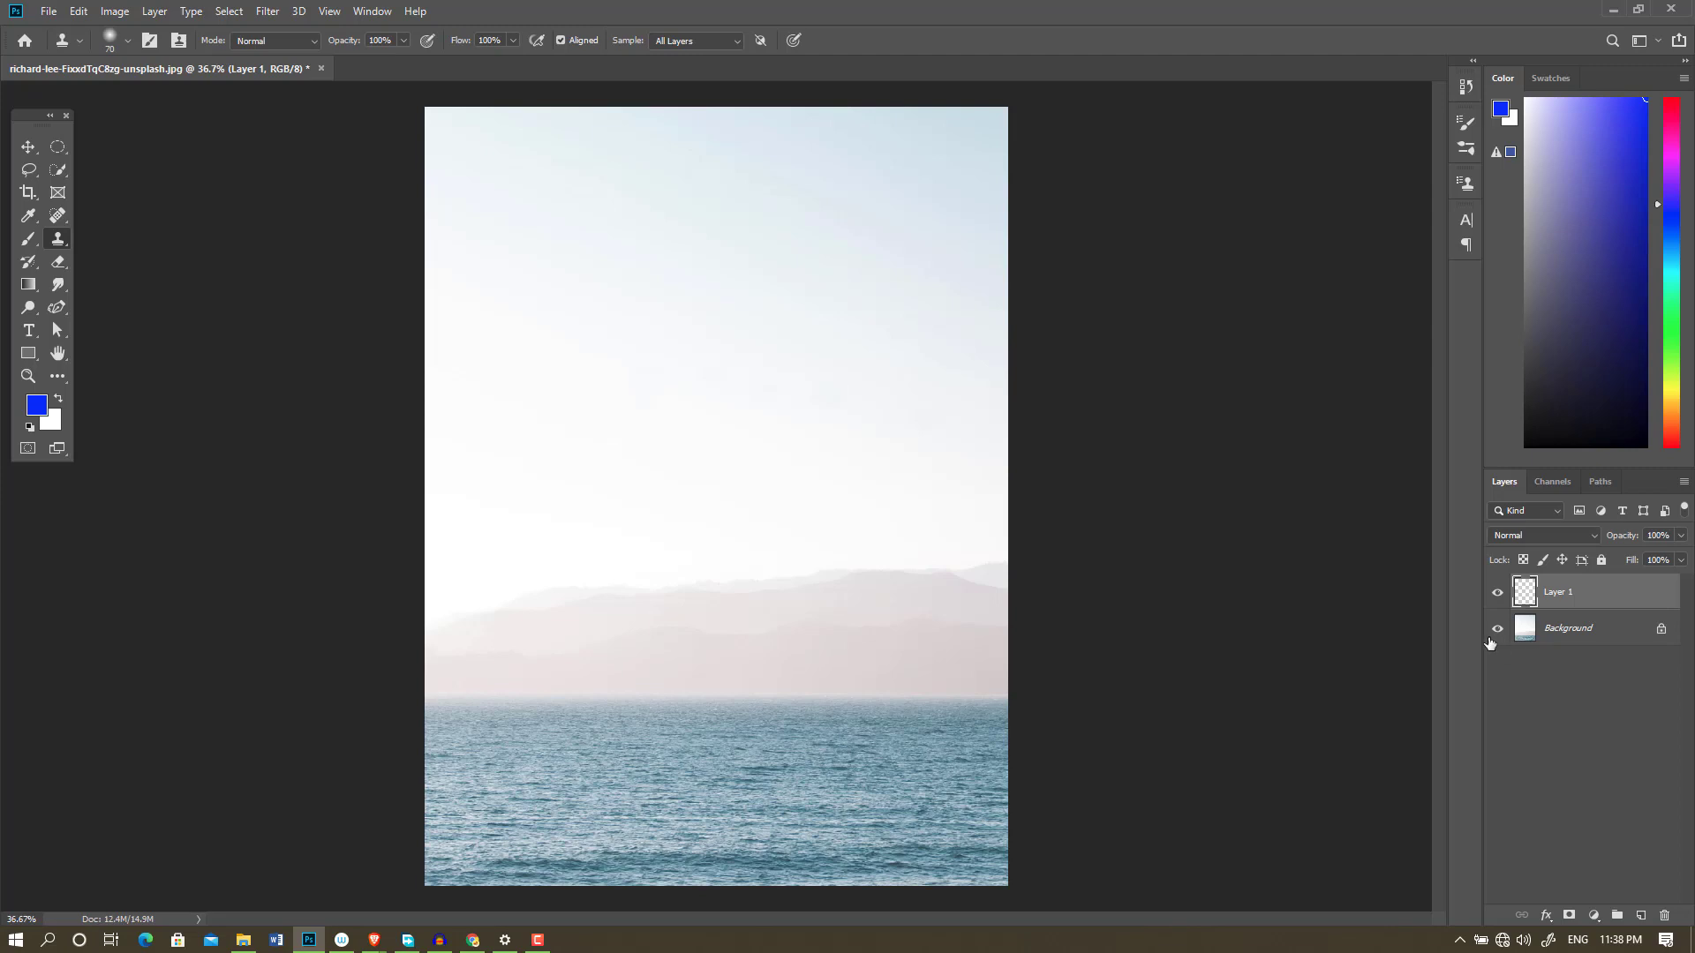
left_click(1664, 917)
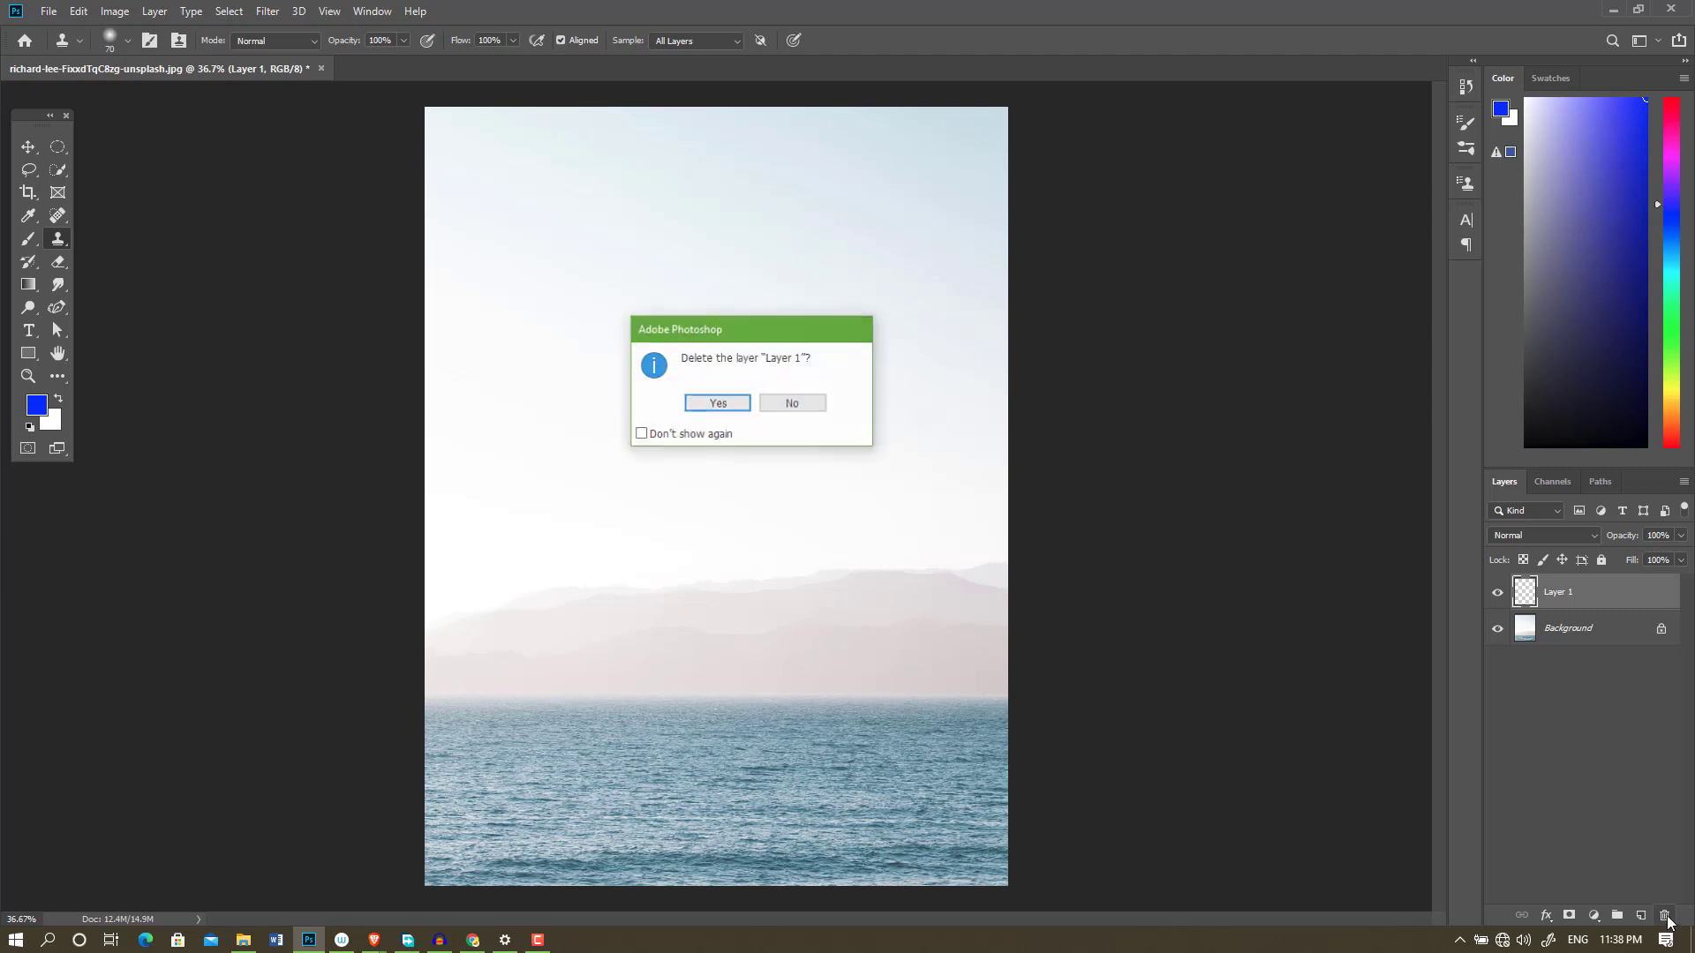
left_click(718, 404)
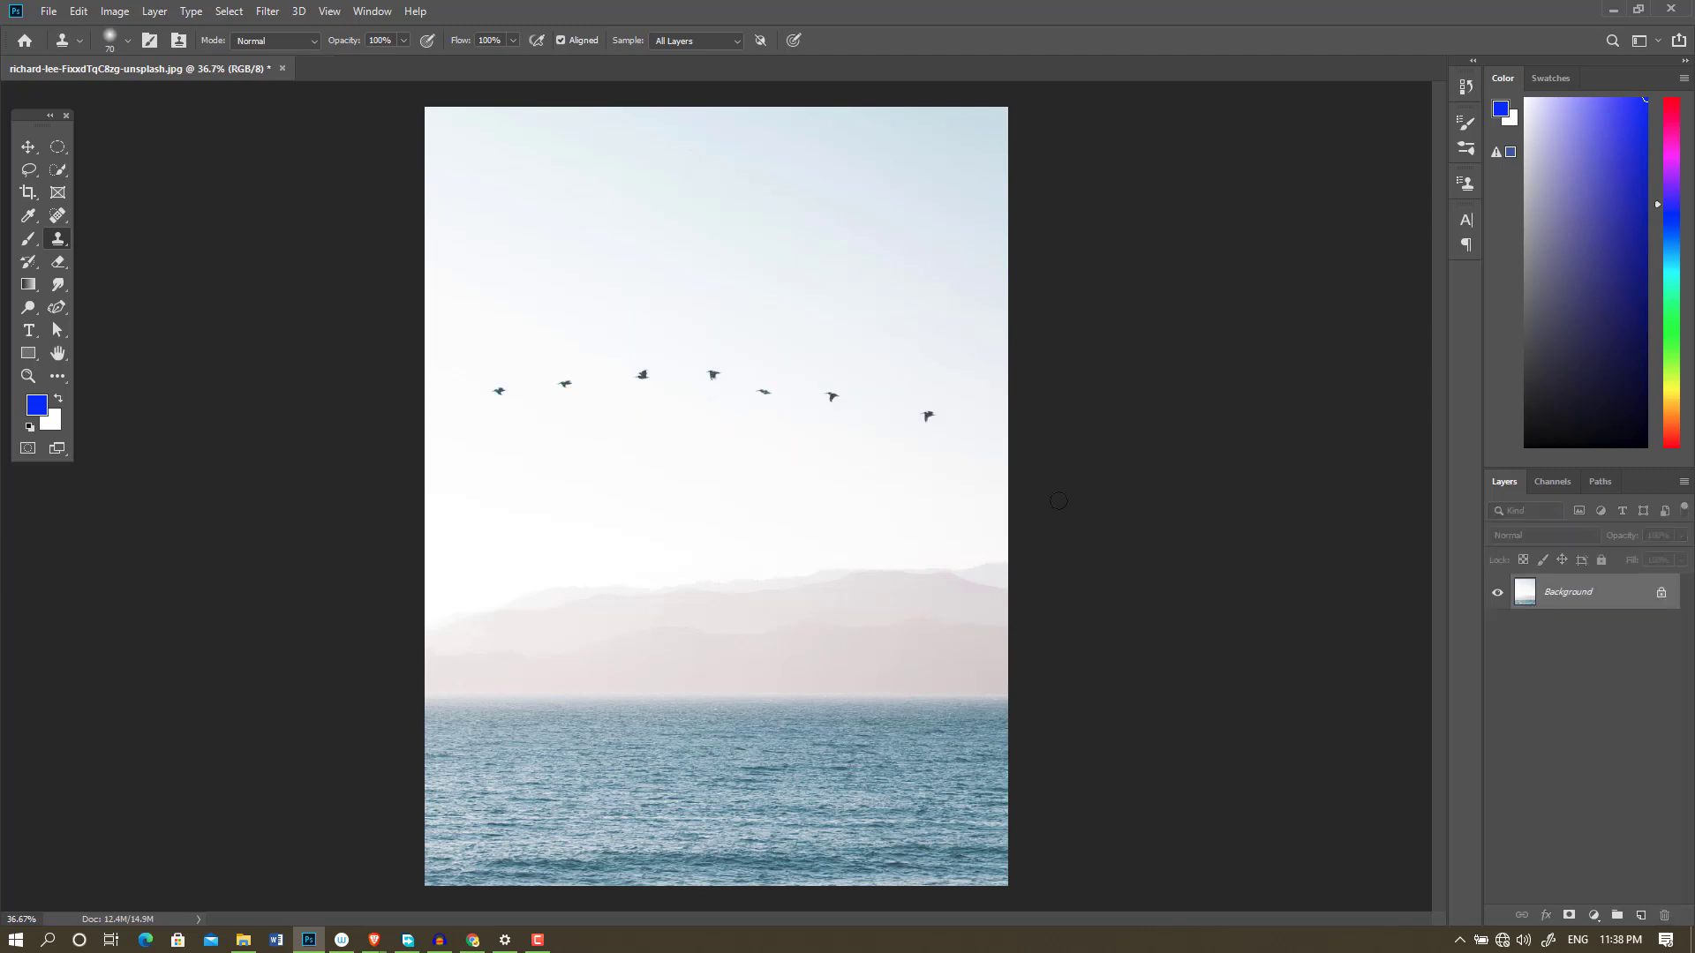
scroll(495, 397, "up", 2)
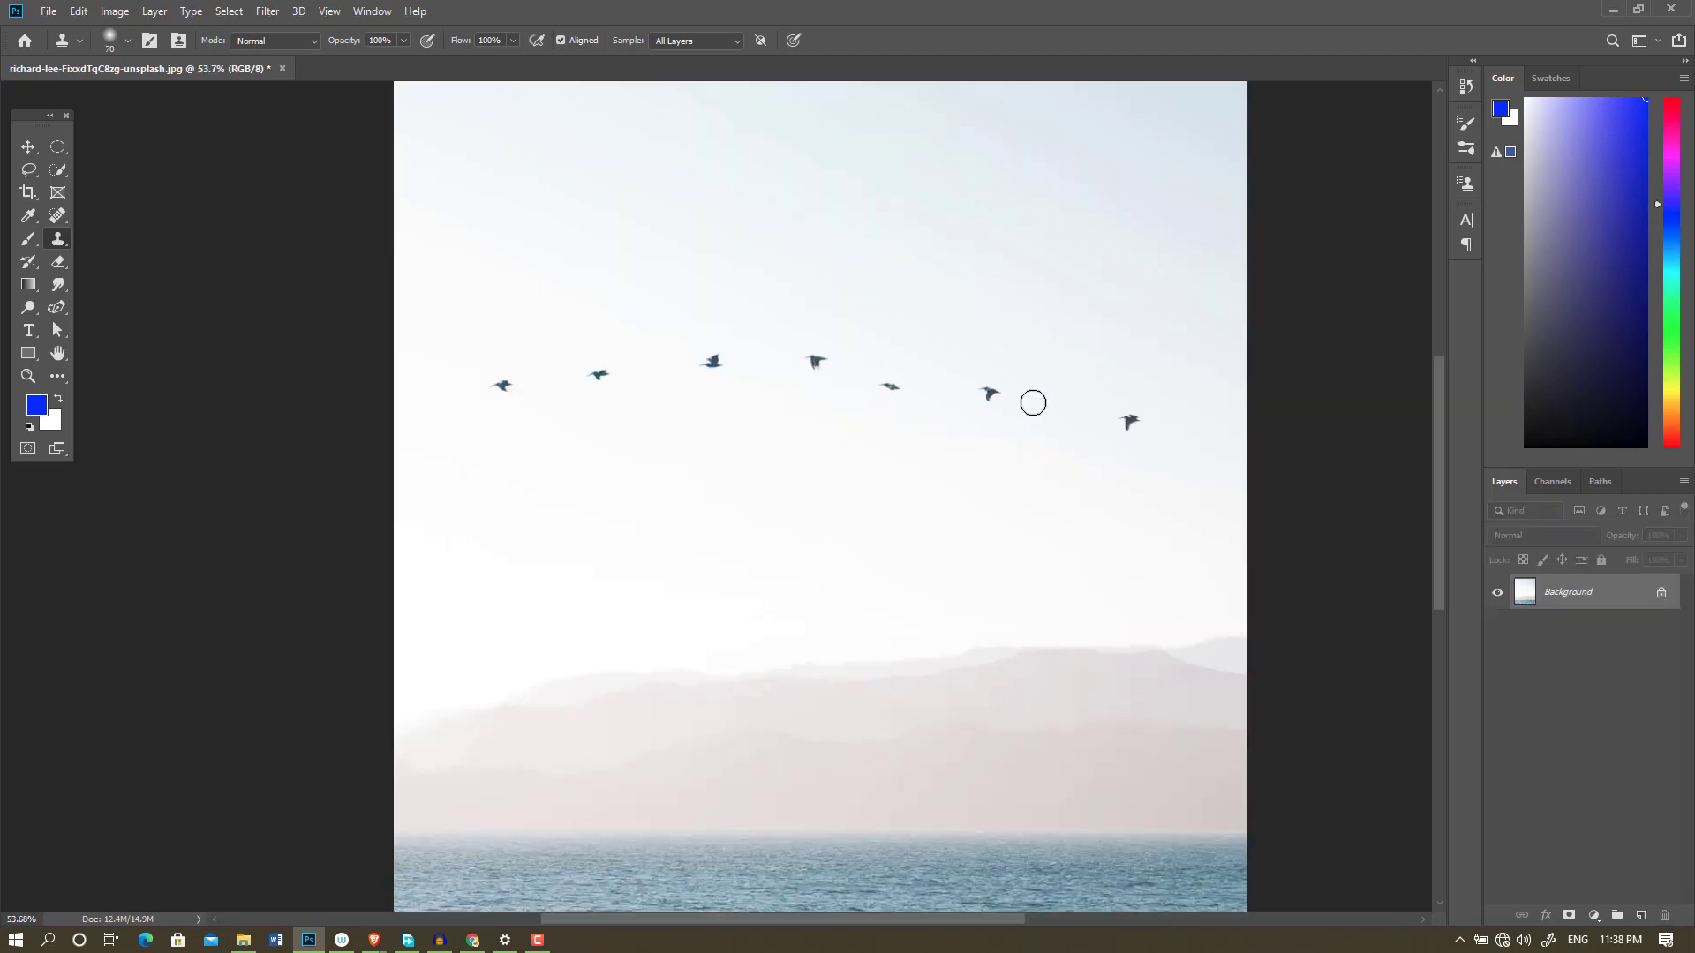
- On a new Layer 1, sample the leftmost bird and paint a second row of seven birds higher up
left_click(1639, 918)
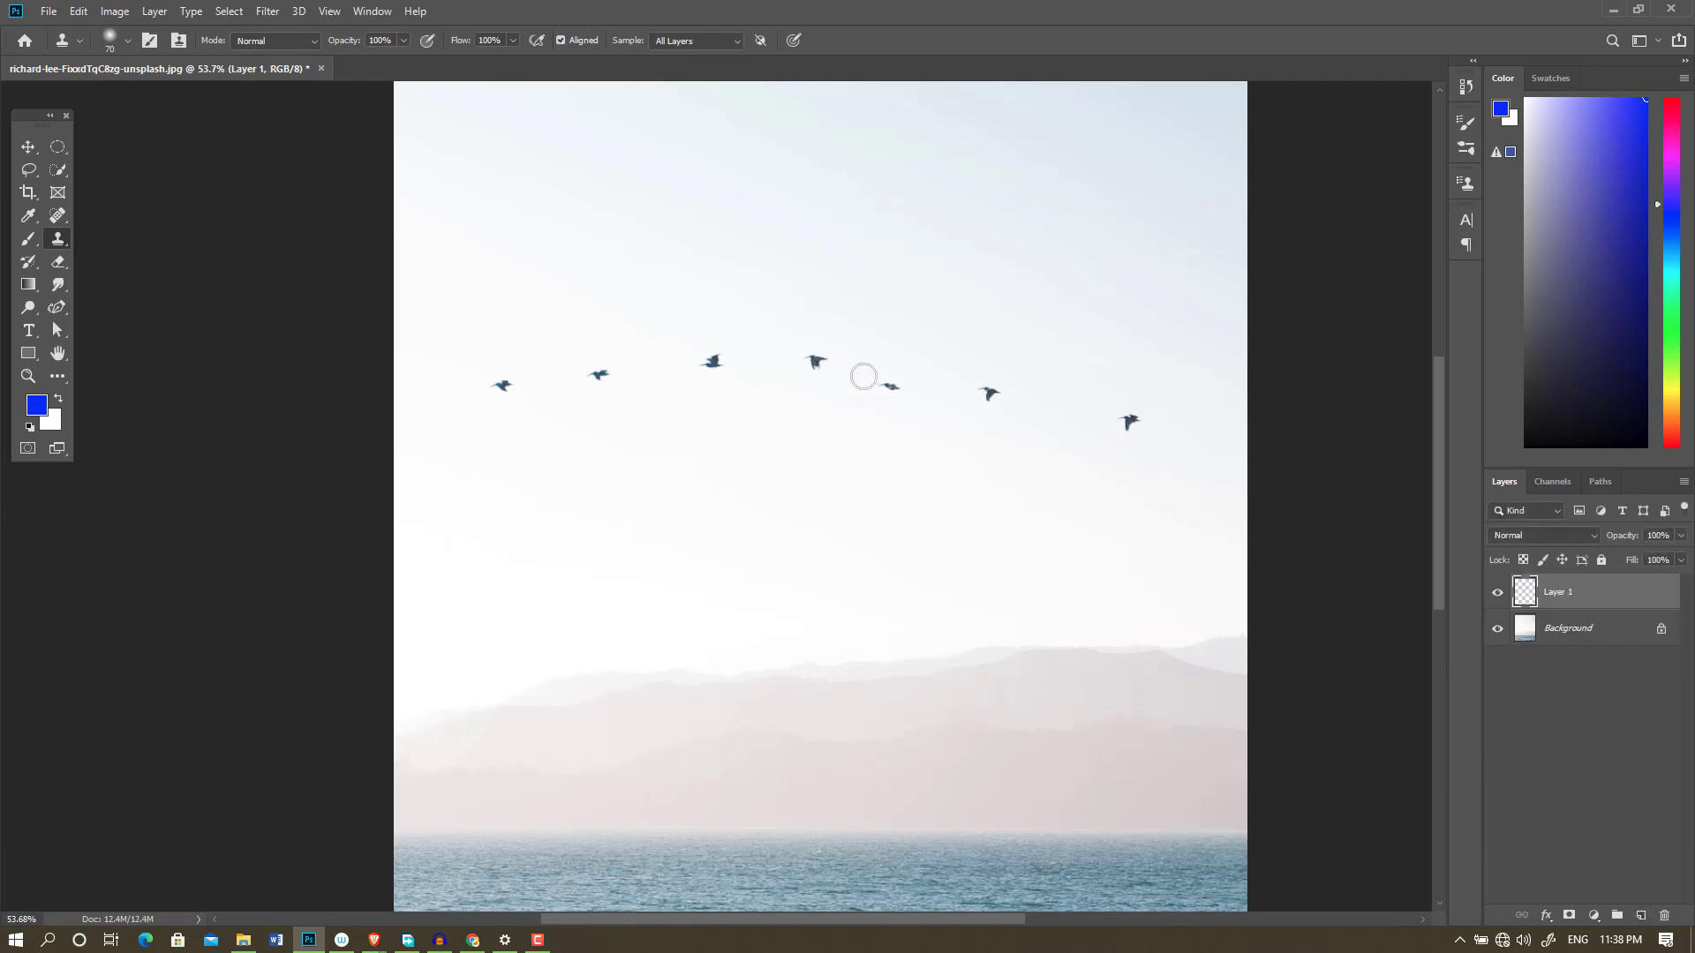
scroll(632, 389, "up", 2)
mouse_move(609, 455)
left_mouse_down()
mouse_move(532, 438)
mouse_move(505, 473)
left_mouse_up()
key("ctrl+z")
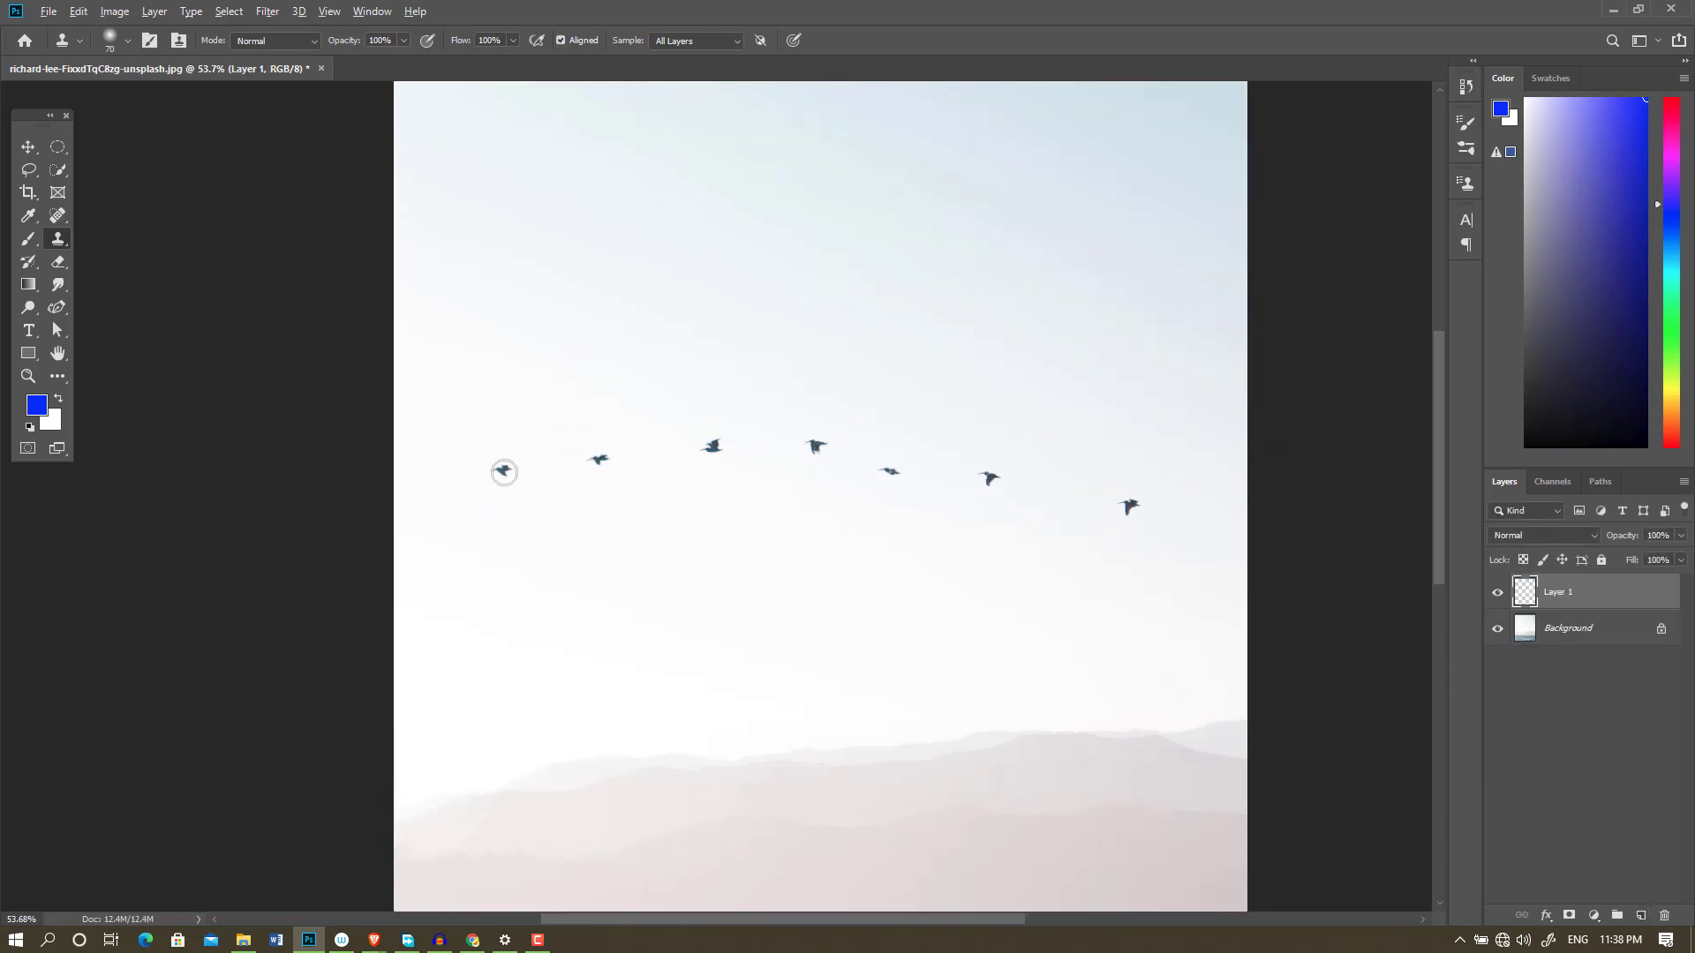
left_click(502, 472, "alt")
mouse_move(492, 264)
left_mouse_down()
mouse_move(731, 299)
mouse_move(766, 288)
mouse_move(654, 239)
mouse_move(760, 219)
mouse_move(983, 284)
mouse_move(956, 274)
mouse_move(1188, 268)
left_mouse_up()
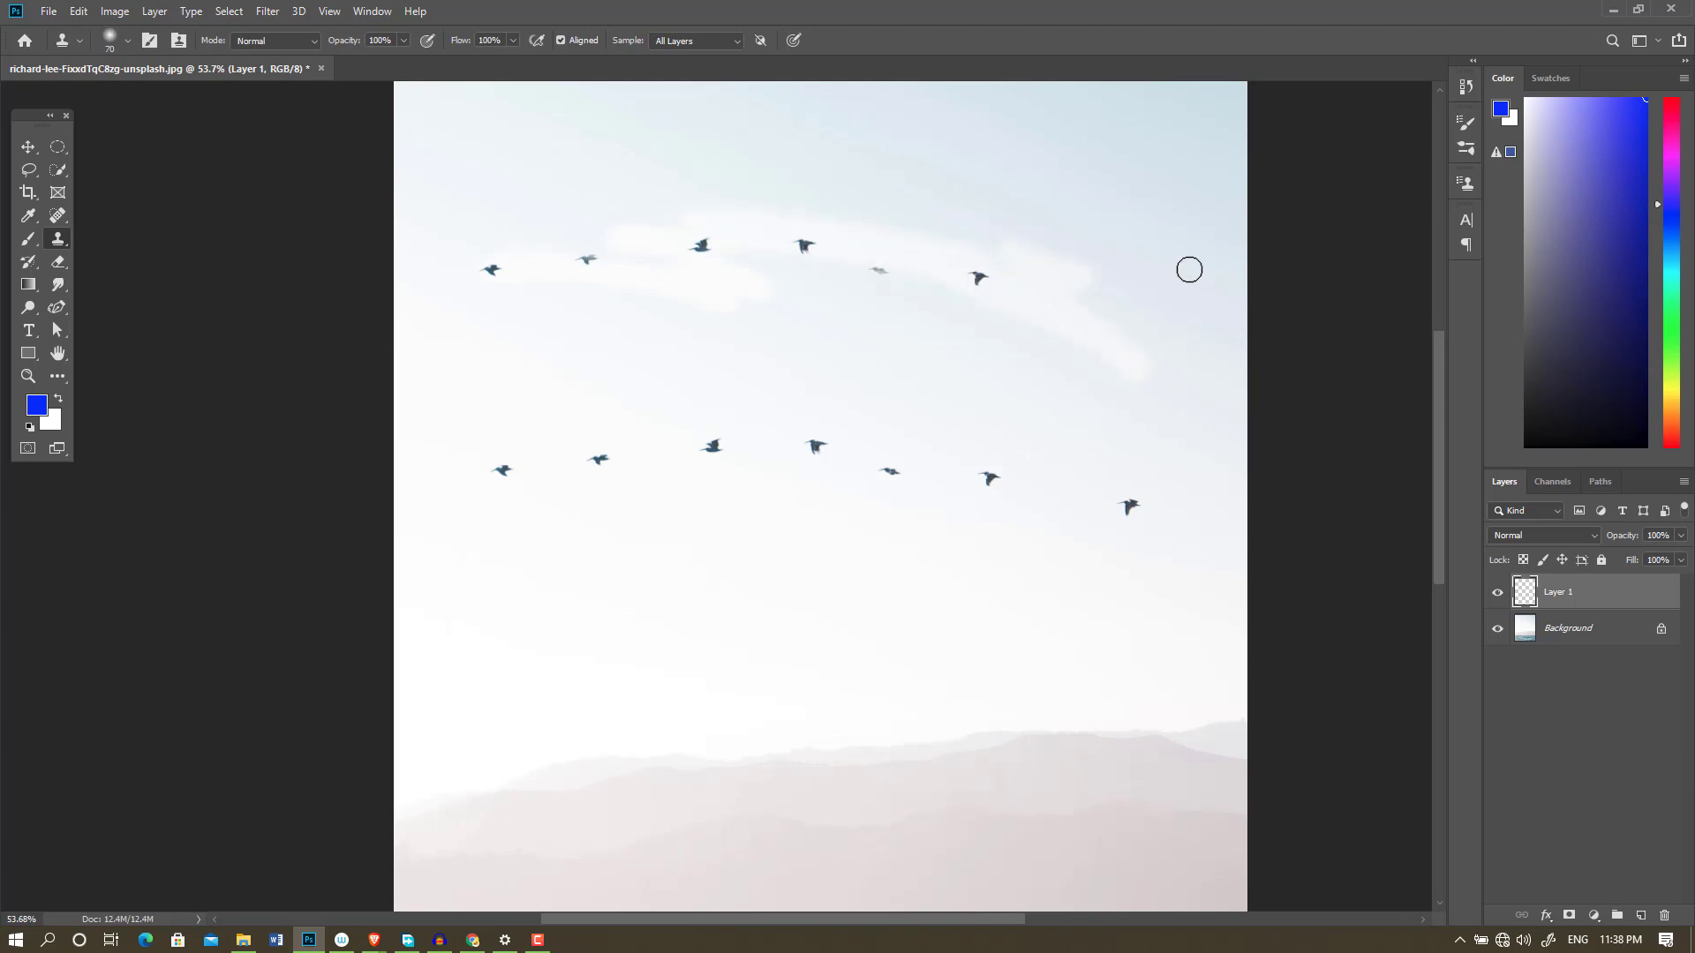
mouse_move(1090, 318)
left_mouse_down()
mouse_move(1146, 352)
mouse_move(1157, 295)
left_mouse_up()
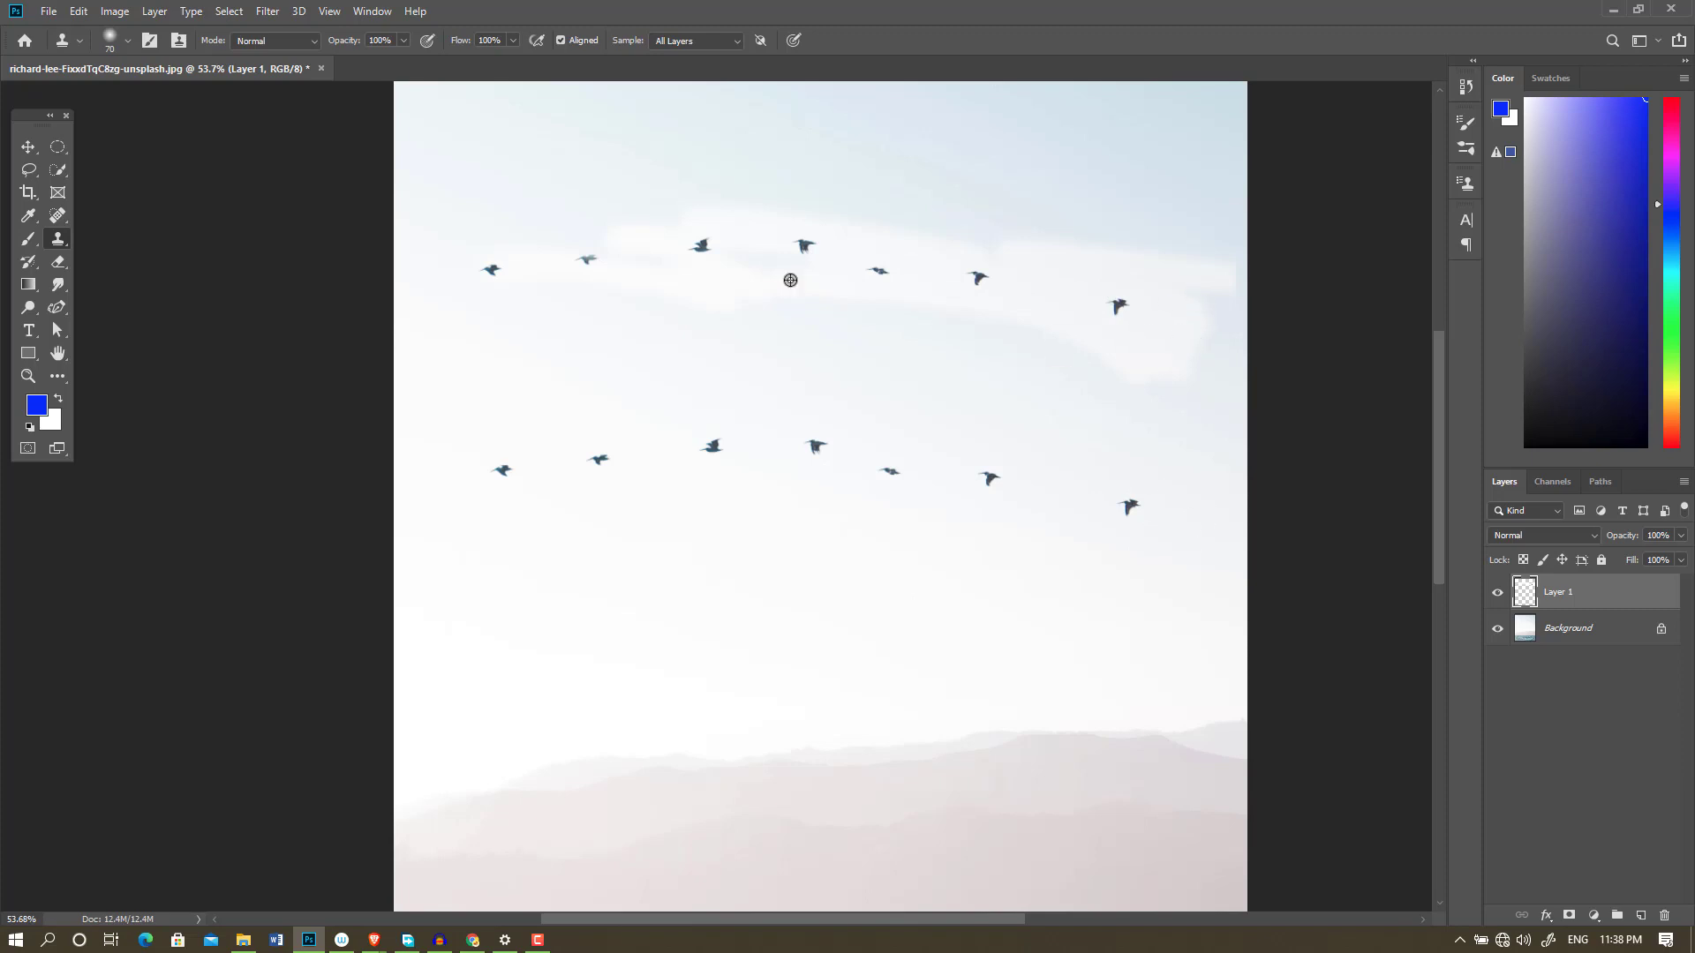
scroll(759, 270, "down", 3)
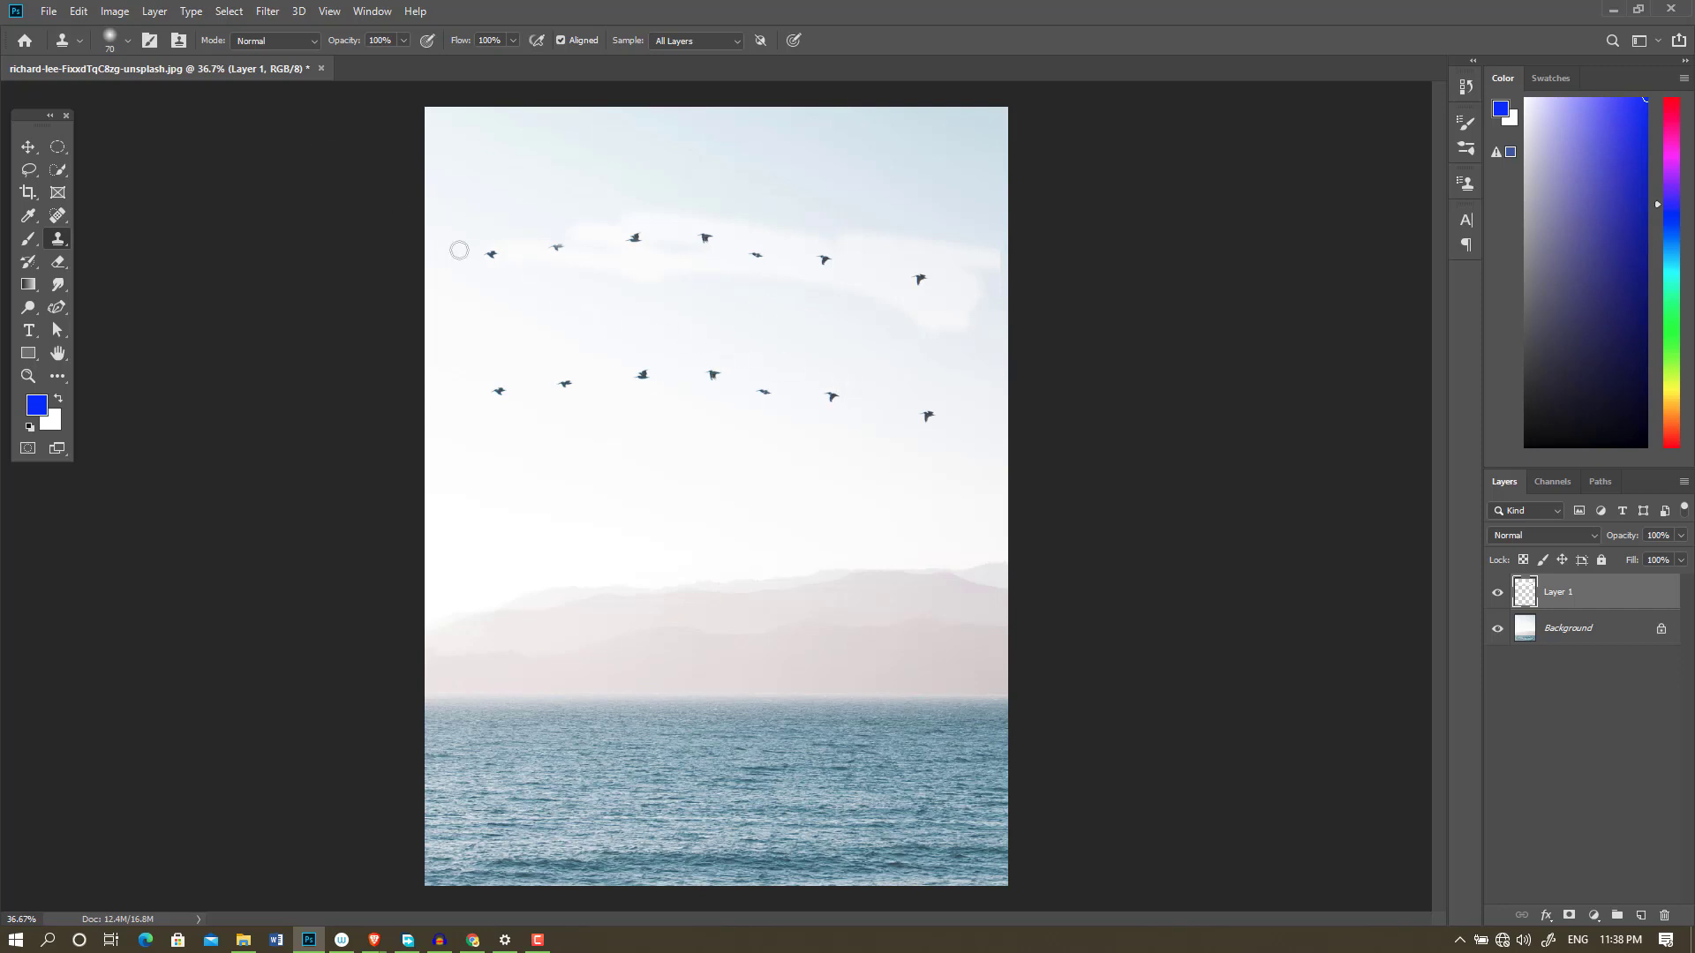
- Drag the alexsandre-almeida aerial beach photo from File Explorer onto Photoshop's tab bar
left_click(243, 940)
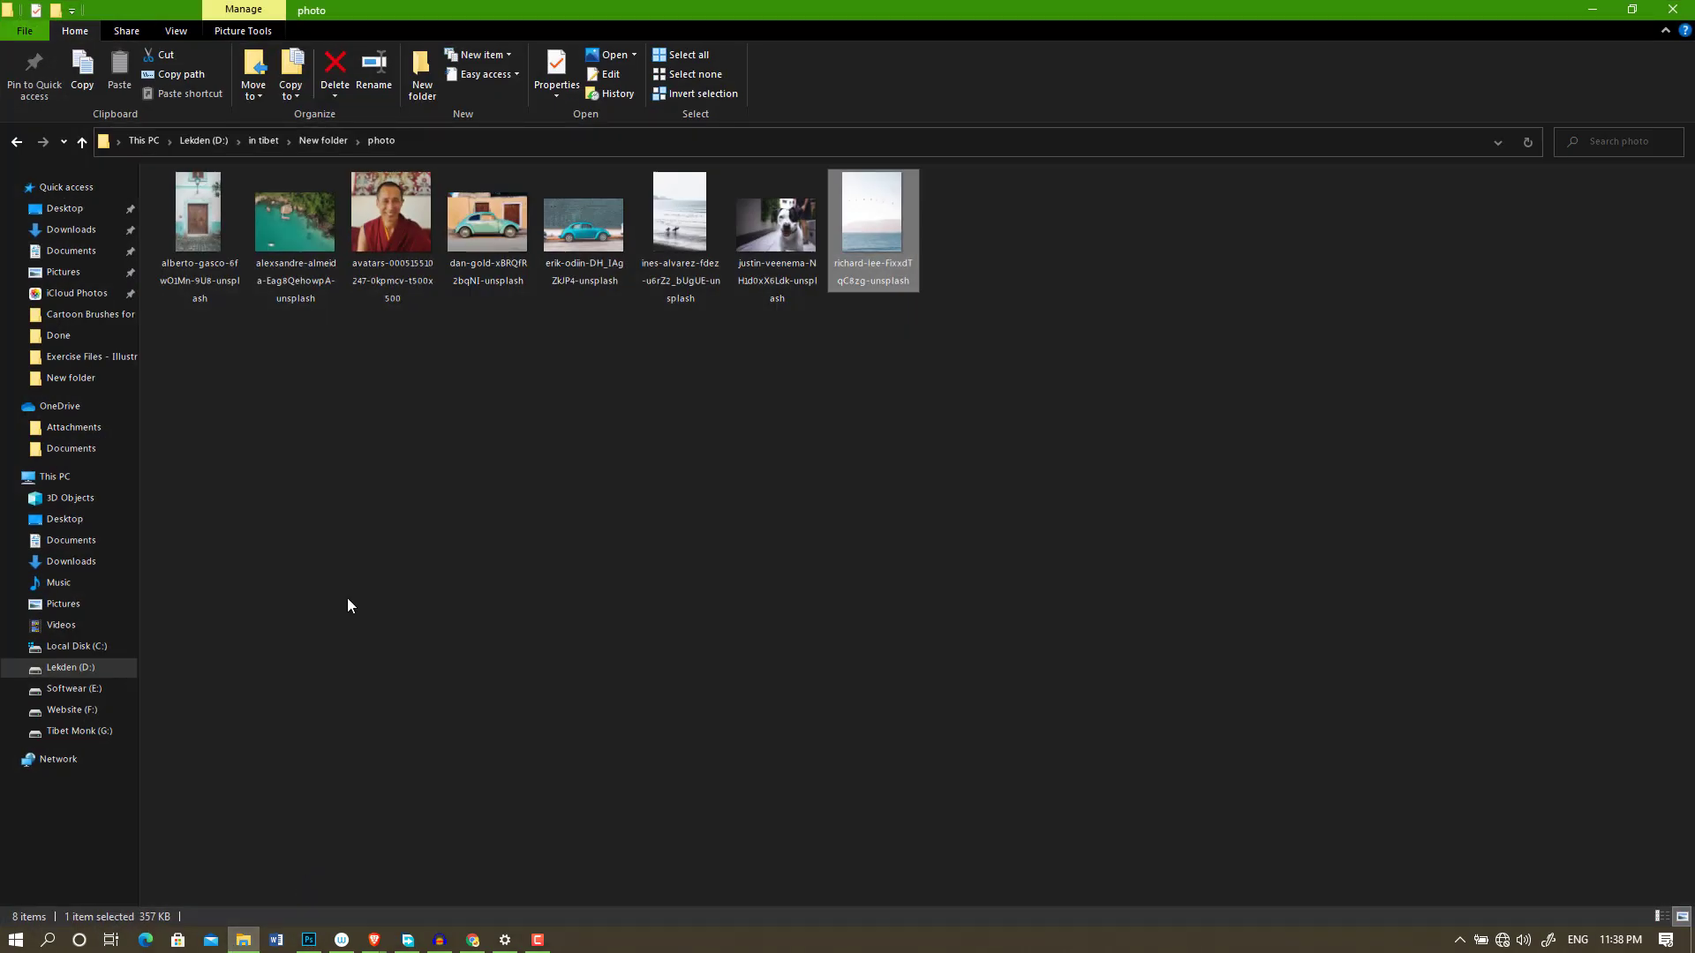
mouse_move(288, 242)
left_mouse_down()
mouse_move(457, 906)
mouse_move(313, 945)
mouse_move(356, 558)
left_mouse_up()
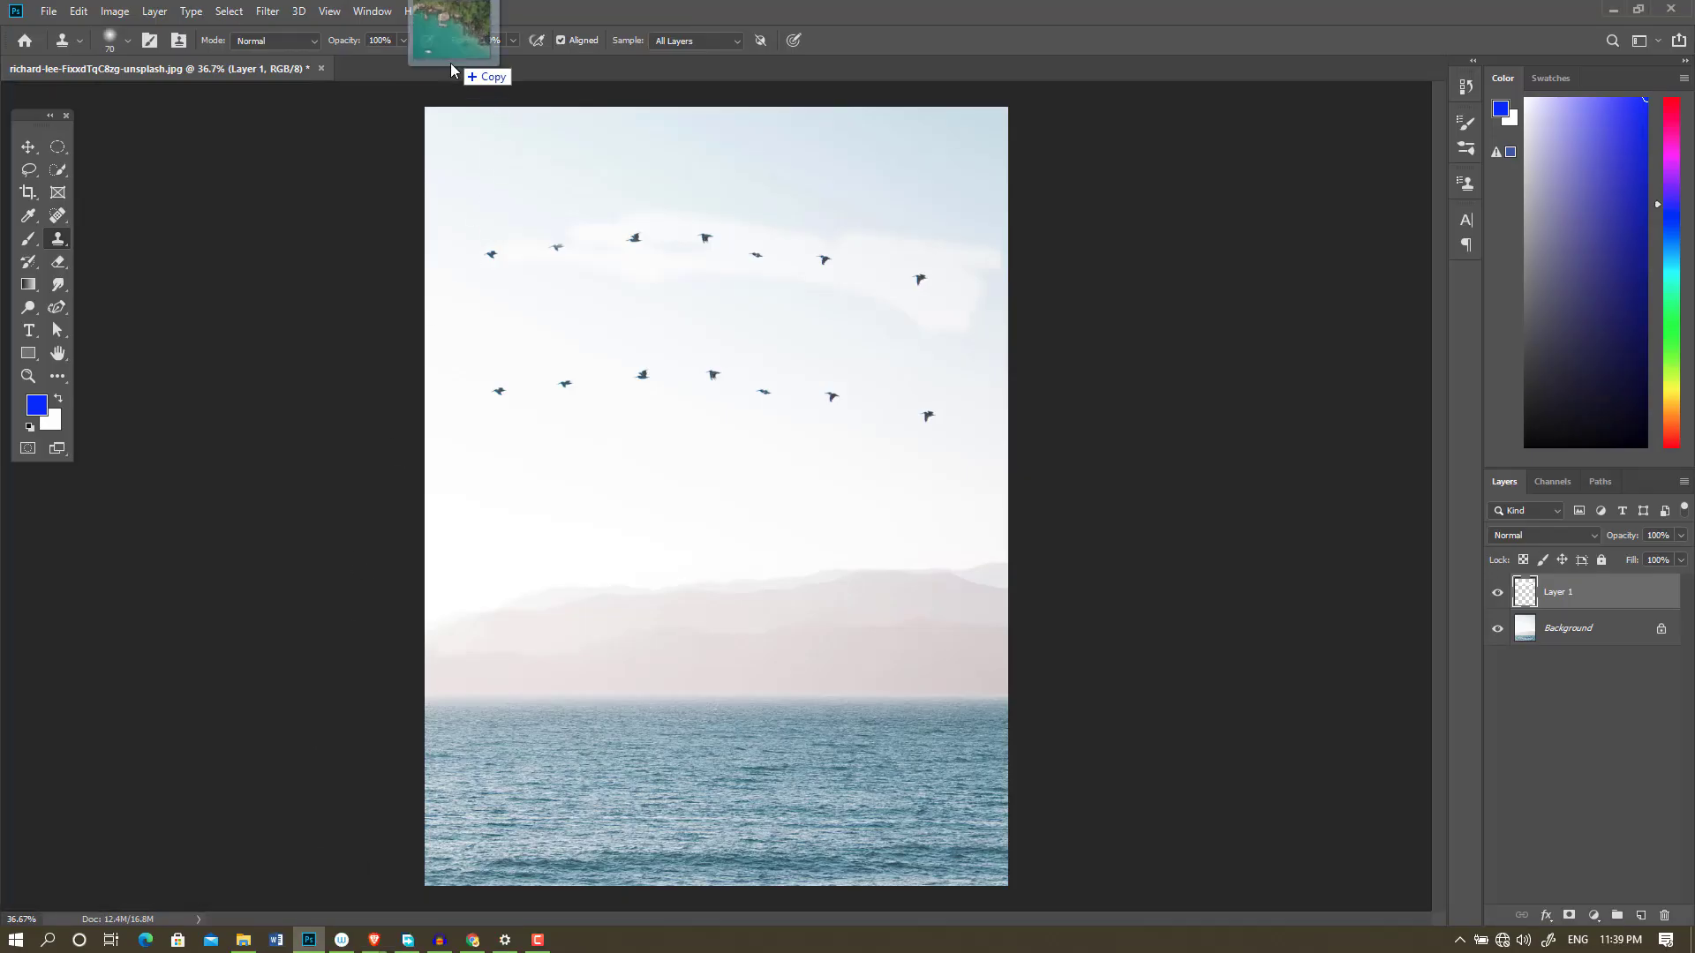
left_click_drag(467, 66, 450, 66)
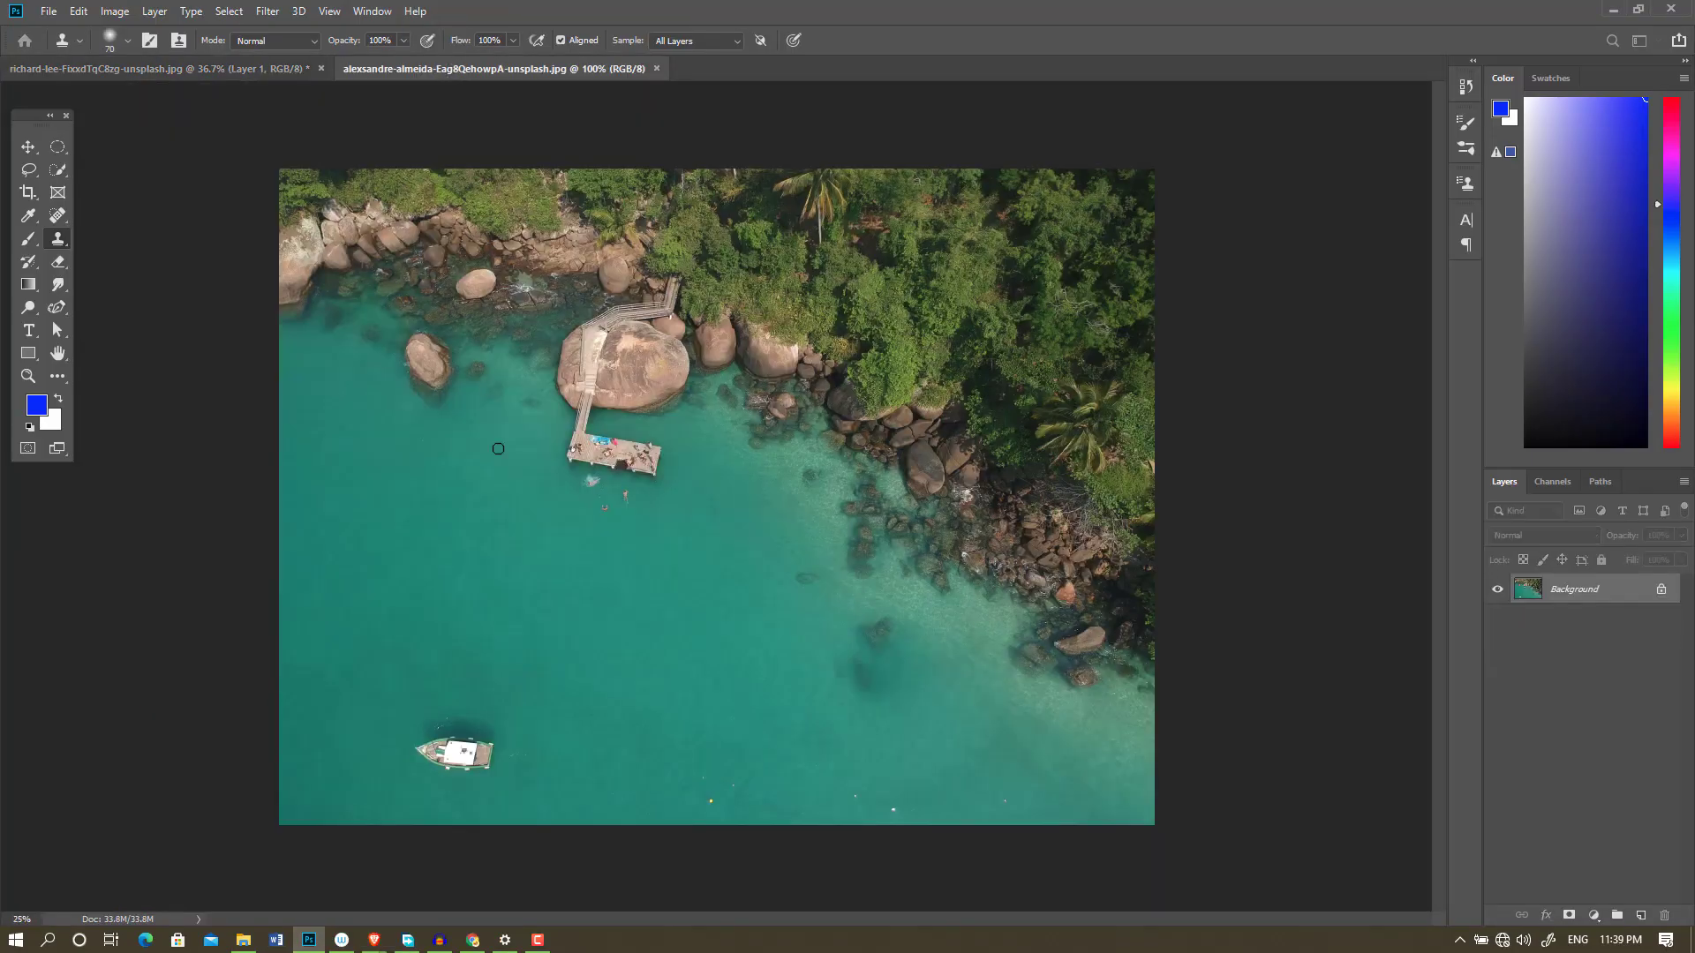
- Zoom around the beach photo and paint trial zigzag clone strokes across the water
scroll(457, 678, "down", 1)
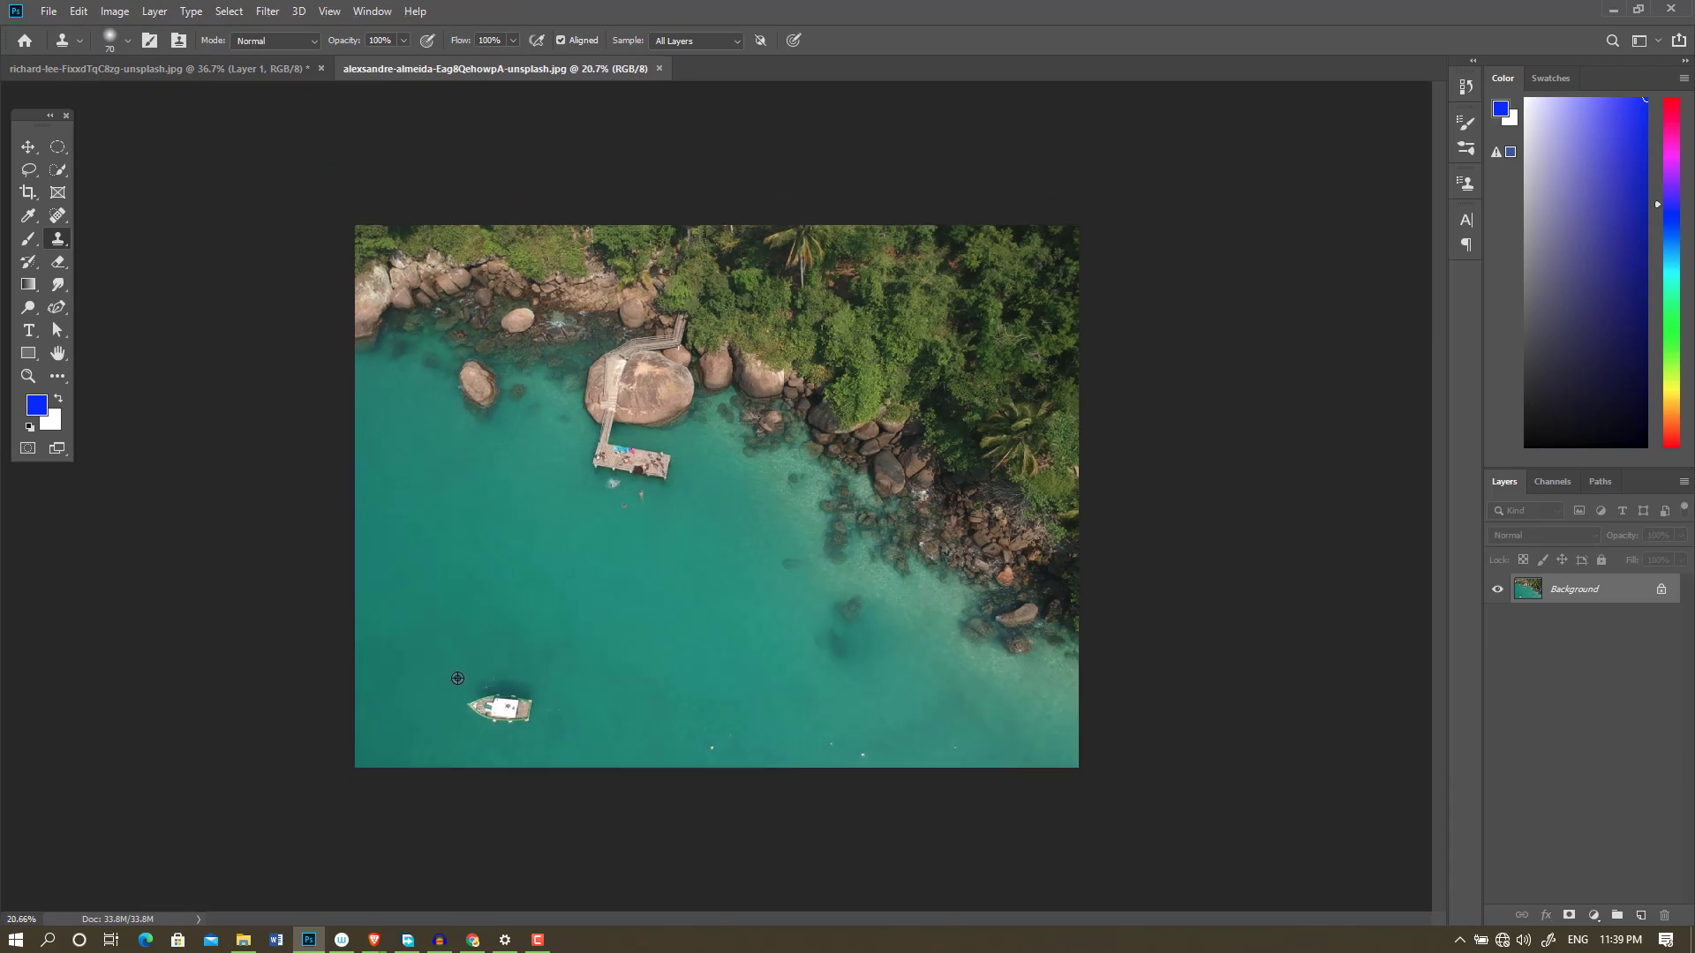
scroll(642, 690, "up", 2)
scroll(323, 856, "up", 2)
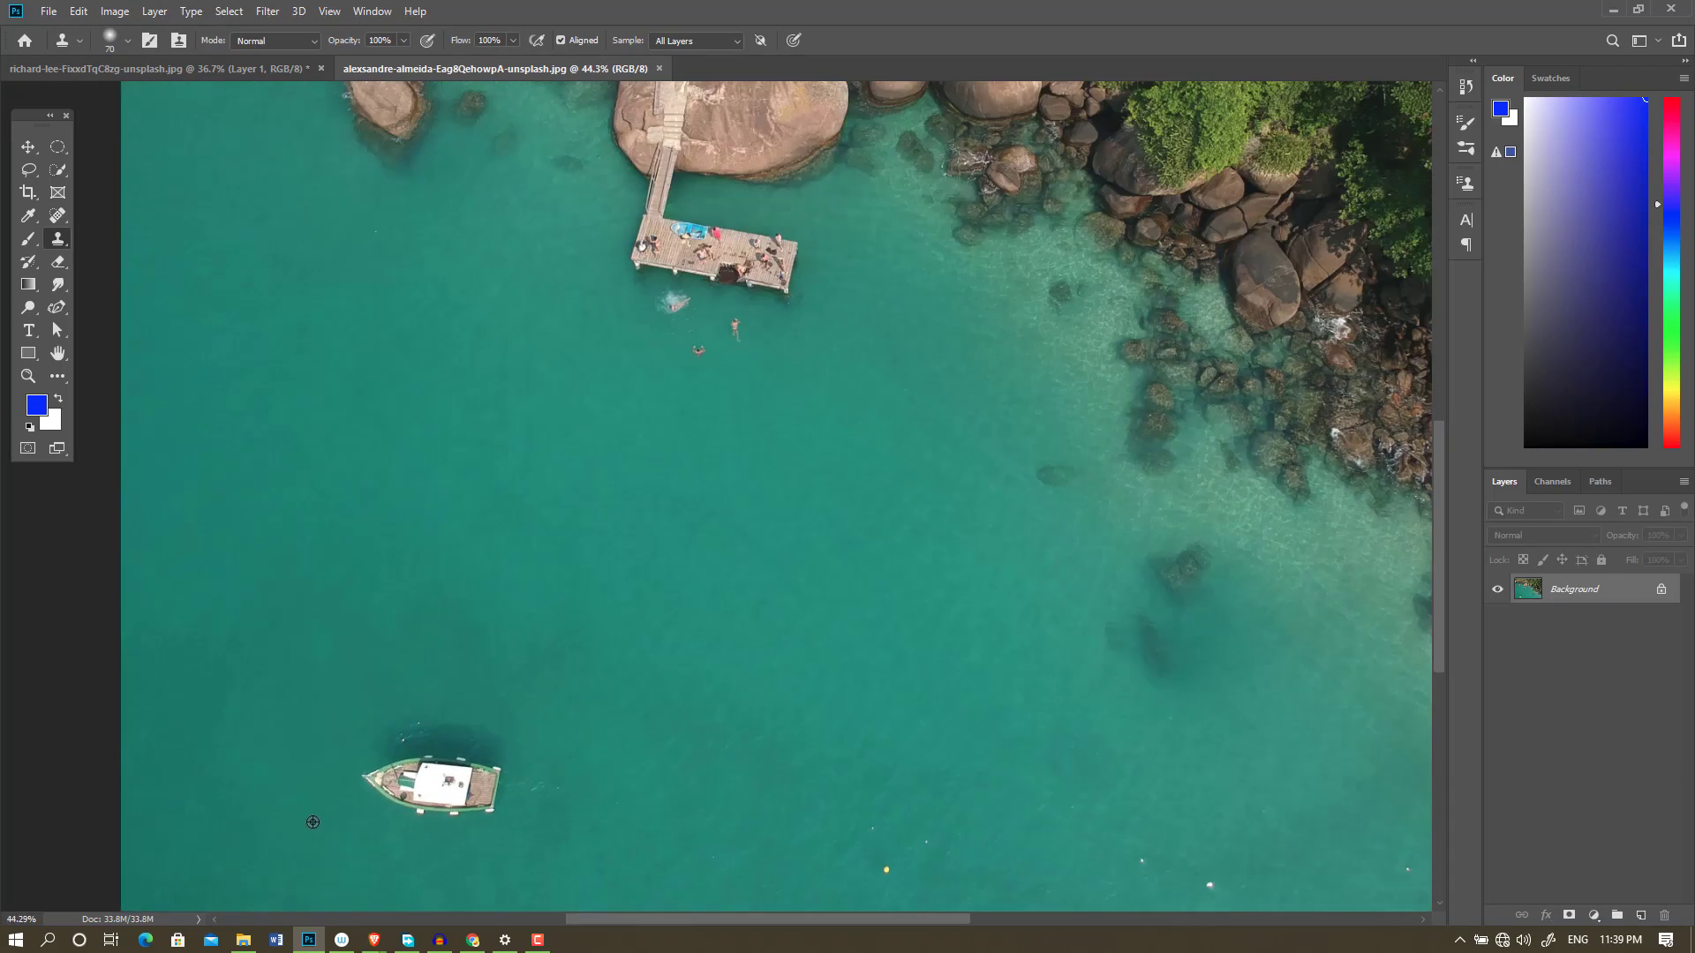
scroll(635, 795, "down", 1)
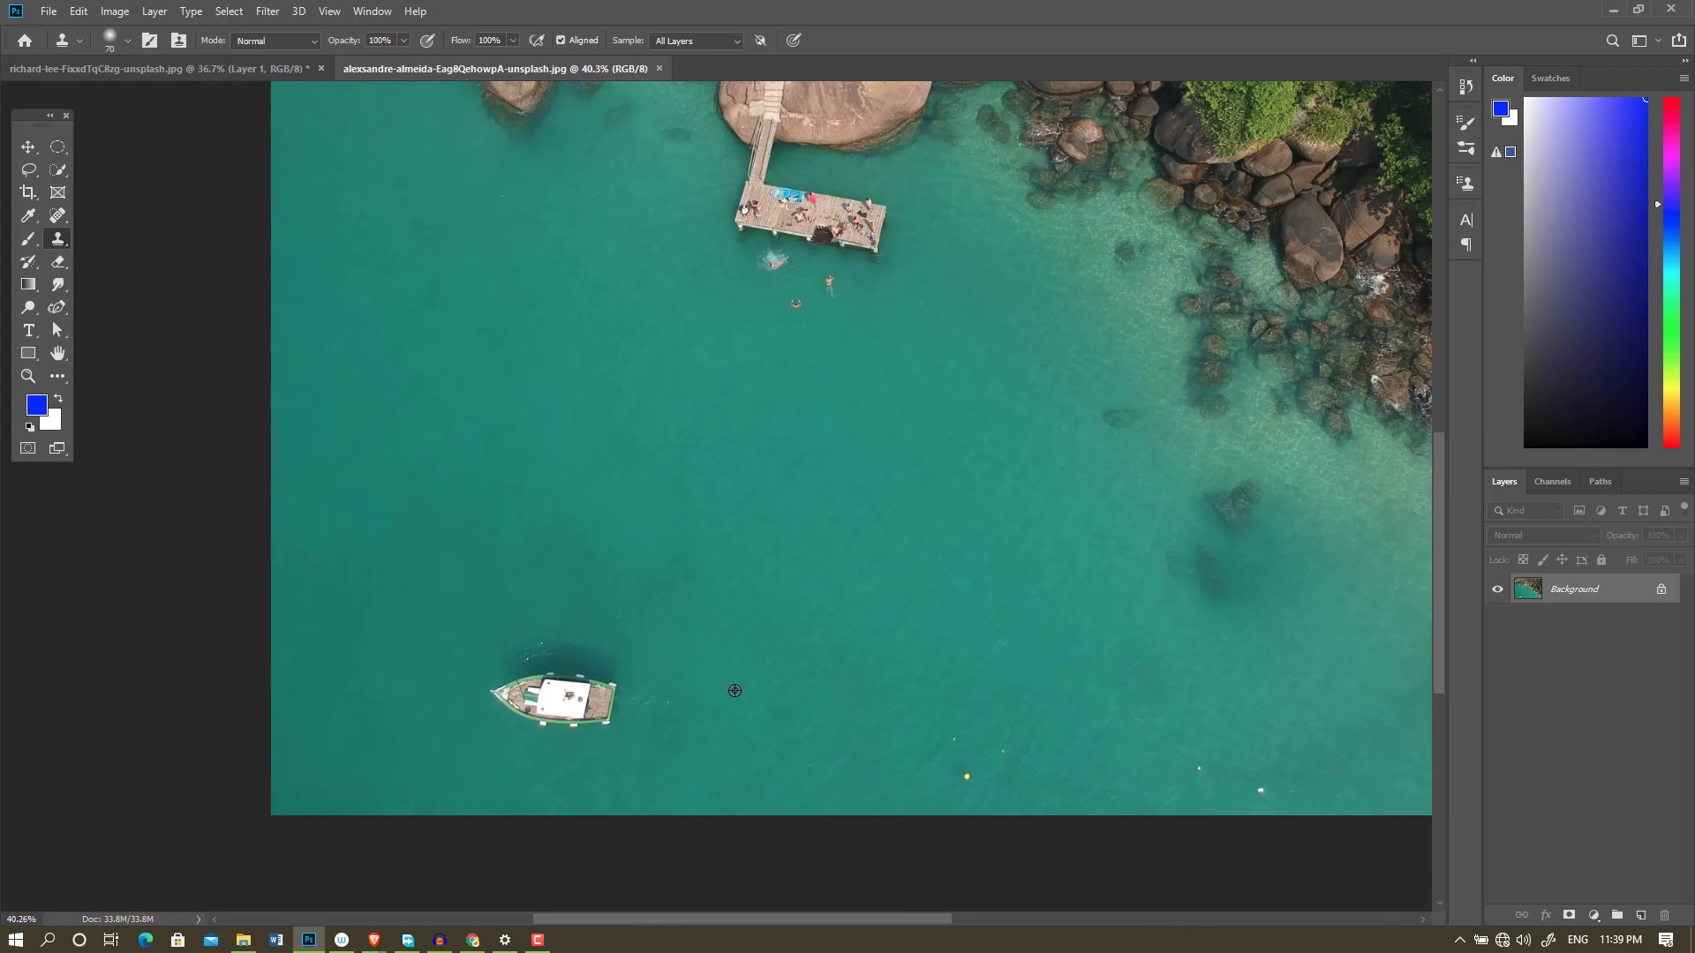
scroll(734, 691, "down", 1)
scroll(912, 699, "down", 1)
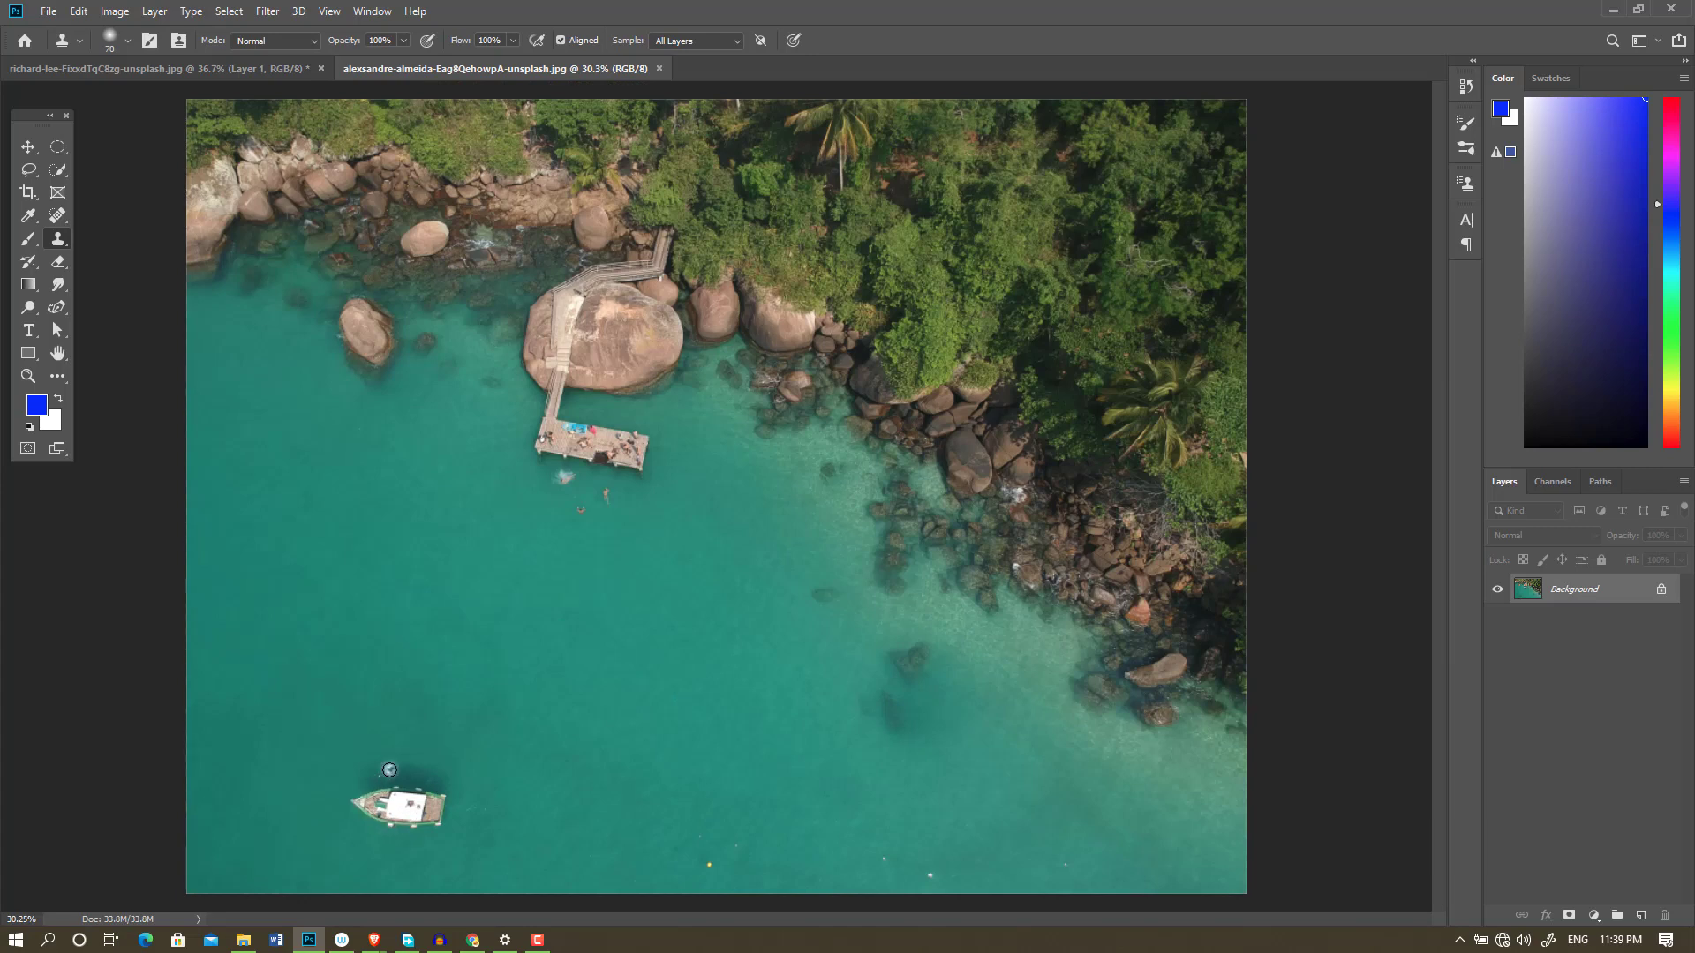
left_click_drag(363, 822, 706, 759)
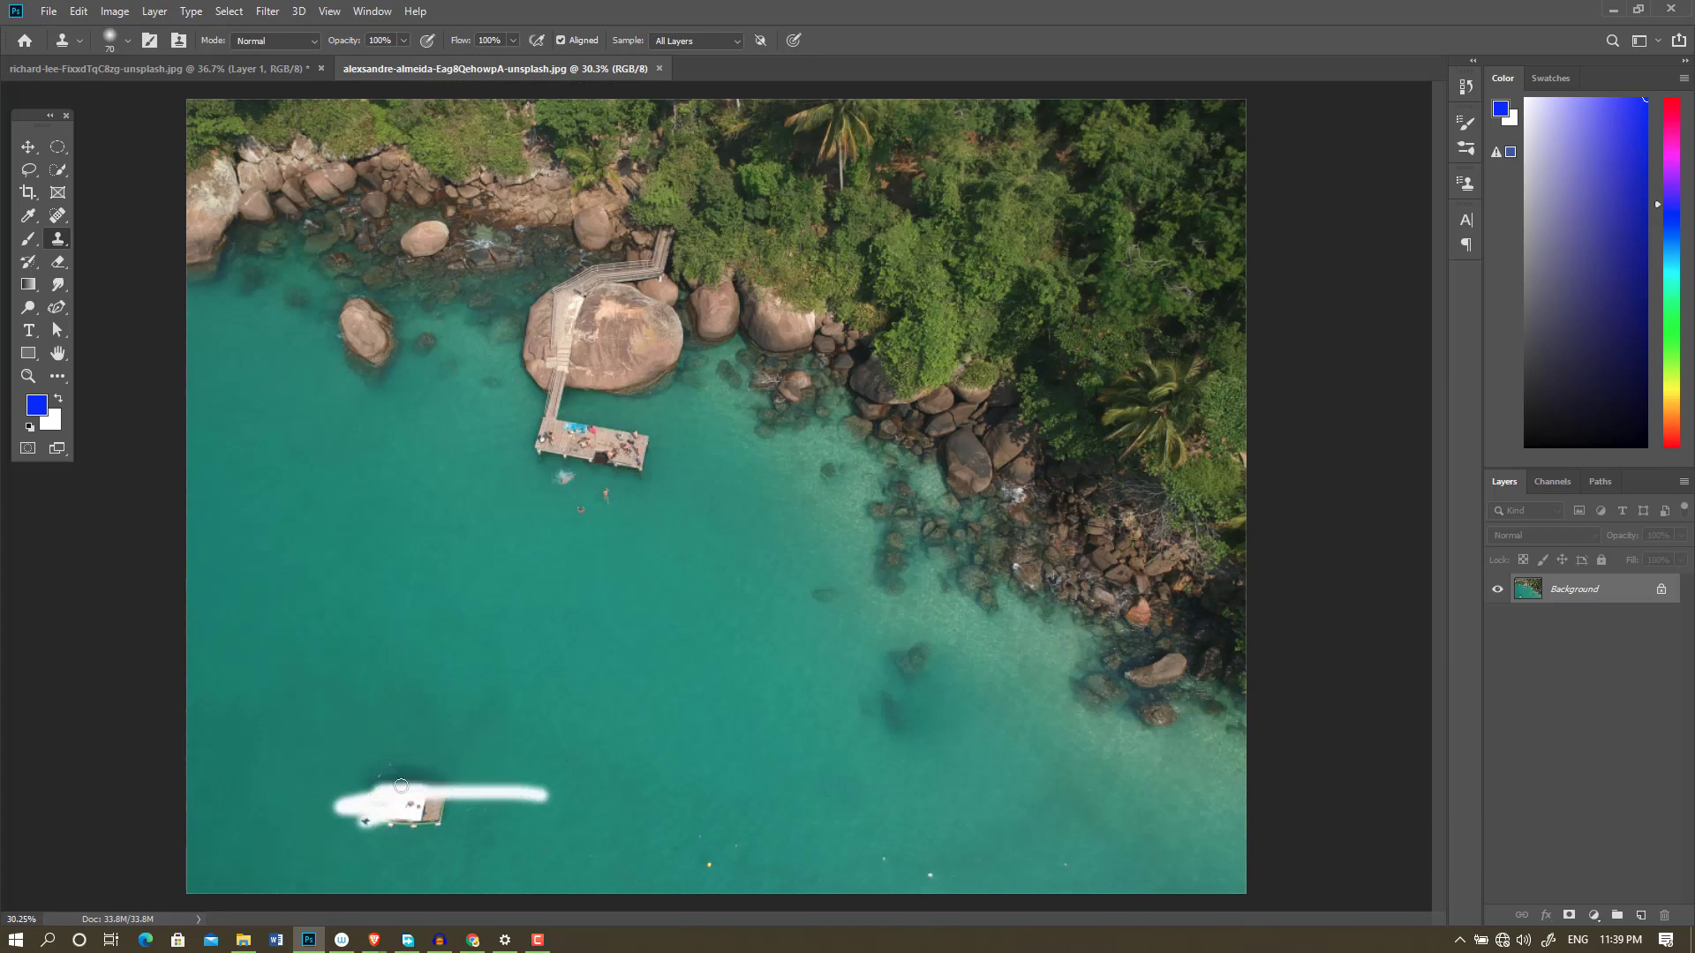
left_click_drag(487, 751, 580, 697)
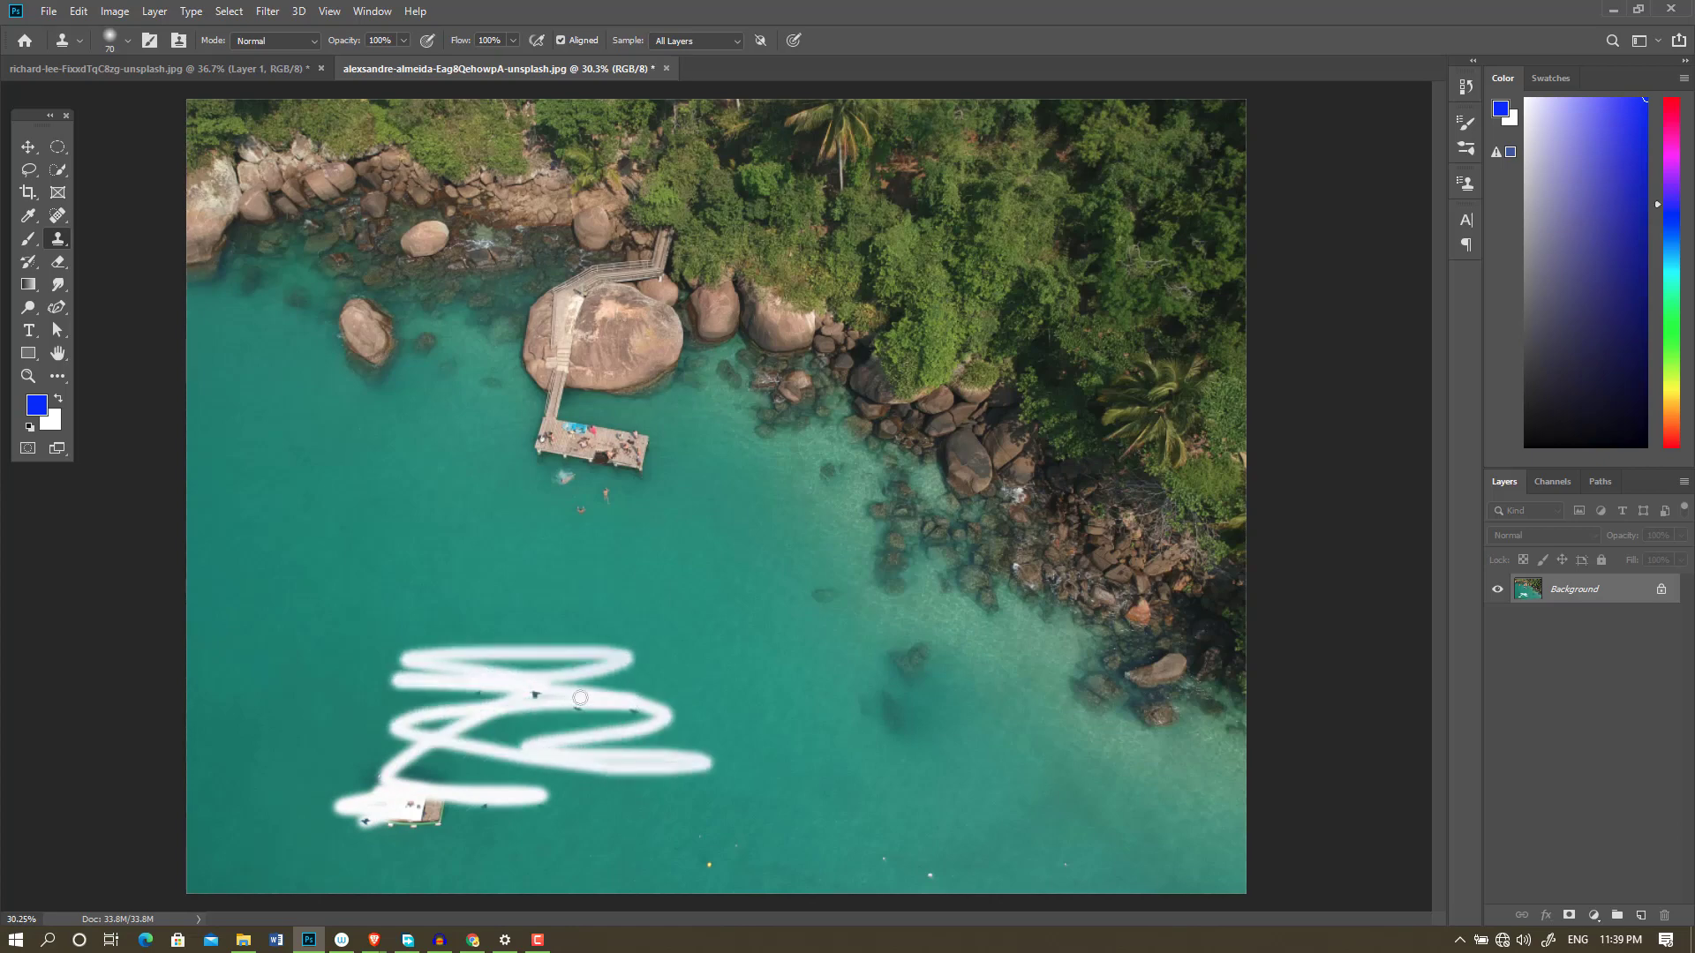
- Discard the trial strokes with F12, then add an empty Layer 1 and test a clone dab
left_click(130, 77)
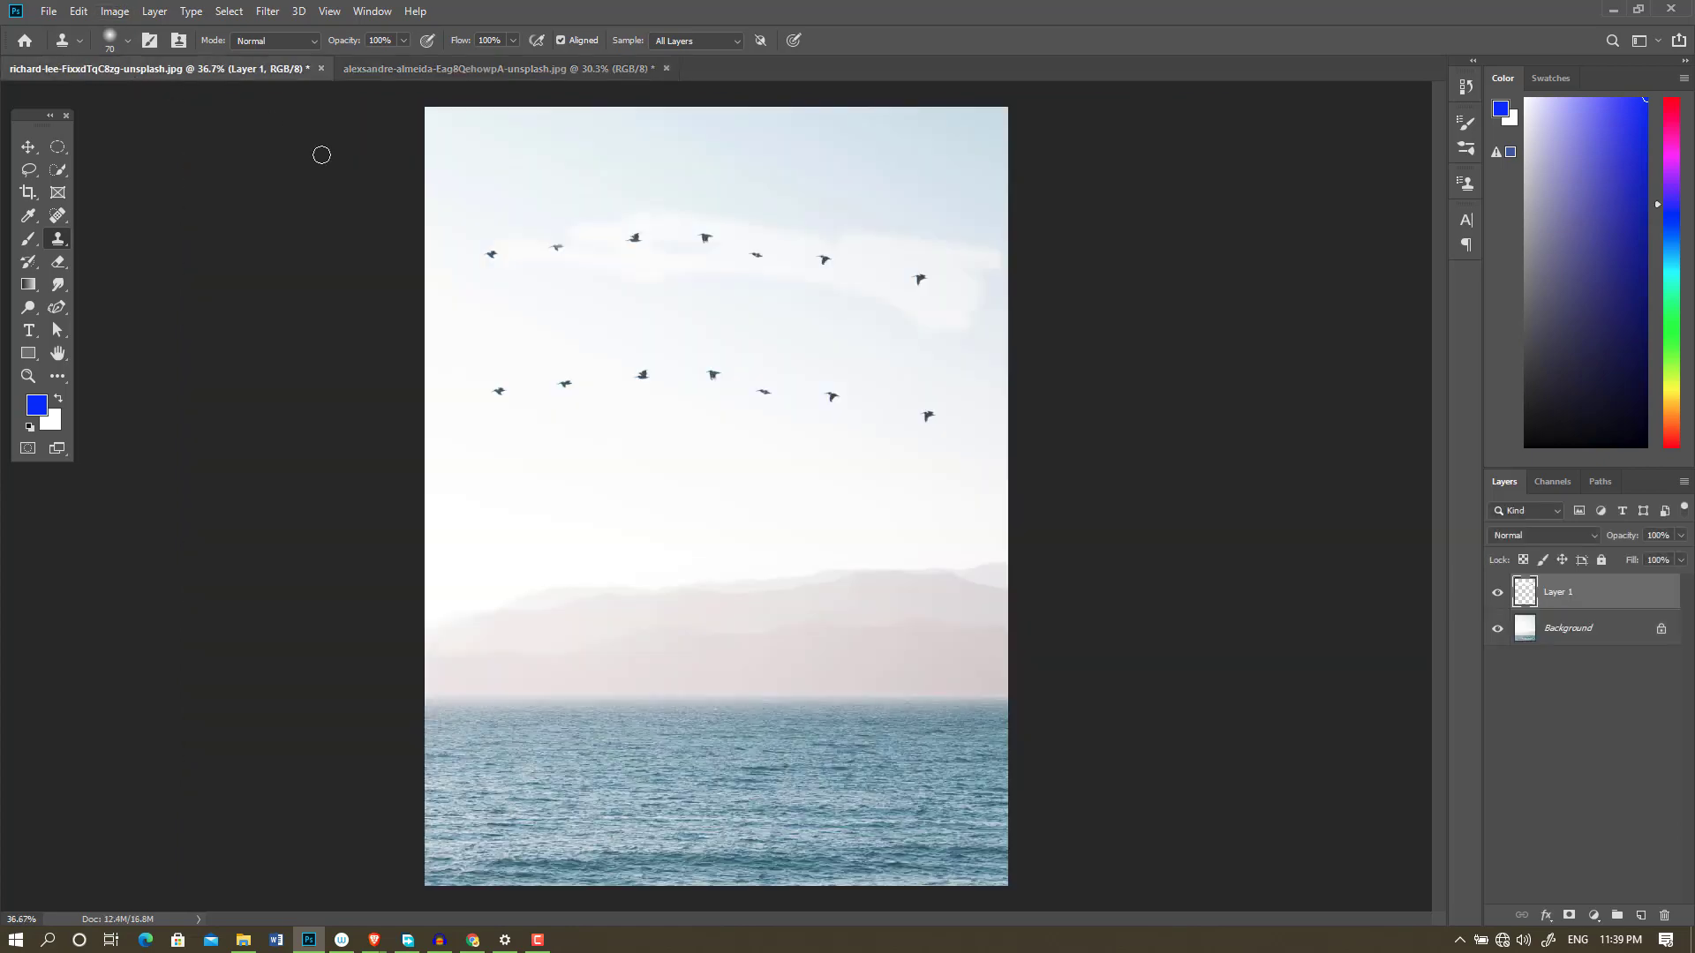
left_click(505, 69)
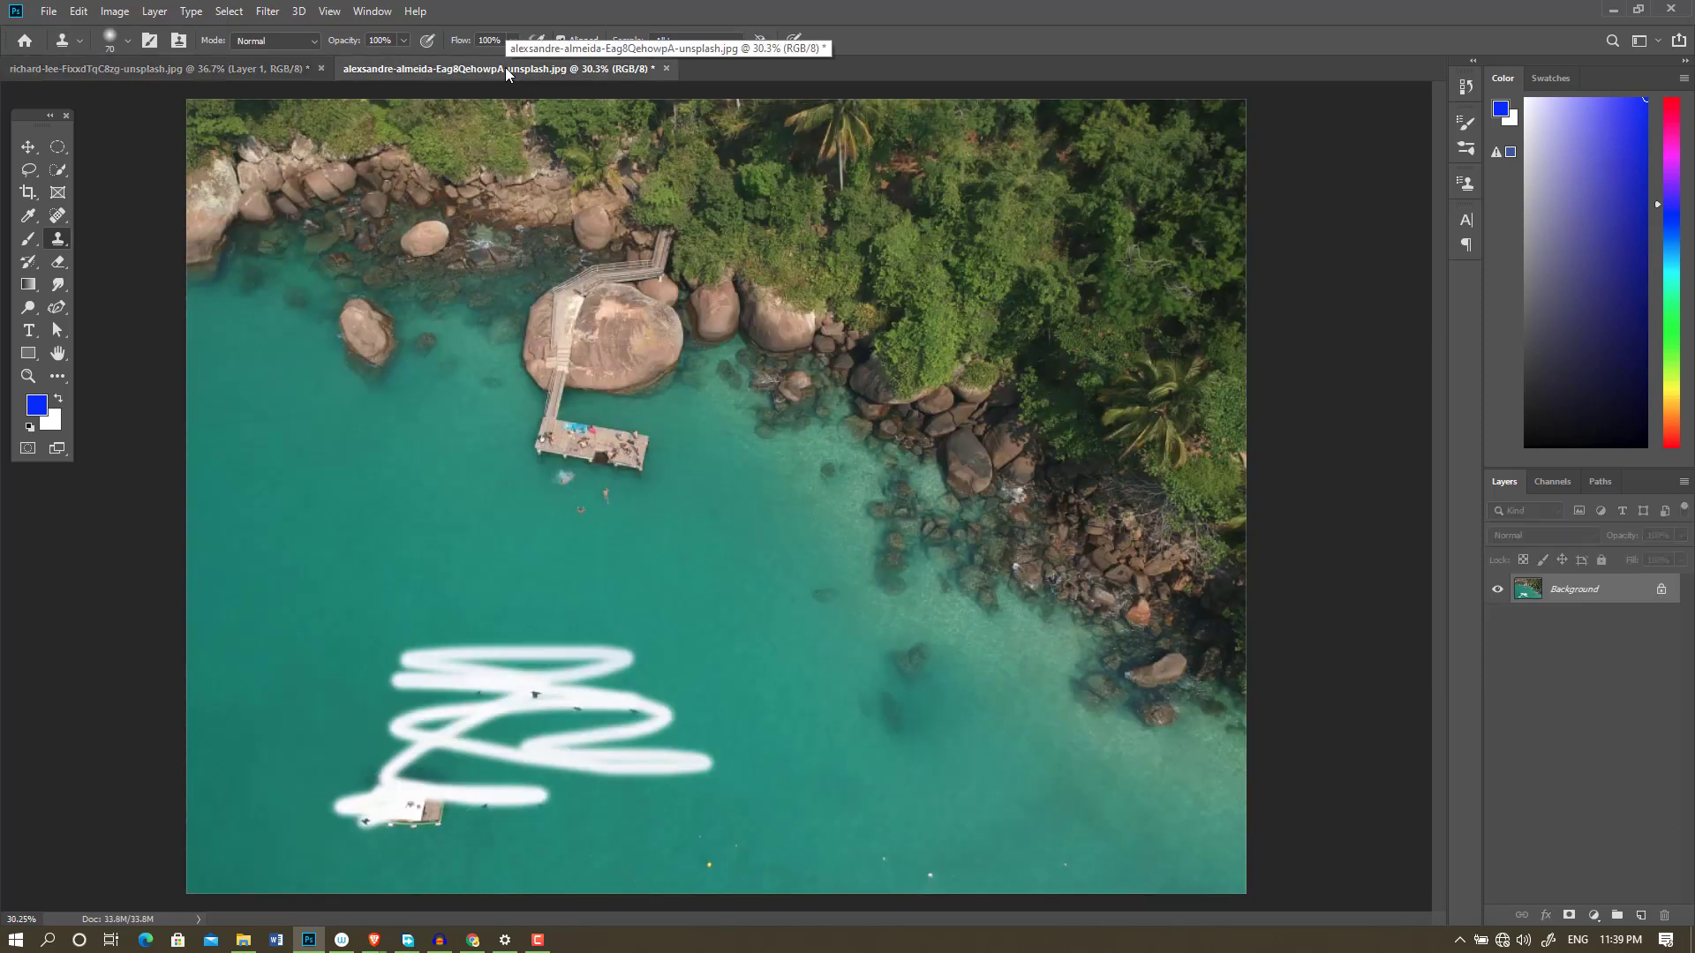
key("F12")
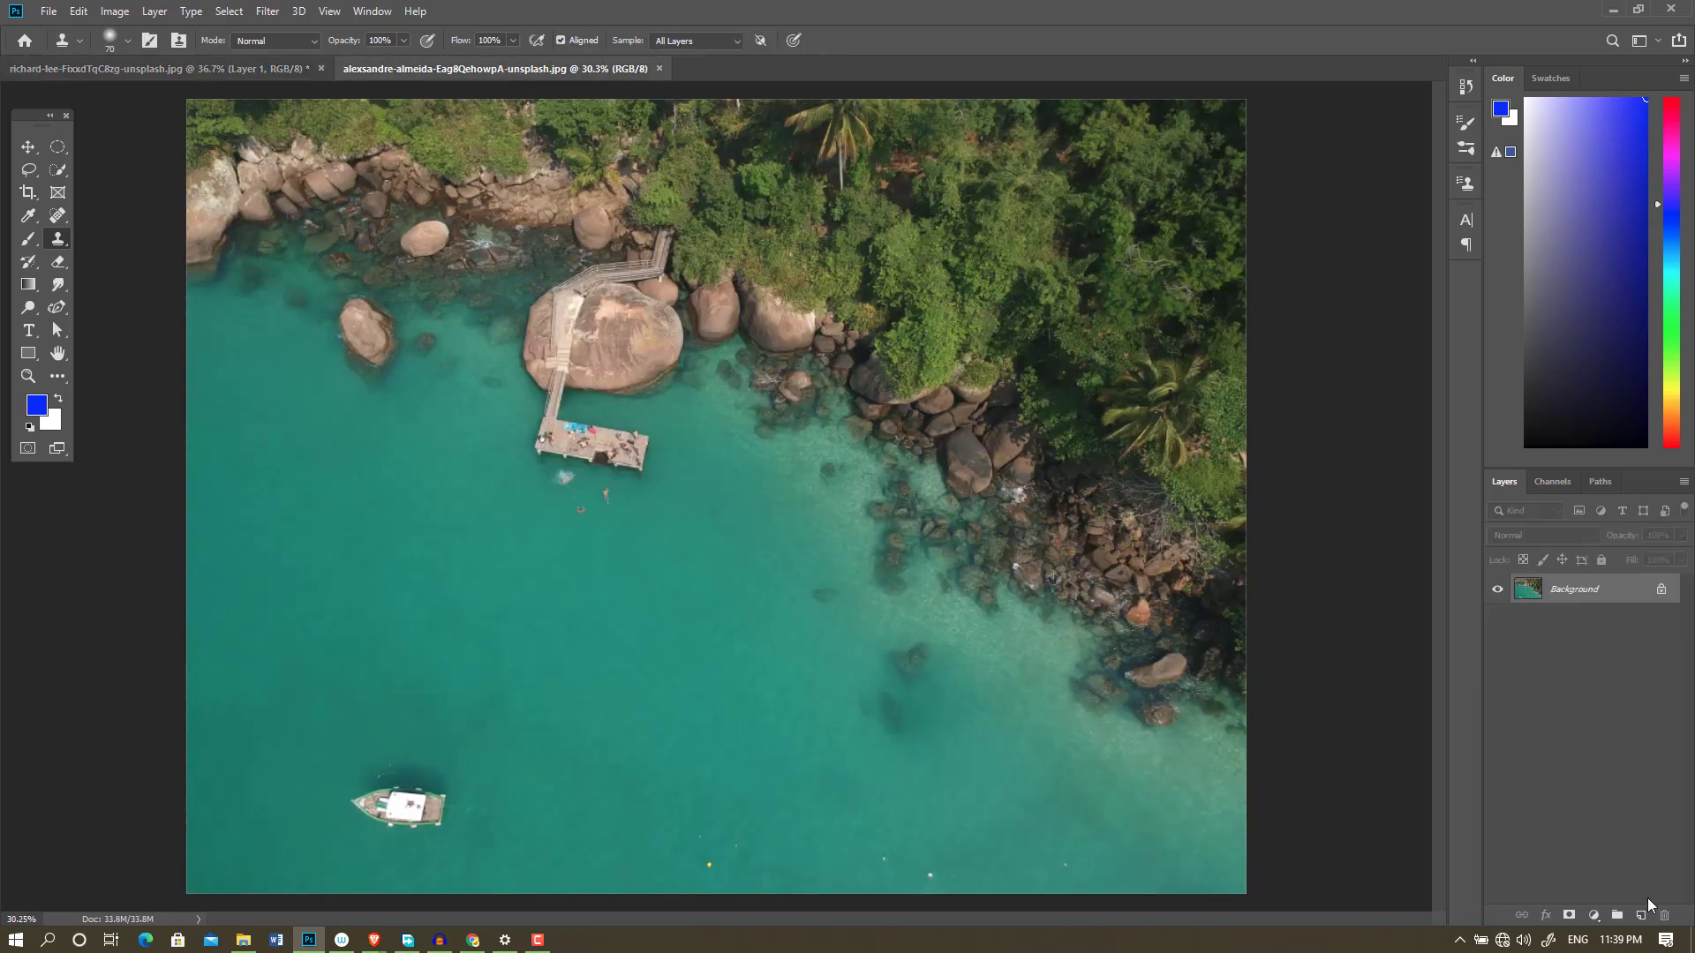
left_click(1641, 916)
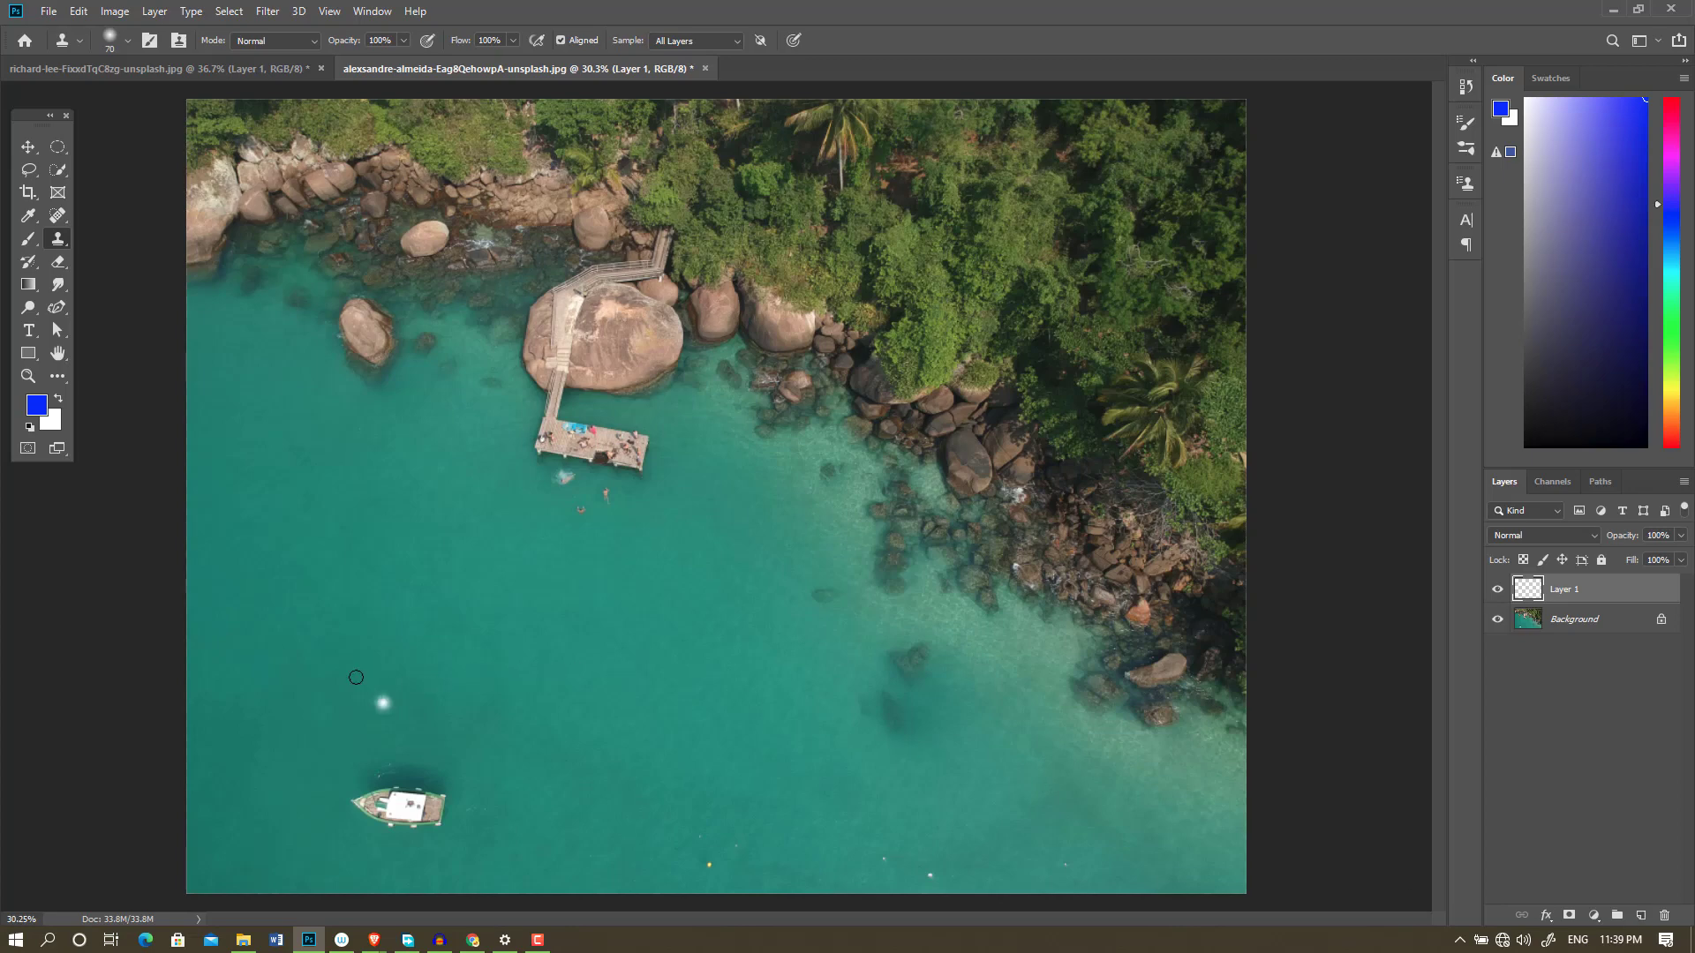
left_click(383, 703)
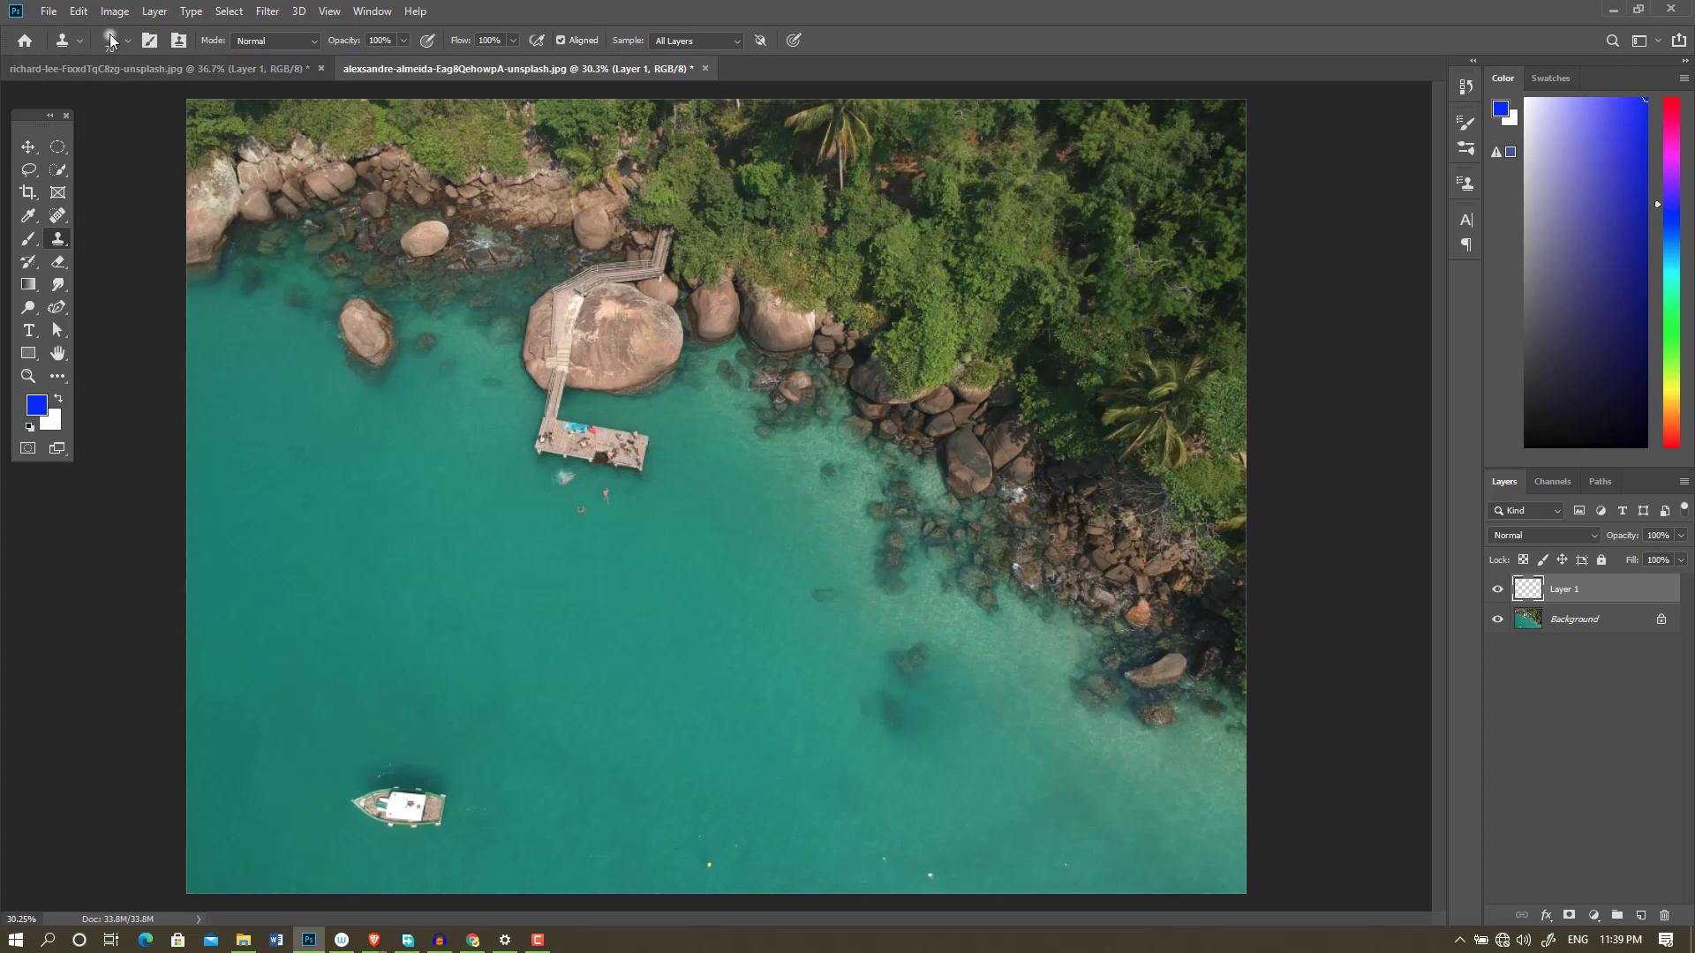
- Close the richard-lee birds photo without saving, then zoom in toward the boat
left_click(321, 68)
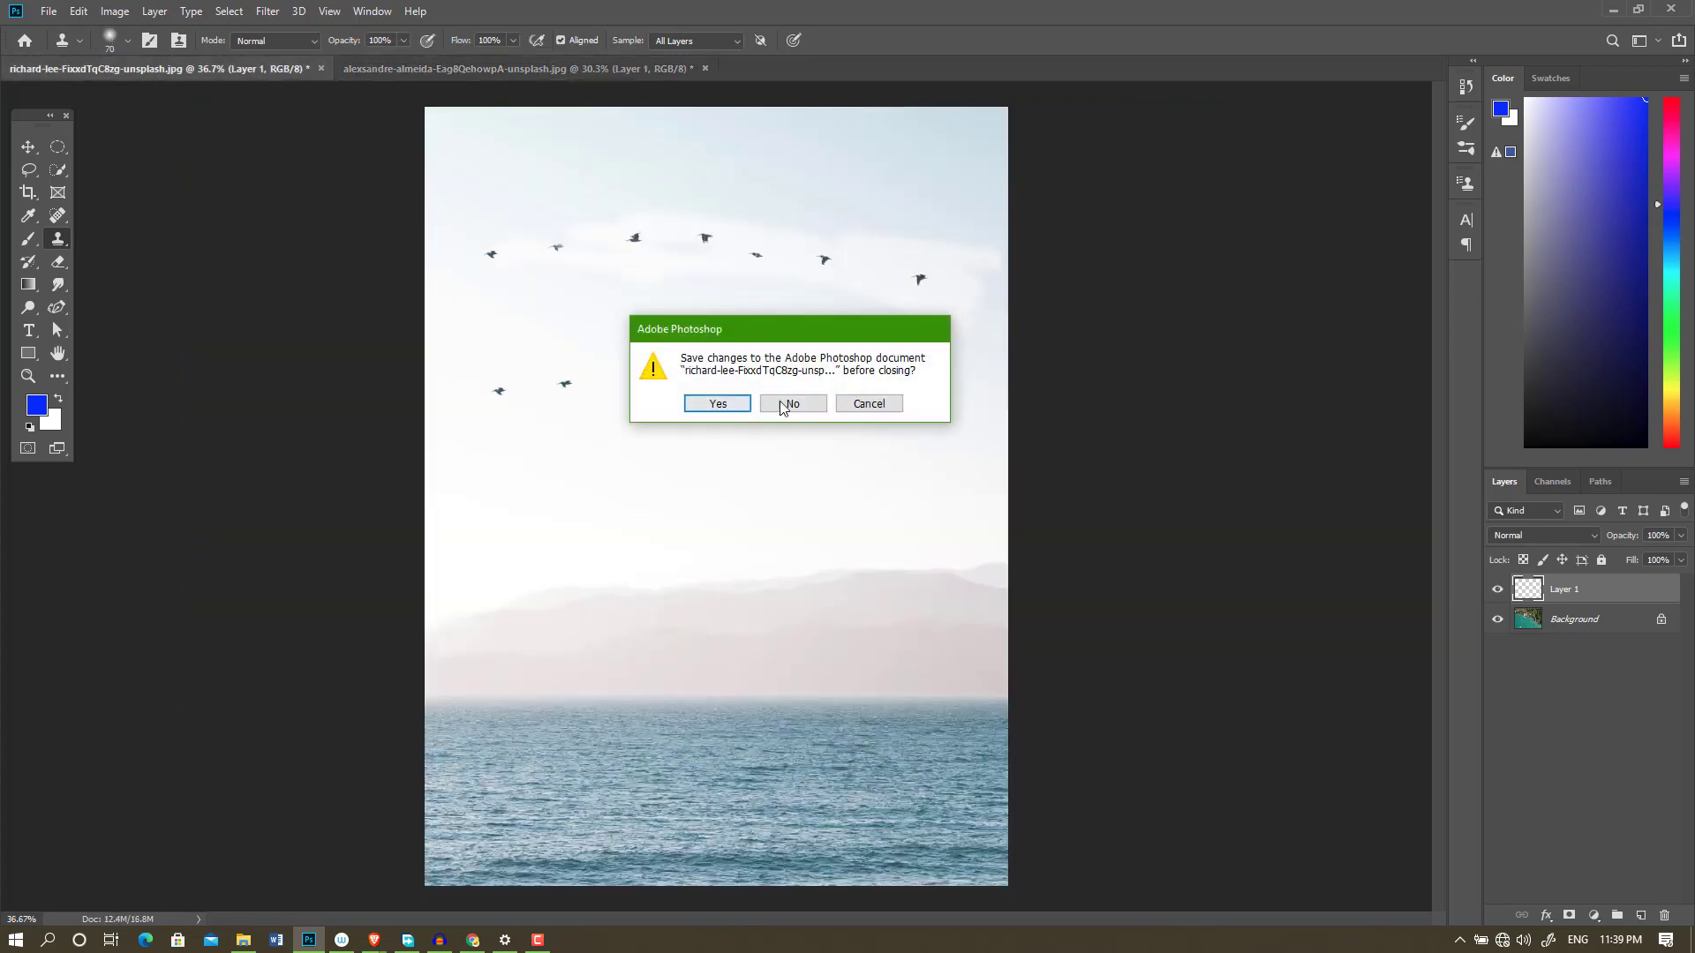
left_click(792, 404)
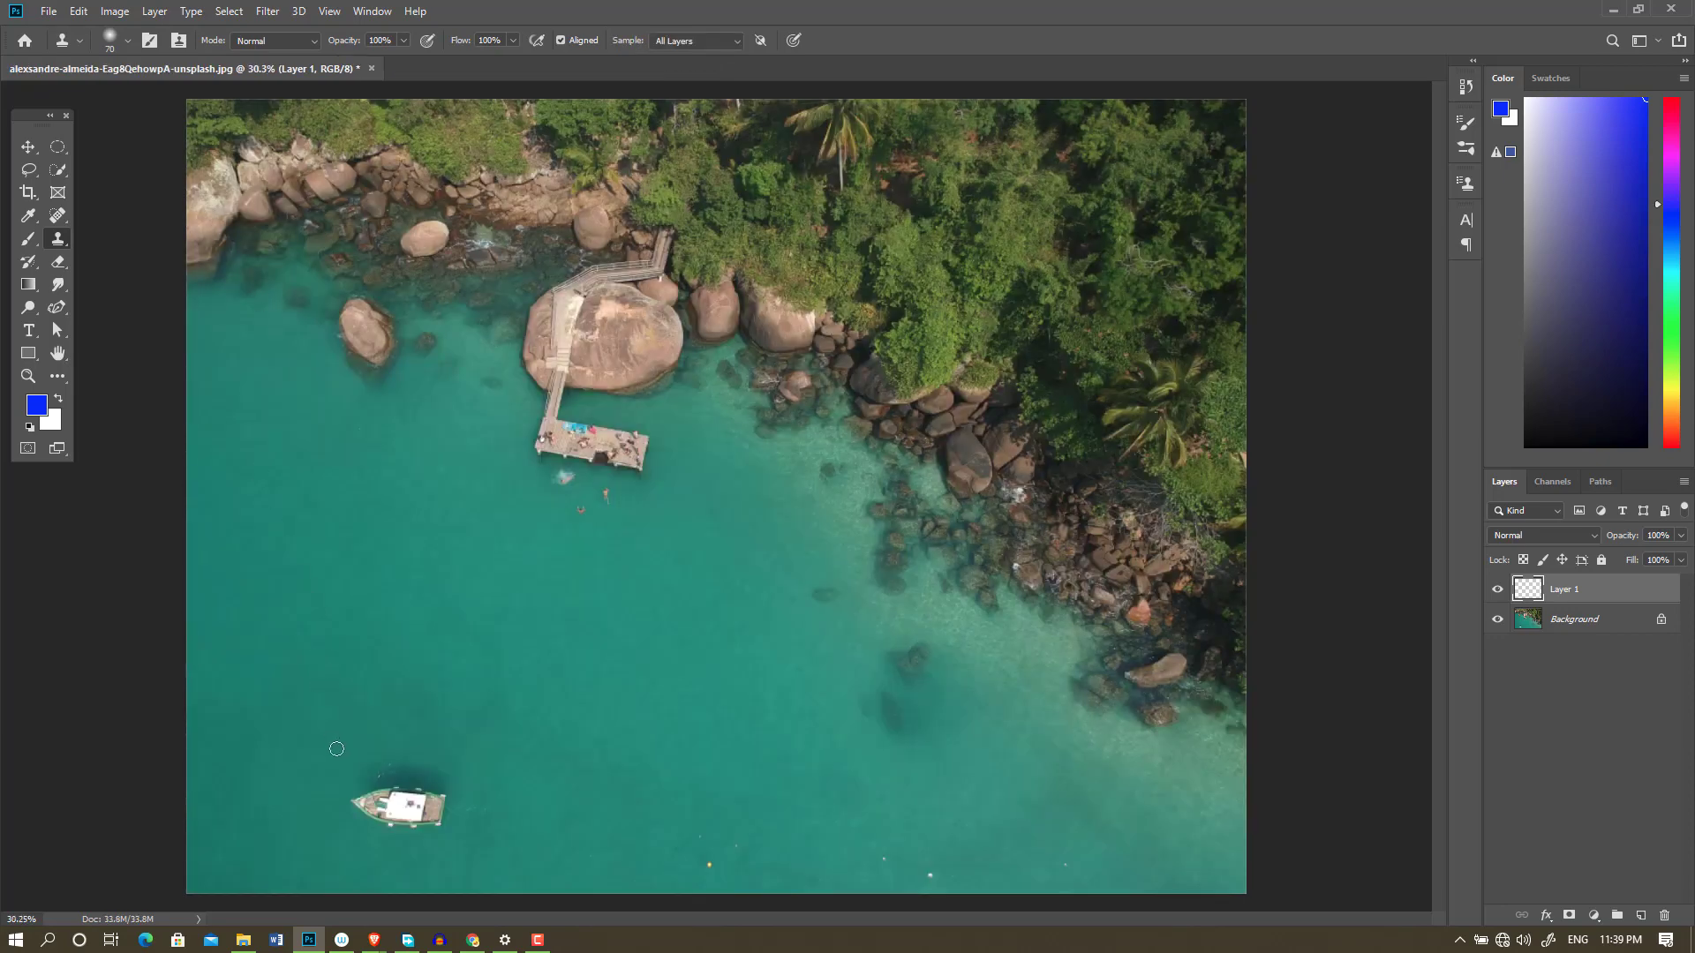
scroll(337, 749, "up", 1)
scroll(334, 742, "up", 1)
scroll(330, 733, "up", 1)
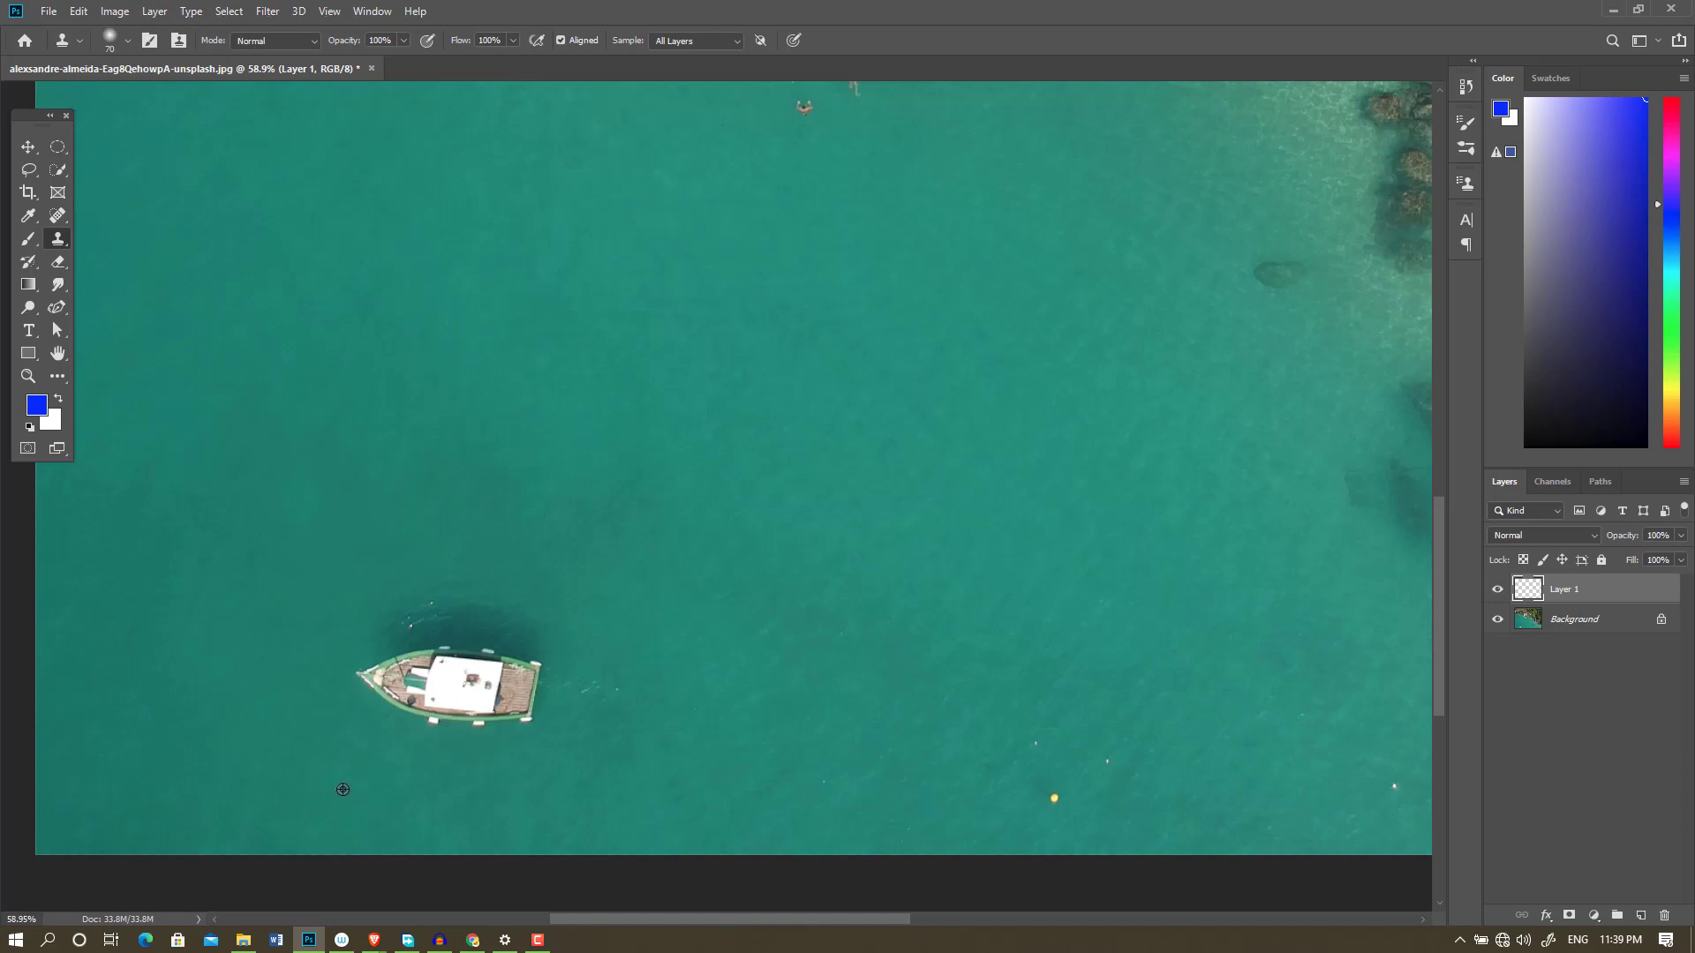
- Sample open water and clone it over the boat near the bottom on Layer 1
left_click(343, 789, "alt")
mouse_move(512, 720)
left_mouse_down()
mouse_move(376, 668)
mouse_move(411, 652)
left_mouse_up()
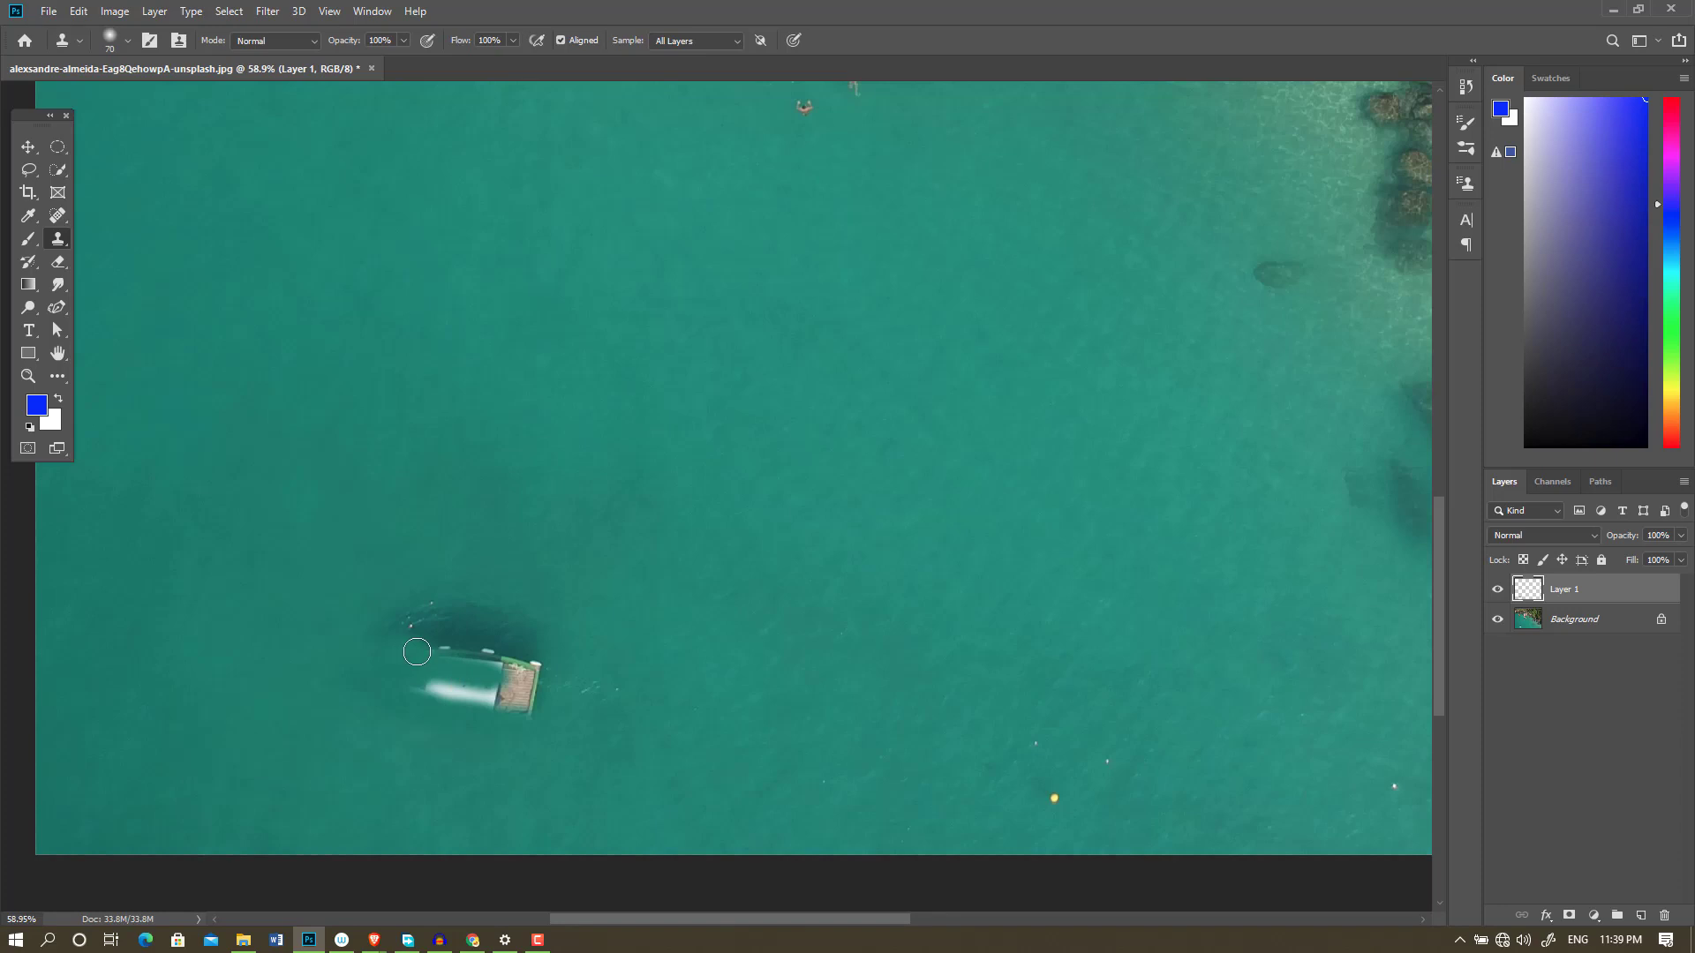
mouse_move(419, 653)
left_mouse_down()
mouse_move(468, 684)
mouse_move(405, 689)
mouse_move(530, 700)
mouse_move(490, 644)
mouse_move(406, 621)
mouse_move(526, 651)
mouse_move(486, 613)
mouse_move(353, 627)
mouse_move(562, 706)
mouse_move(496, 667)
mouse_move(579, 761)
left_mouse_up()
scroll(579, 761, "down", 3)
scroll(449, 731, "down", 2)
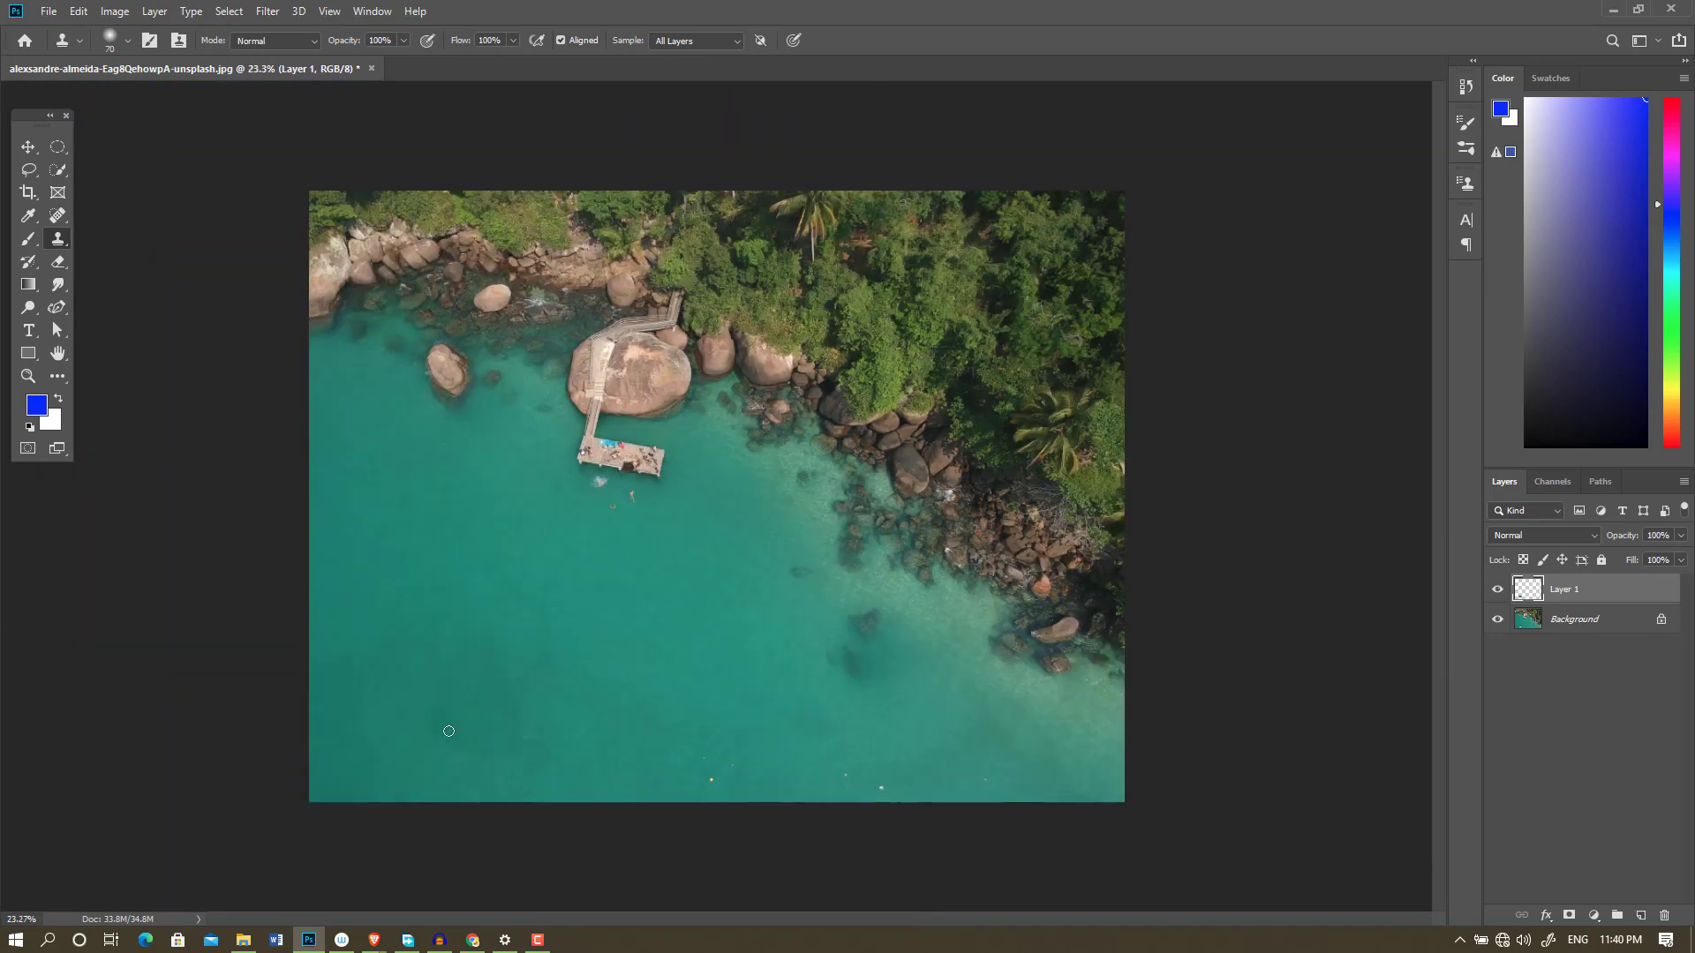
- Hide Layer 1 to compare the clone edit against the original photo
left_click(1497, 591)
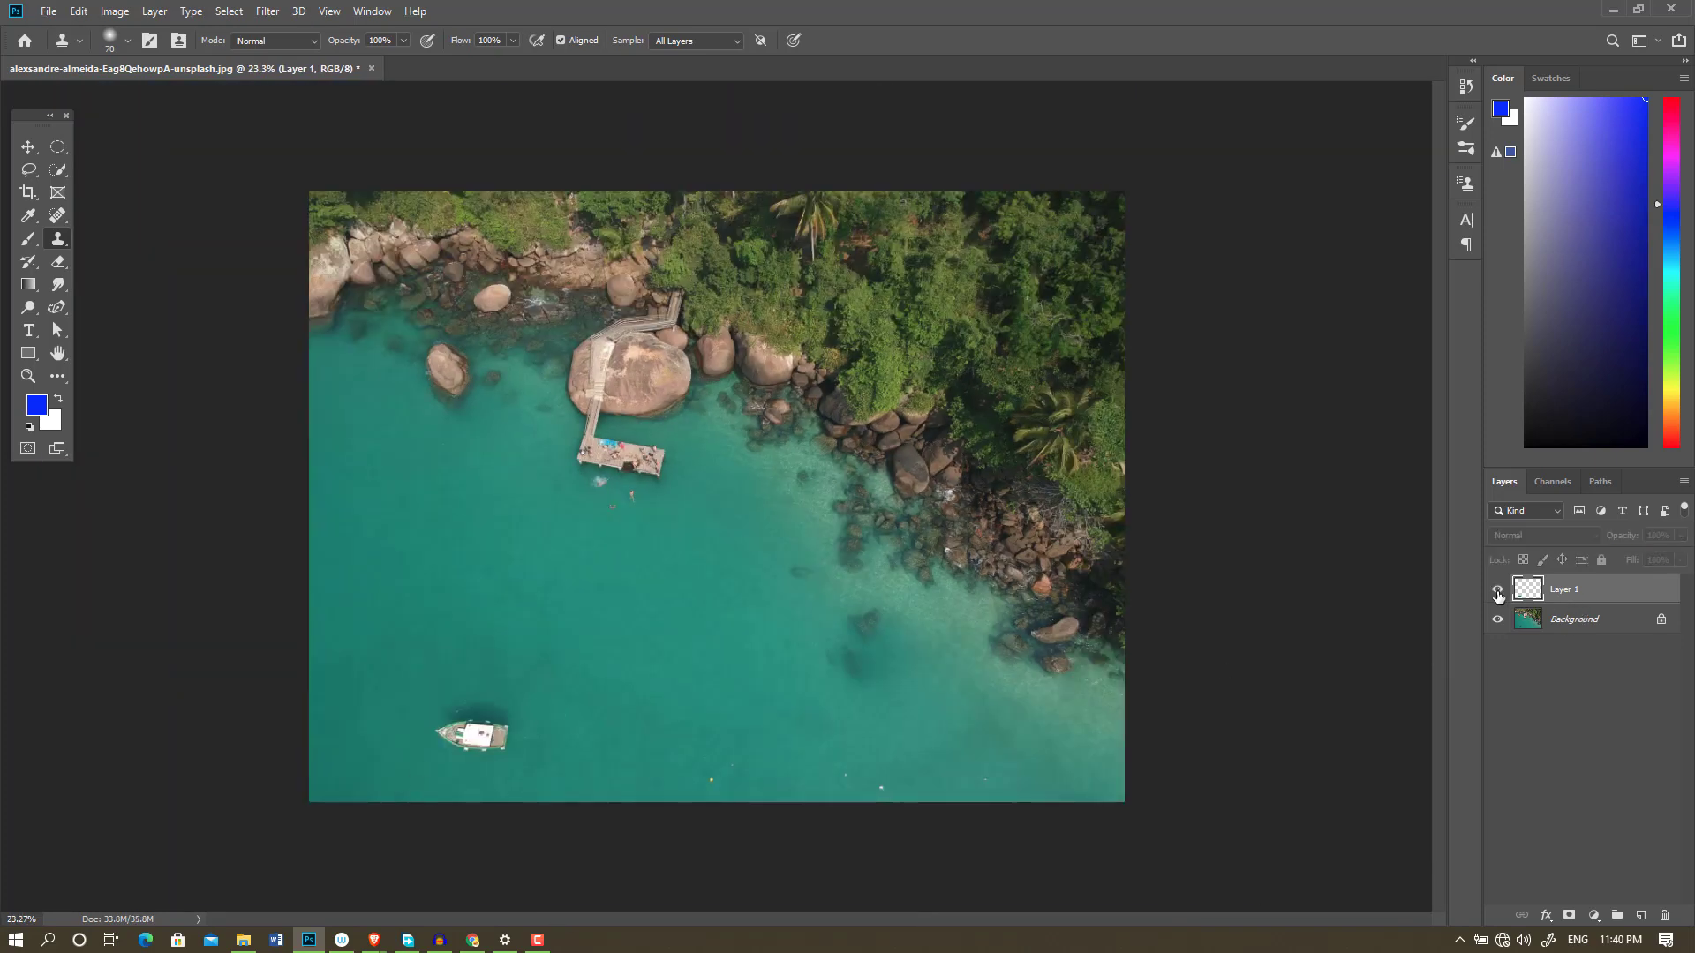
scroll(669, 826, "up", 2)
scroll(742, 776, "up", 3)
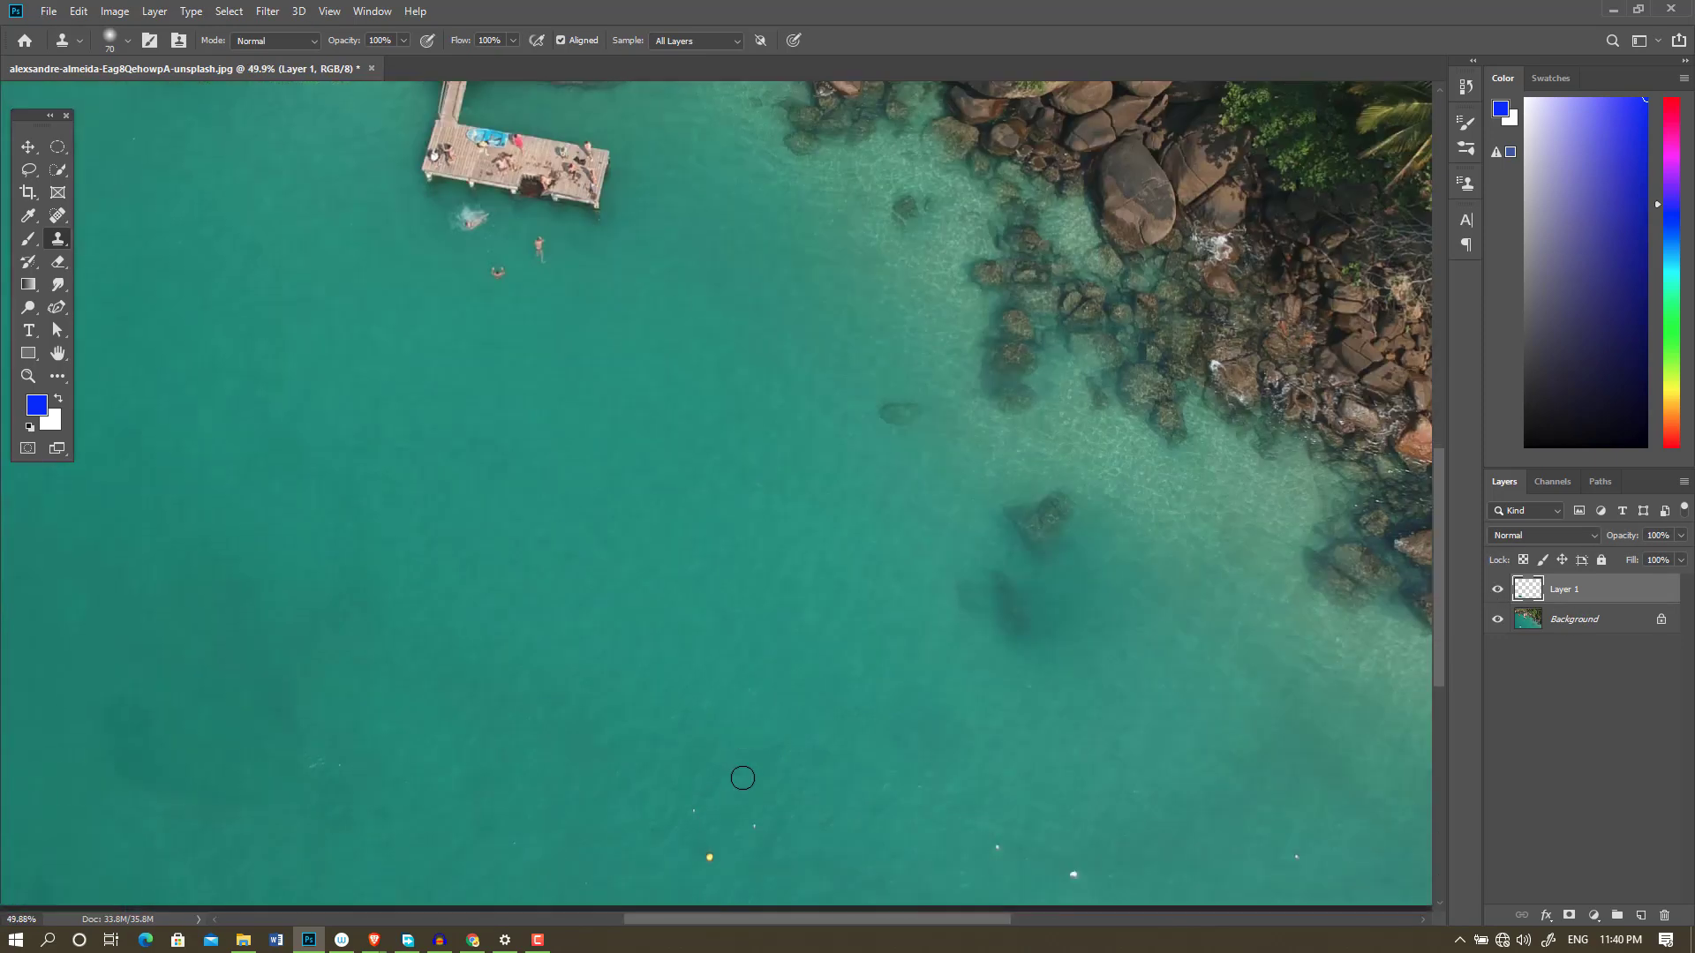
scroll(737, 775, "down", 2)
scroll(657, 722, "down", 1)
scroll(657, 722, "up", 1)
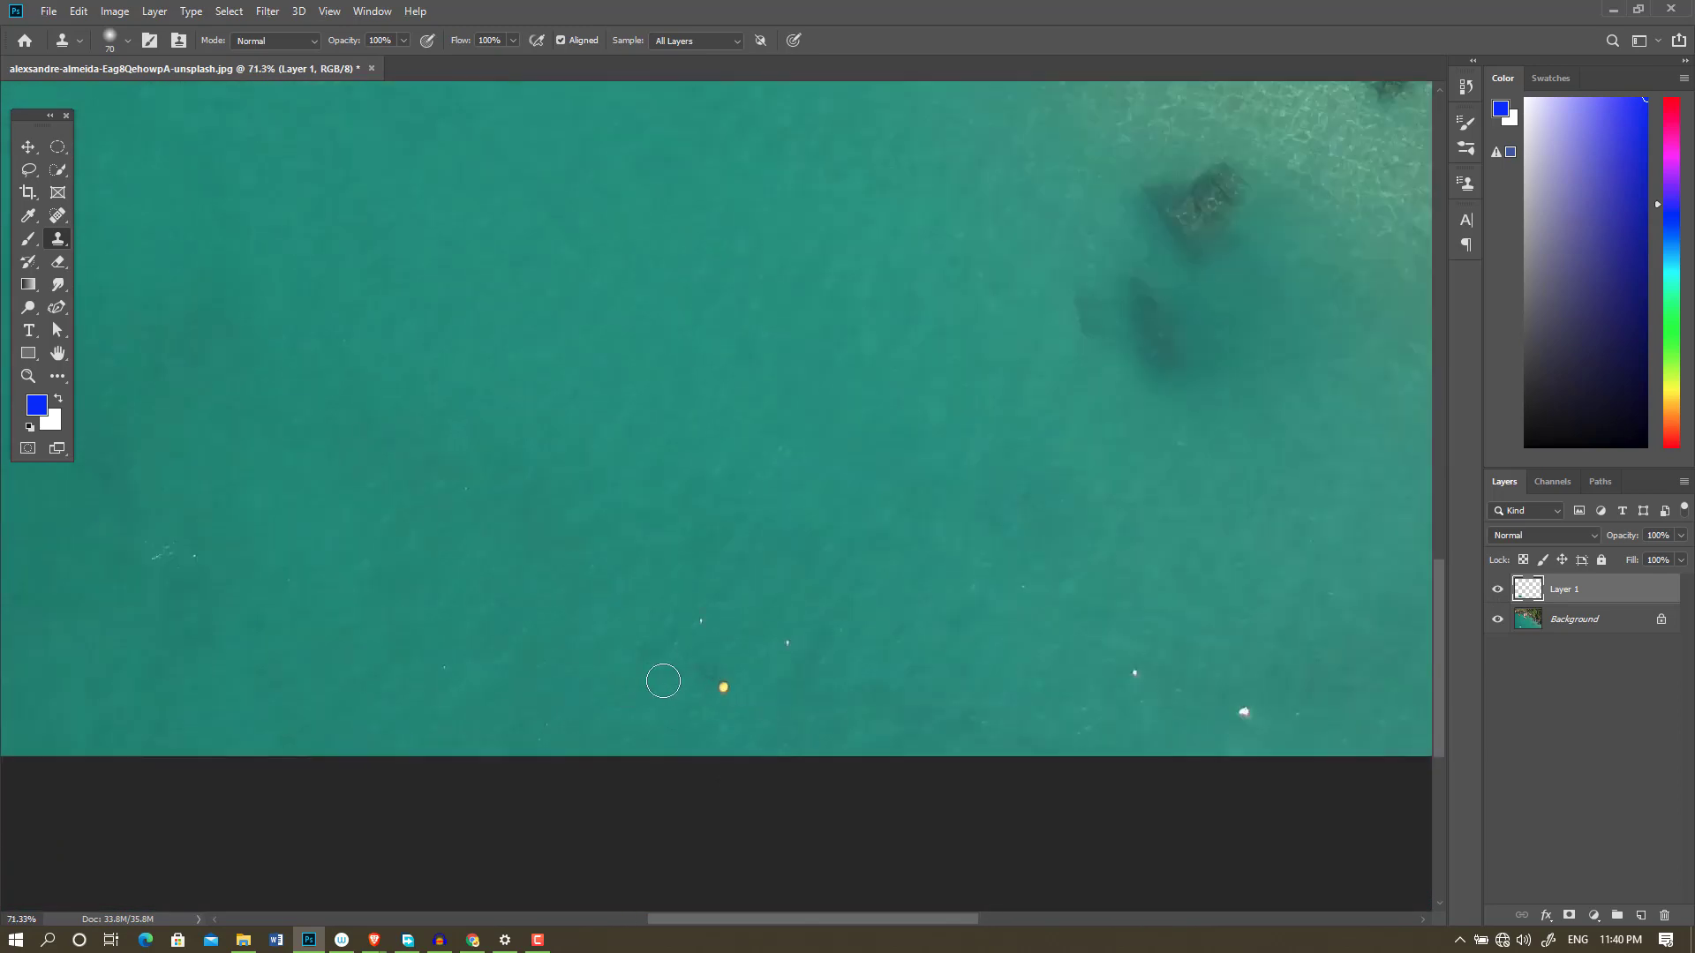
- Clone nearby water over the yellow buoy and the white speck, undoing one stray stamp
left_click(638, 679, "alt")
left_click(723, 686)
left_click(696, 618, "alt")
left_click(826, 489)
key("ctrl+z")
left_click(702, 621)
scroll(500, 497, "down", 3, "alt")
scroll(257, 534, "up", 2)
scroll(99, 423, "up", 2)
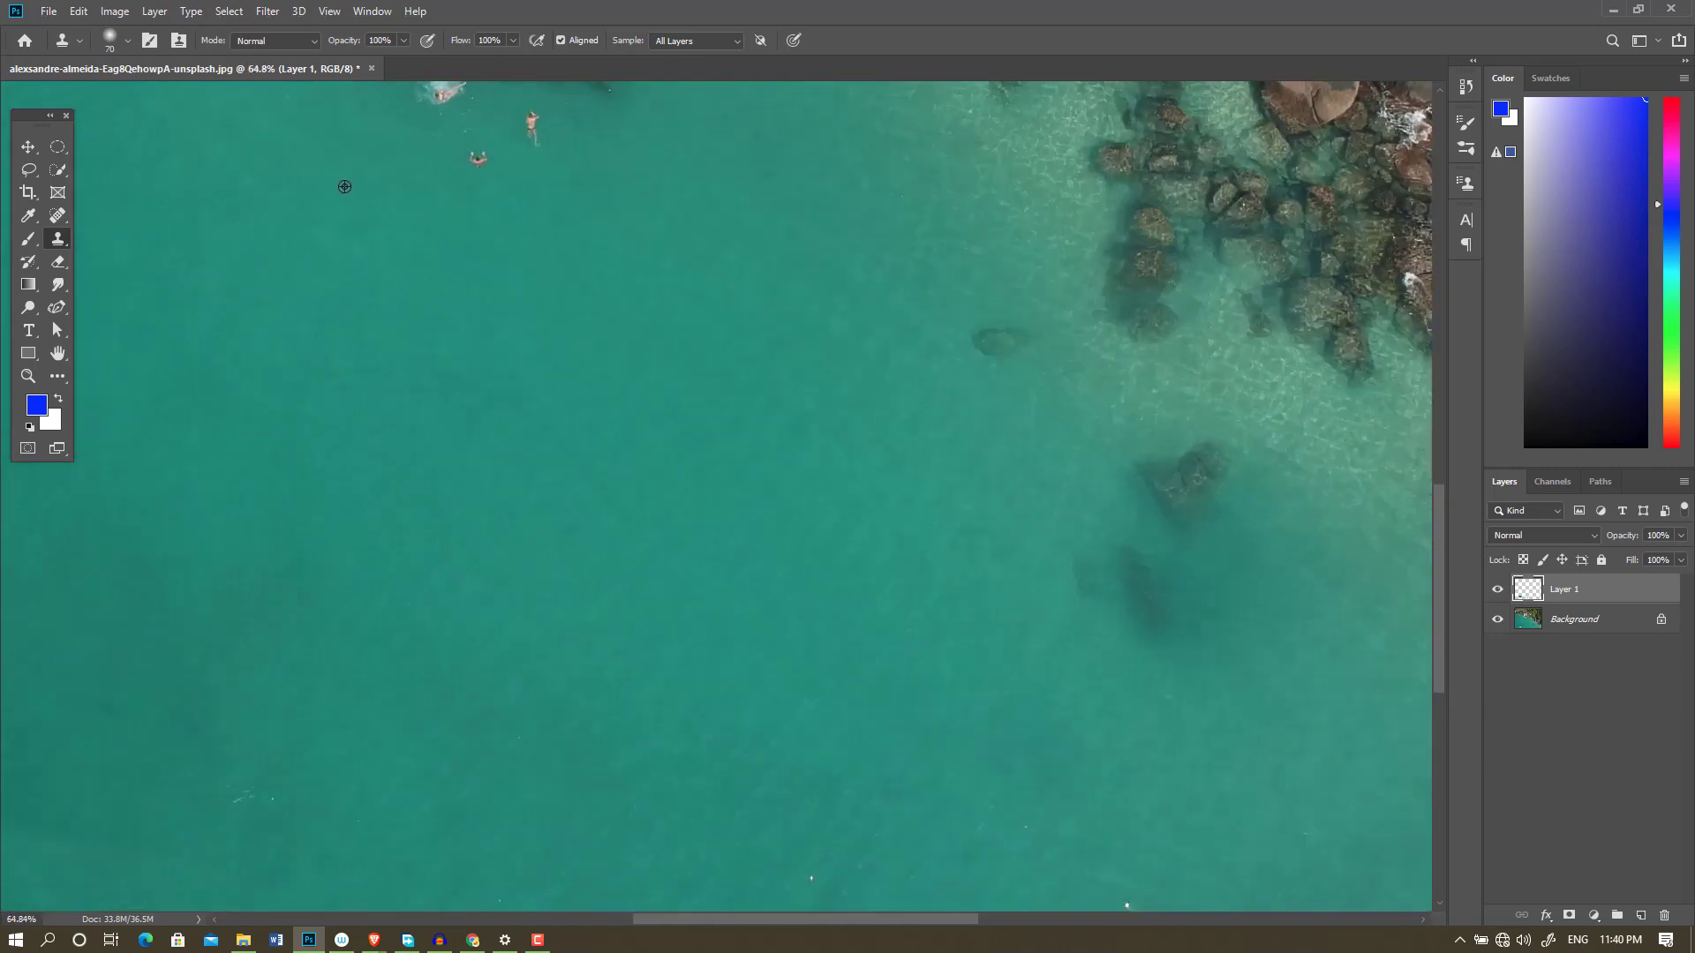
scroll(371, 265, "down", 1, "alt")
scroll(398, 329, "up", 2)
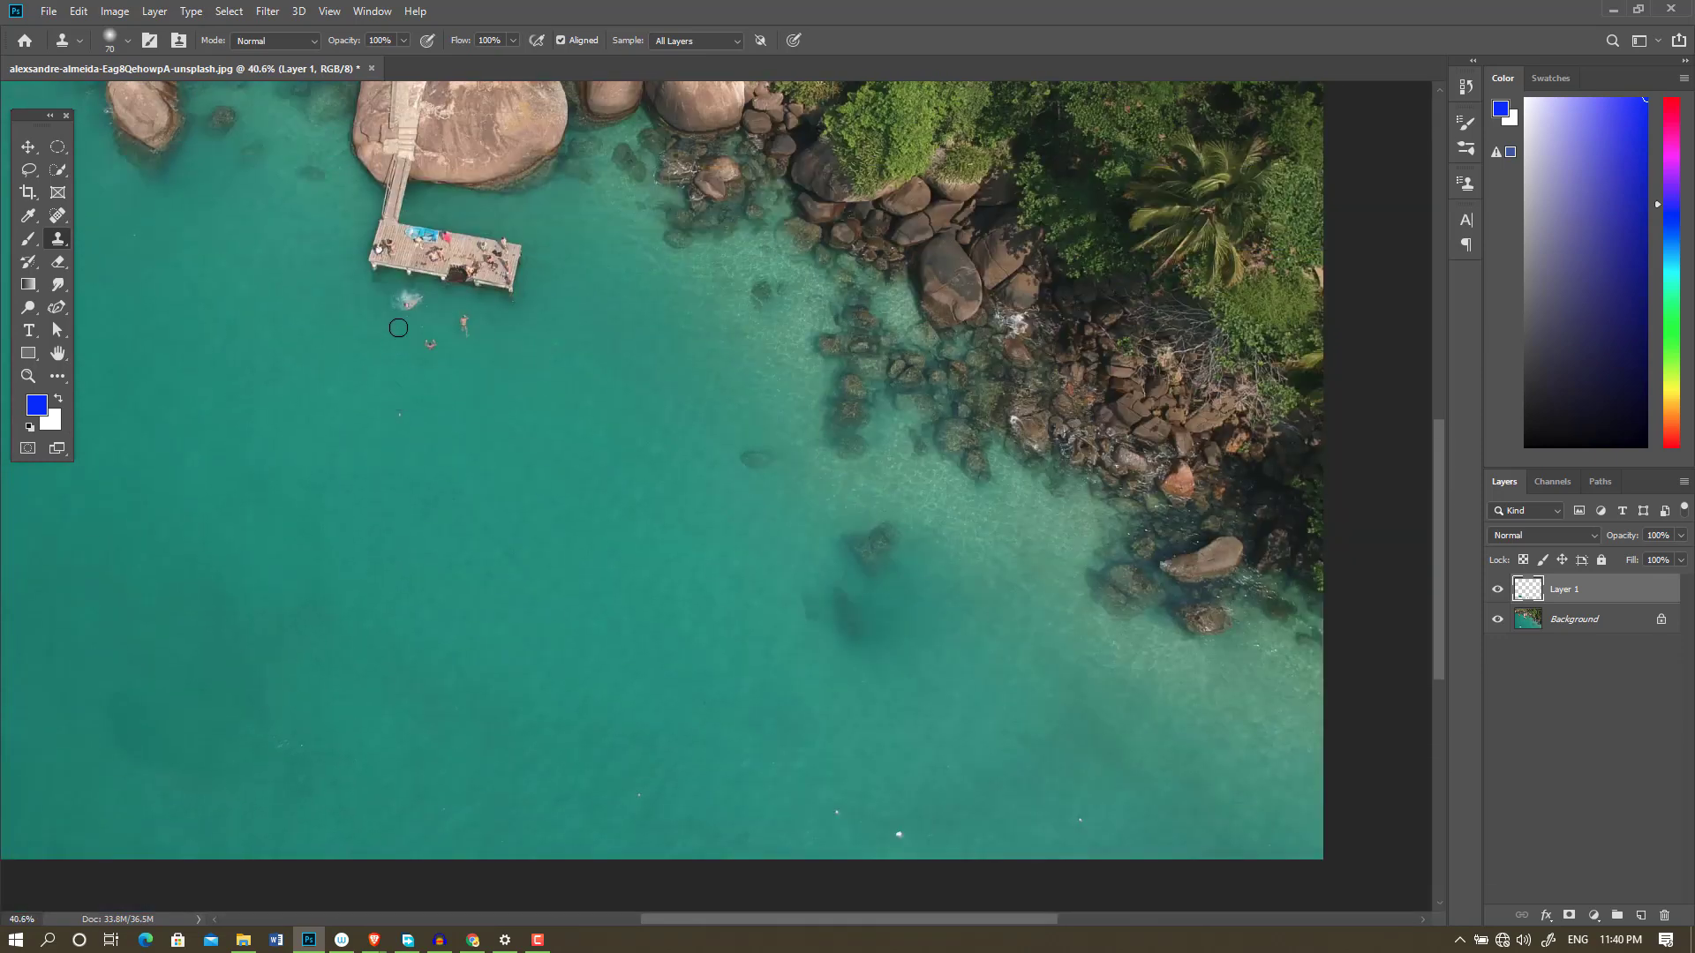
scroll(389, 318, "up", 3, "alt")
- Zoom in, sample clean water, and paint over the swimmers, then undo the last stroke
scroll(380, 309, "up", 3, "alt")
scroll(379, 309, "up", 3, "alt")
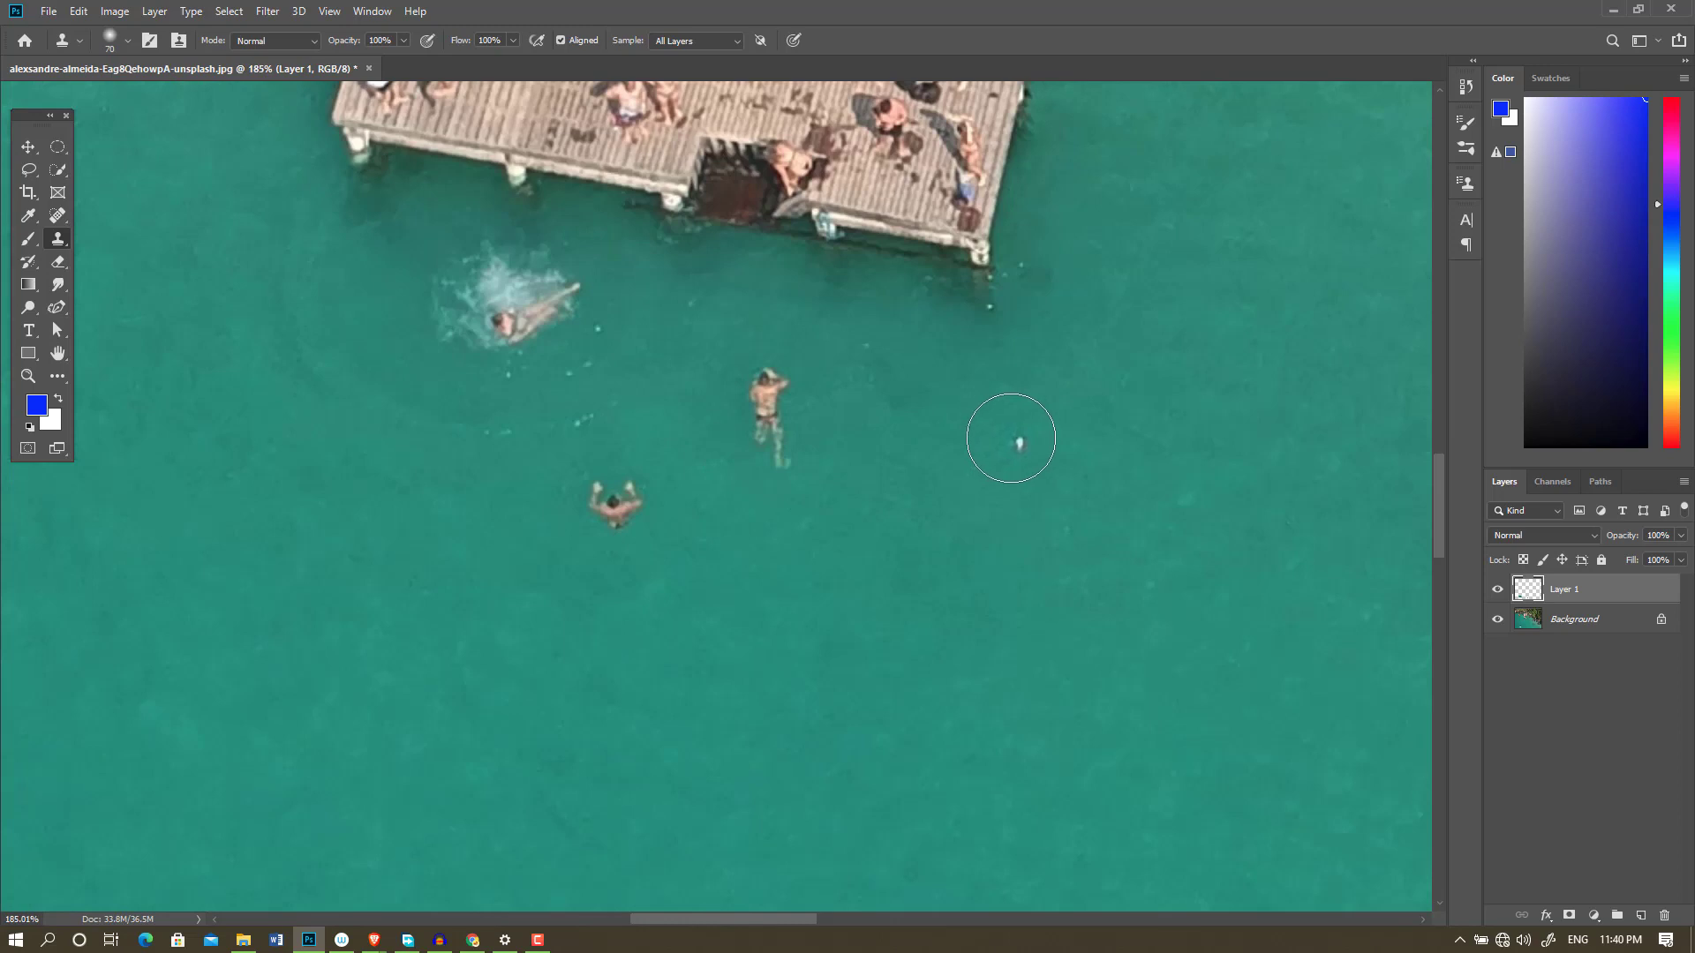
left_click(1011, 438, "alt")
left_click_drag(798, 419, 756, 389)
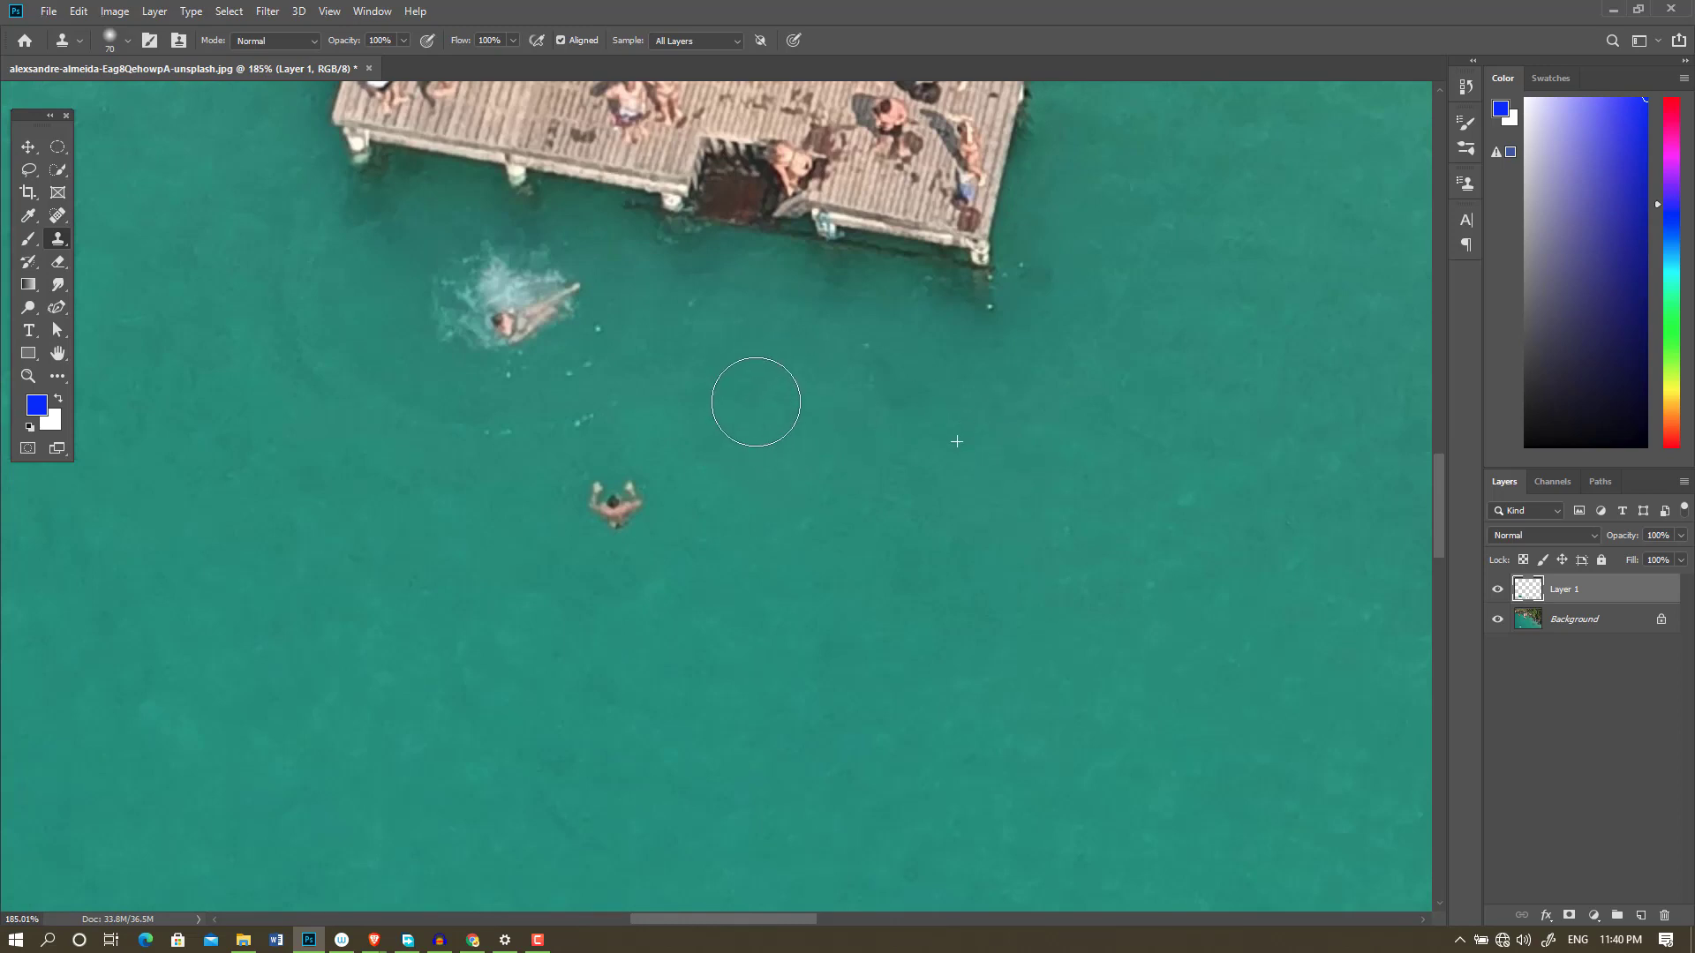
left_click_drag(618, 503, 606, 504)
left_click_drag(503, 368, 560, 341)
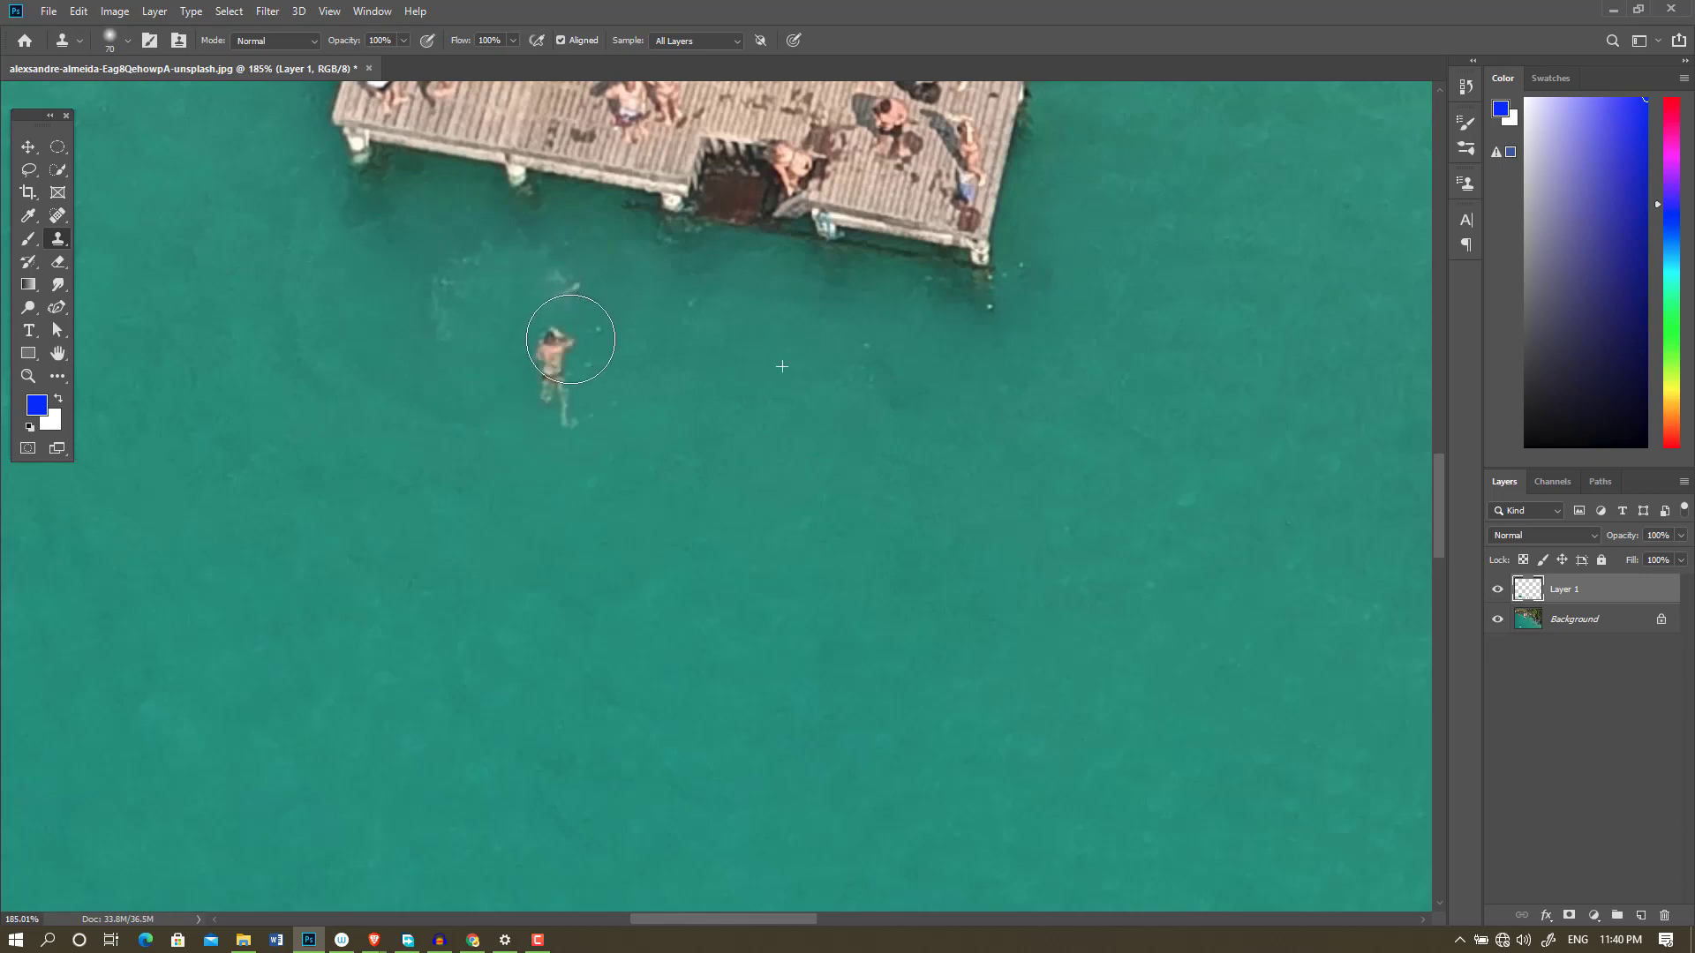
key("ctrl+z")
key("ctrl+z")
key("ctrl+z")
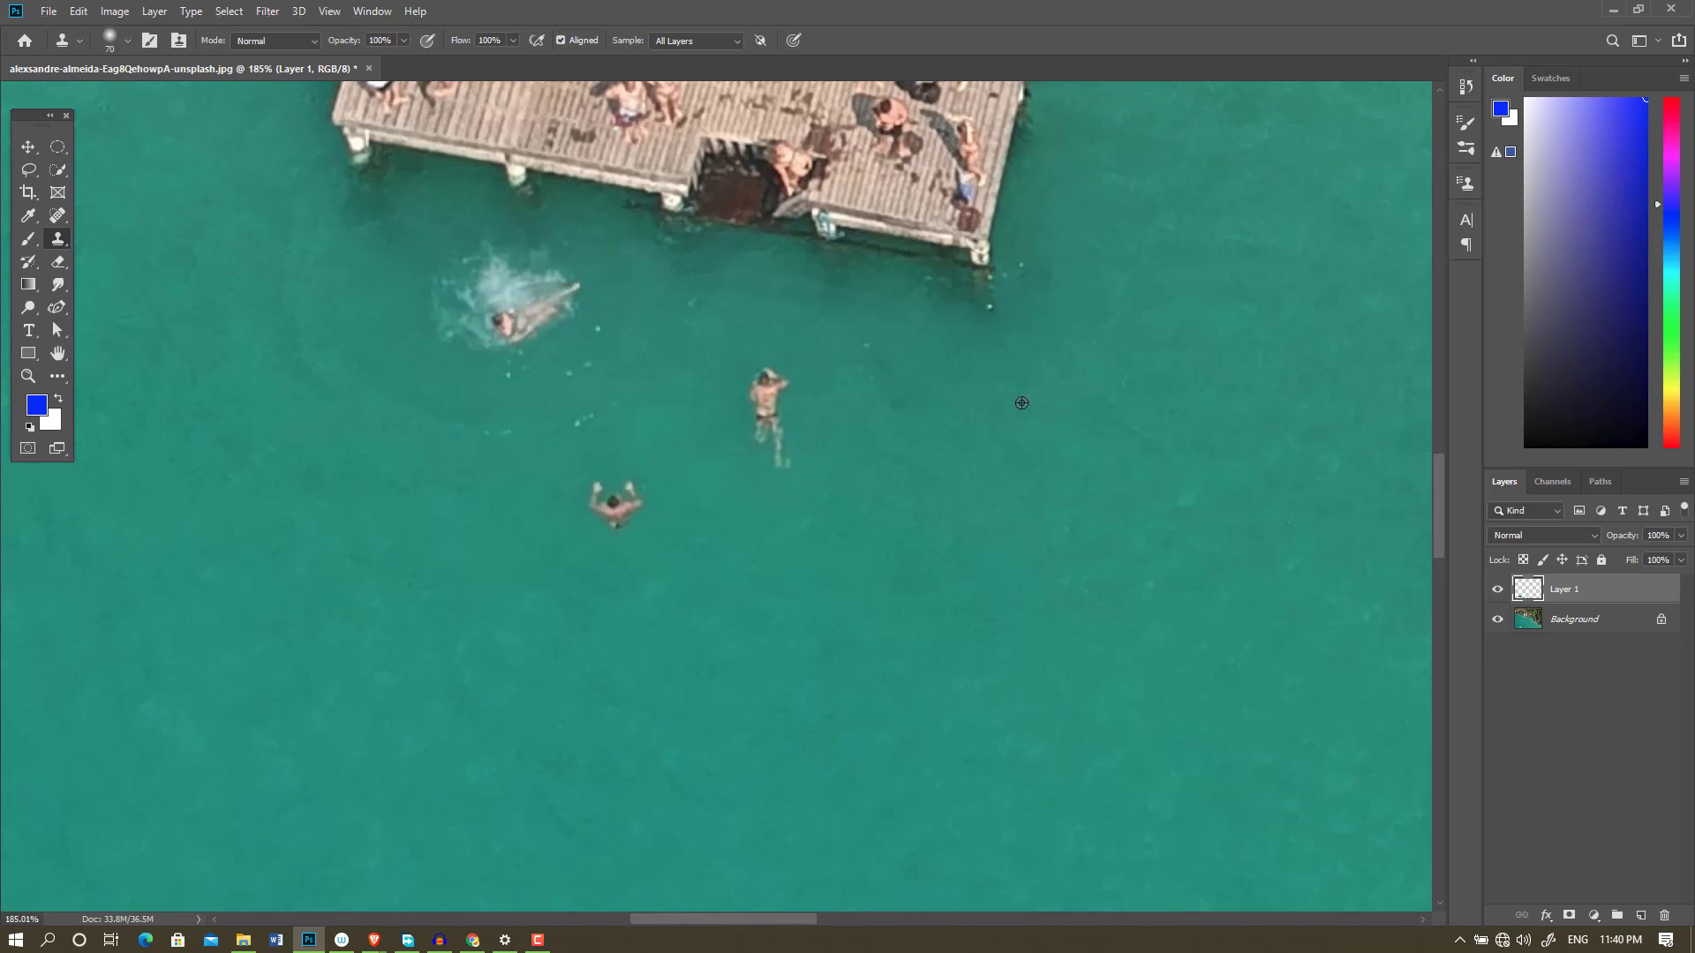
- Repaint water over the central, lower and splashing swimmers from a fresh source
left_click_drag(762, 387, 782, 454)
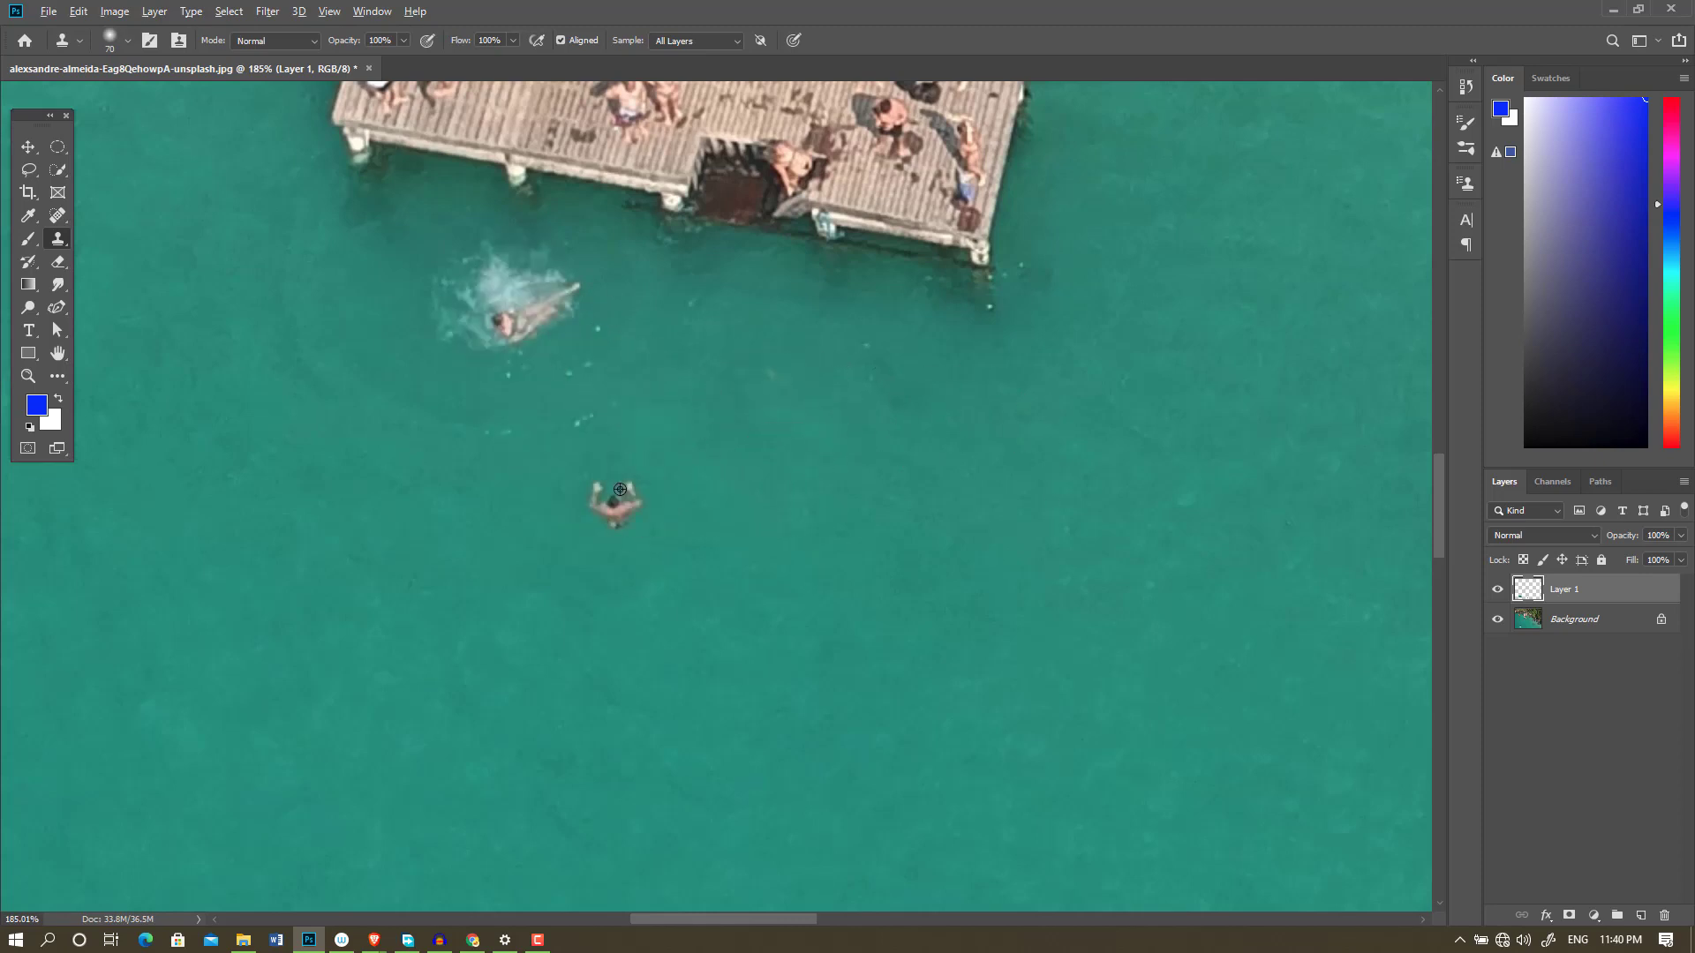
left_click_drag(627, 495, 605, 530)
left_click(450, 527, "alt")
left_click_drag(507, 320, 487, 298)
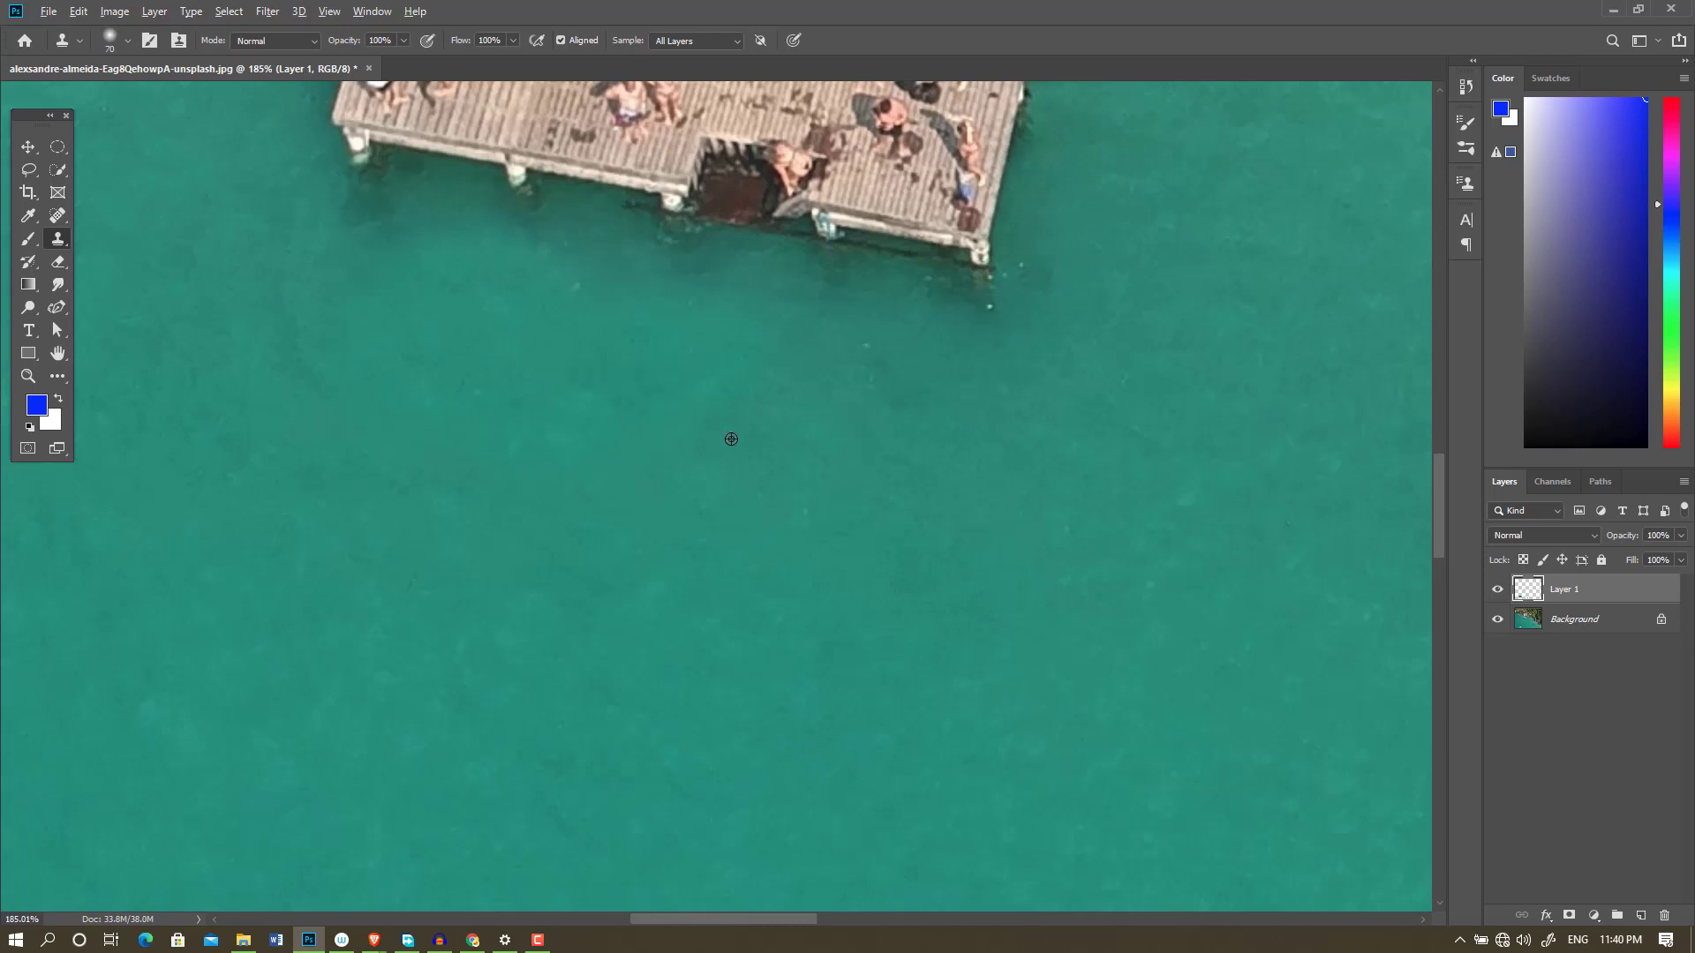
- Zoom out and undo the clone edits, then zoom back in on the boat
scroll(731, 441, "down", 5)
scroll(731, 441, "down", 3)
scroll(532, 702, "down", 1)
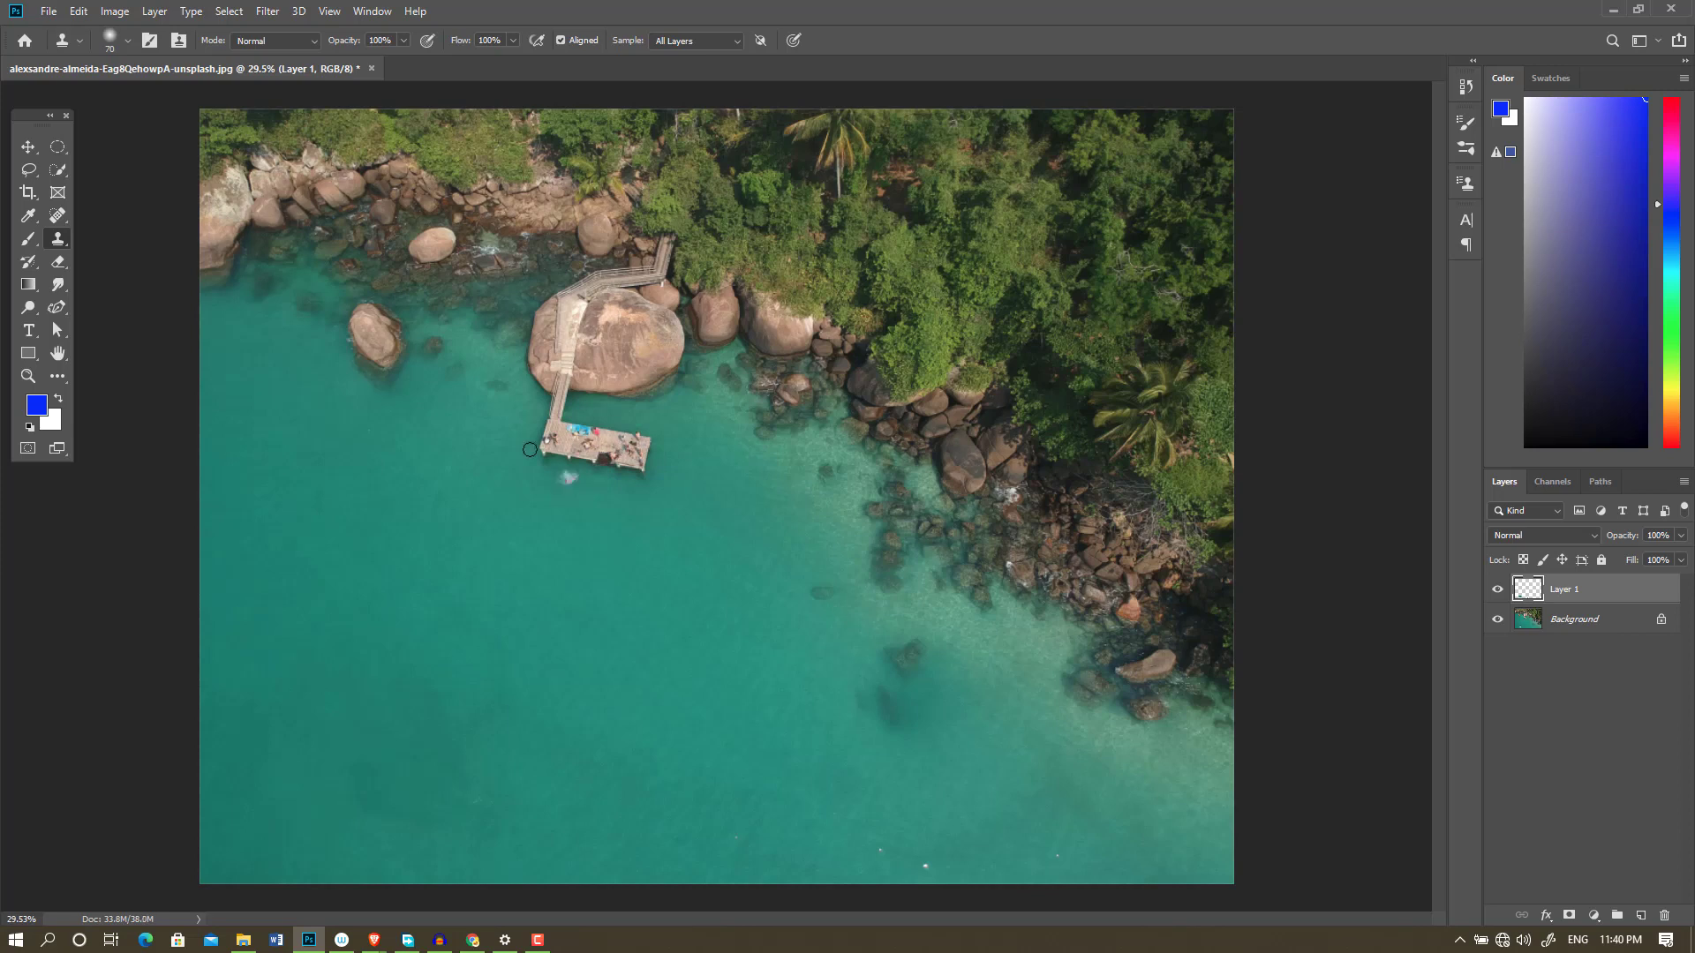
key("ctrl+z")
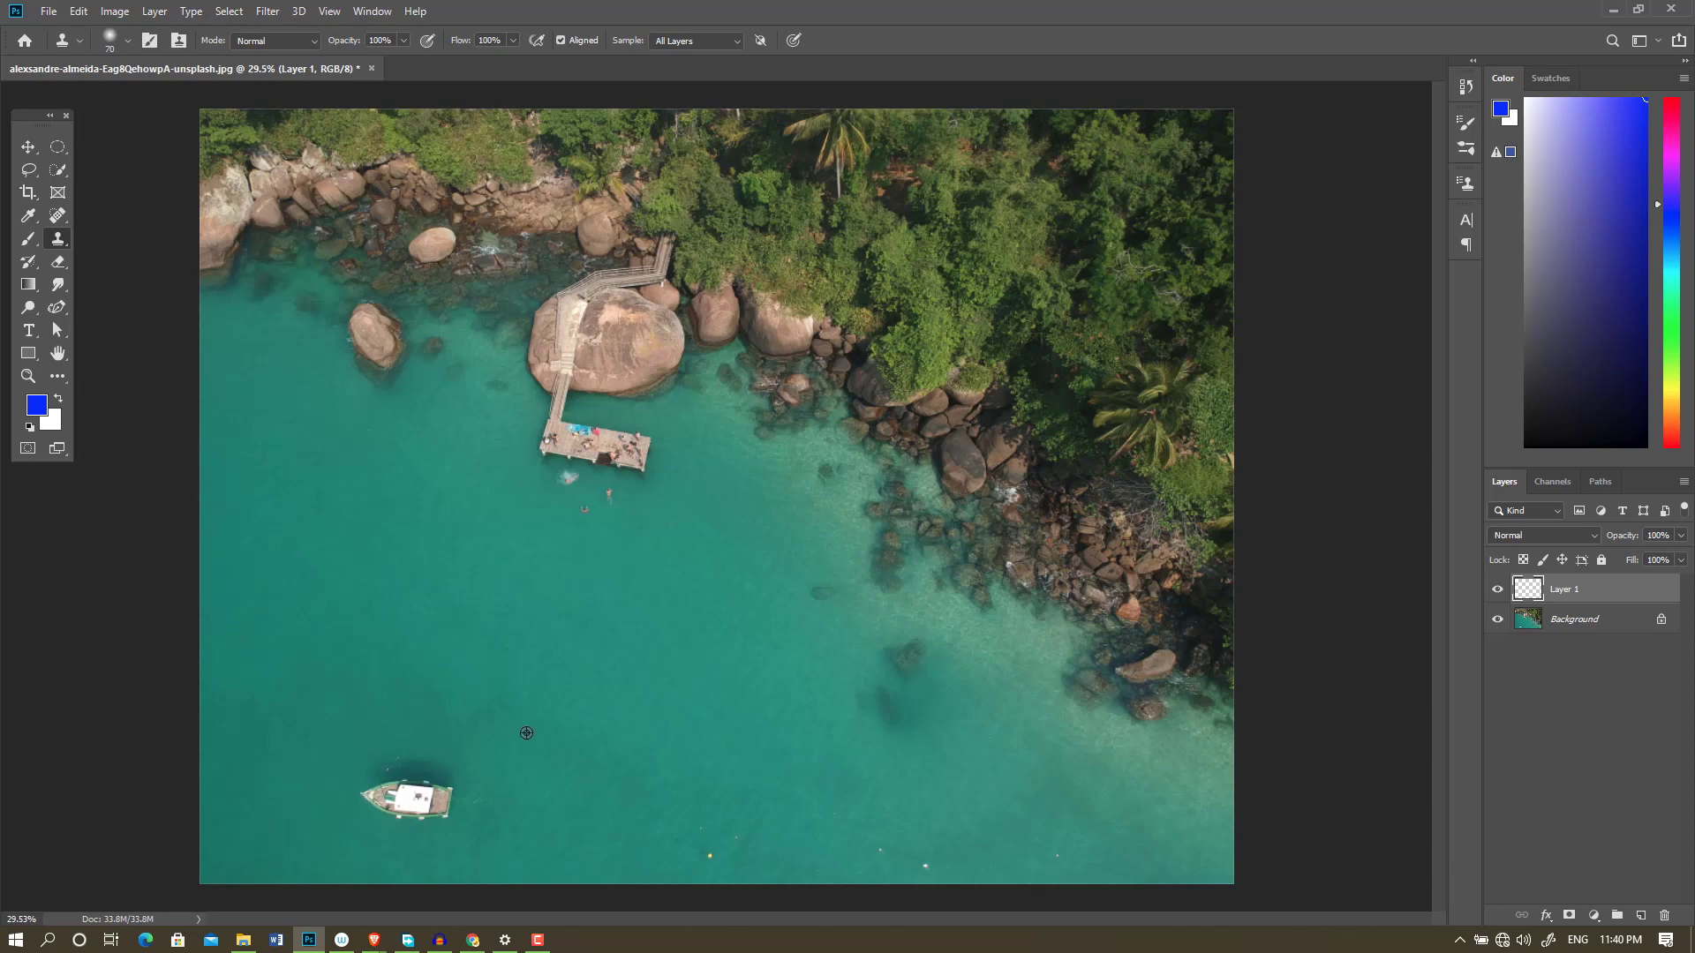
scroll(413, 797, "up", 2, "alt")
scroll(413, 796, "up", 1, "alt")
scroll(280, 806, "down", 2)
scroll(343, 729, "down", 1)
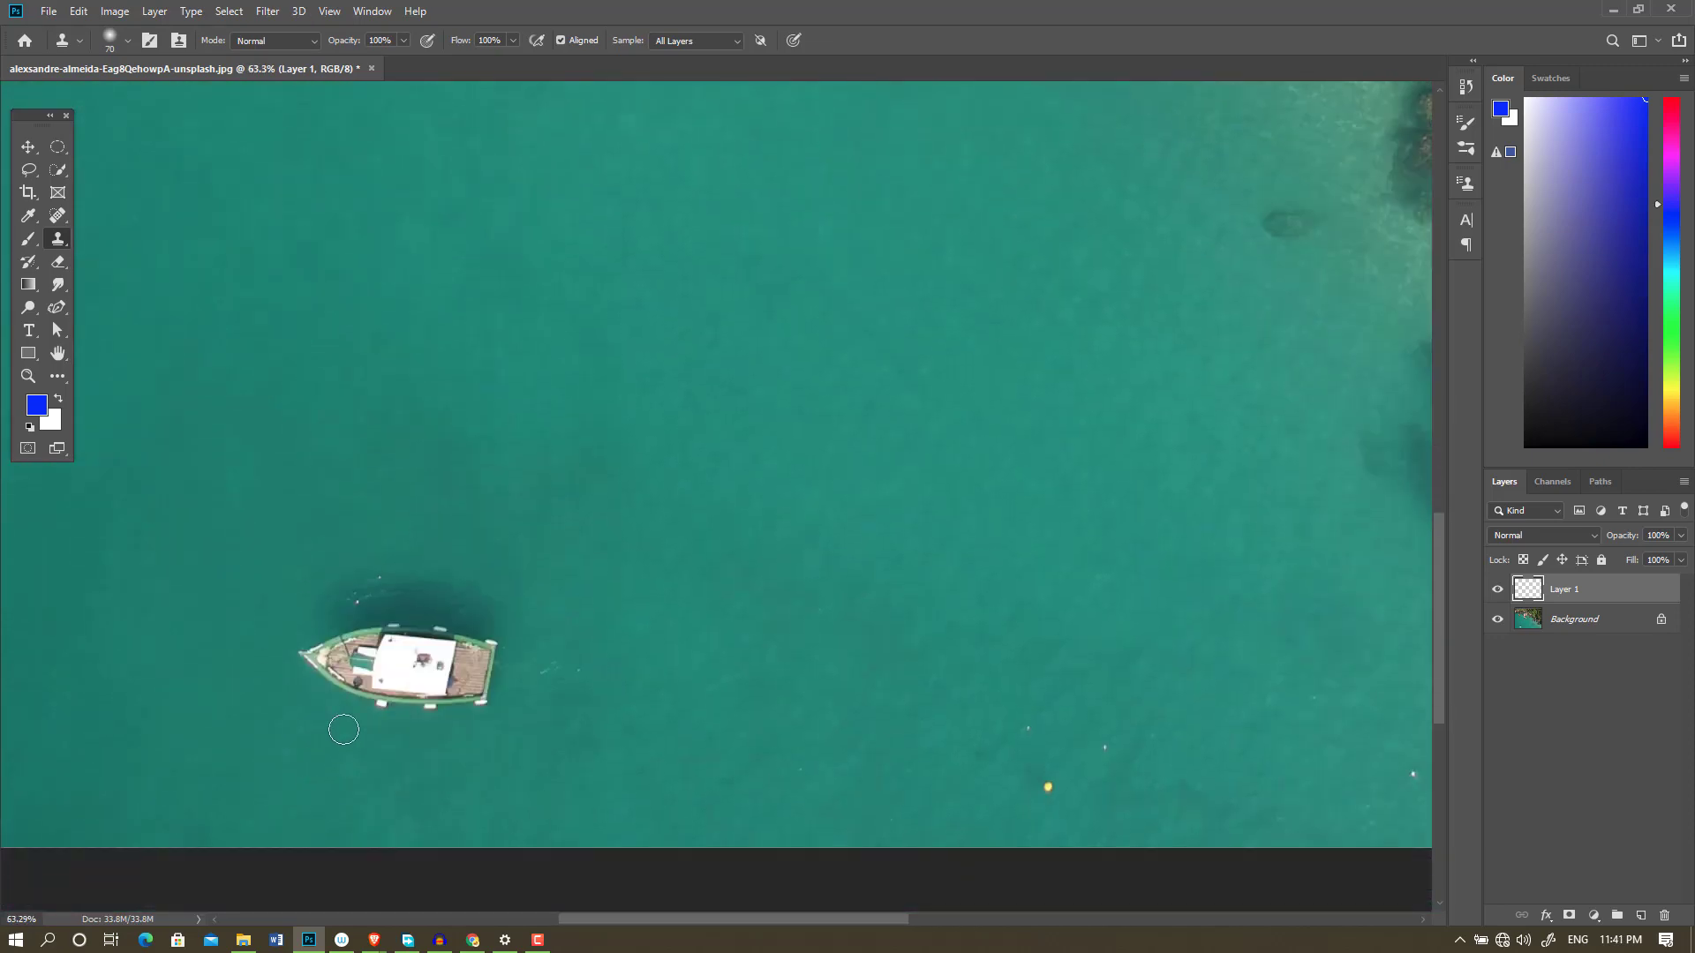
- Sample the boat and paint a copy of it onto the open water above-right
key("alt")
left_click(402, 671, "alt")
mouse_move(940, 525)
left_mouse_down()
mouse_move(998, 512)
mouse_move(934, 451)
mouse_move(812, 468)
mouse_move(861, 453)
mouse_move(824, 438)
mouse_move(988, 450)
mouse_move(1098, 522)
mouse_move(1063, 495)
mouse_move(952, 574)
mouse_move(849, 584)
mouse_move(1042, 512)
mouse_move(1047, 468)
mouse_move(994, 441)
left_mouse_up()
scroll(918, 574, "down", 3)
scroll(838, 585, "down", 1)
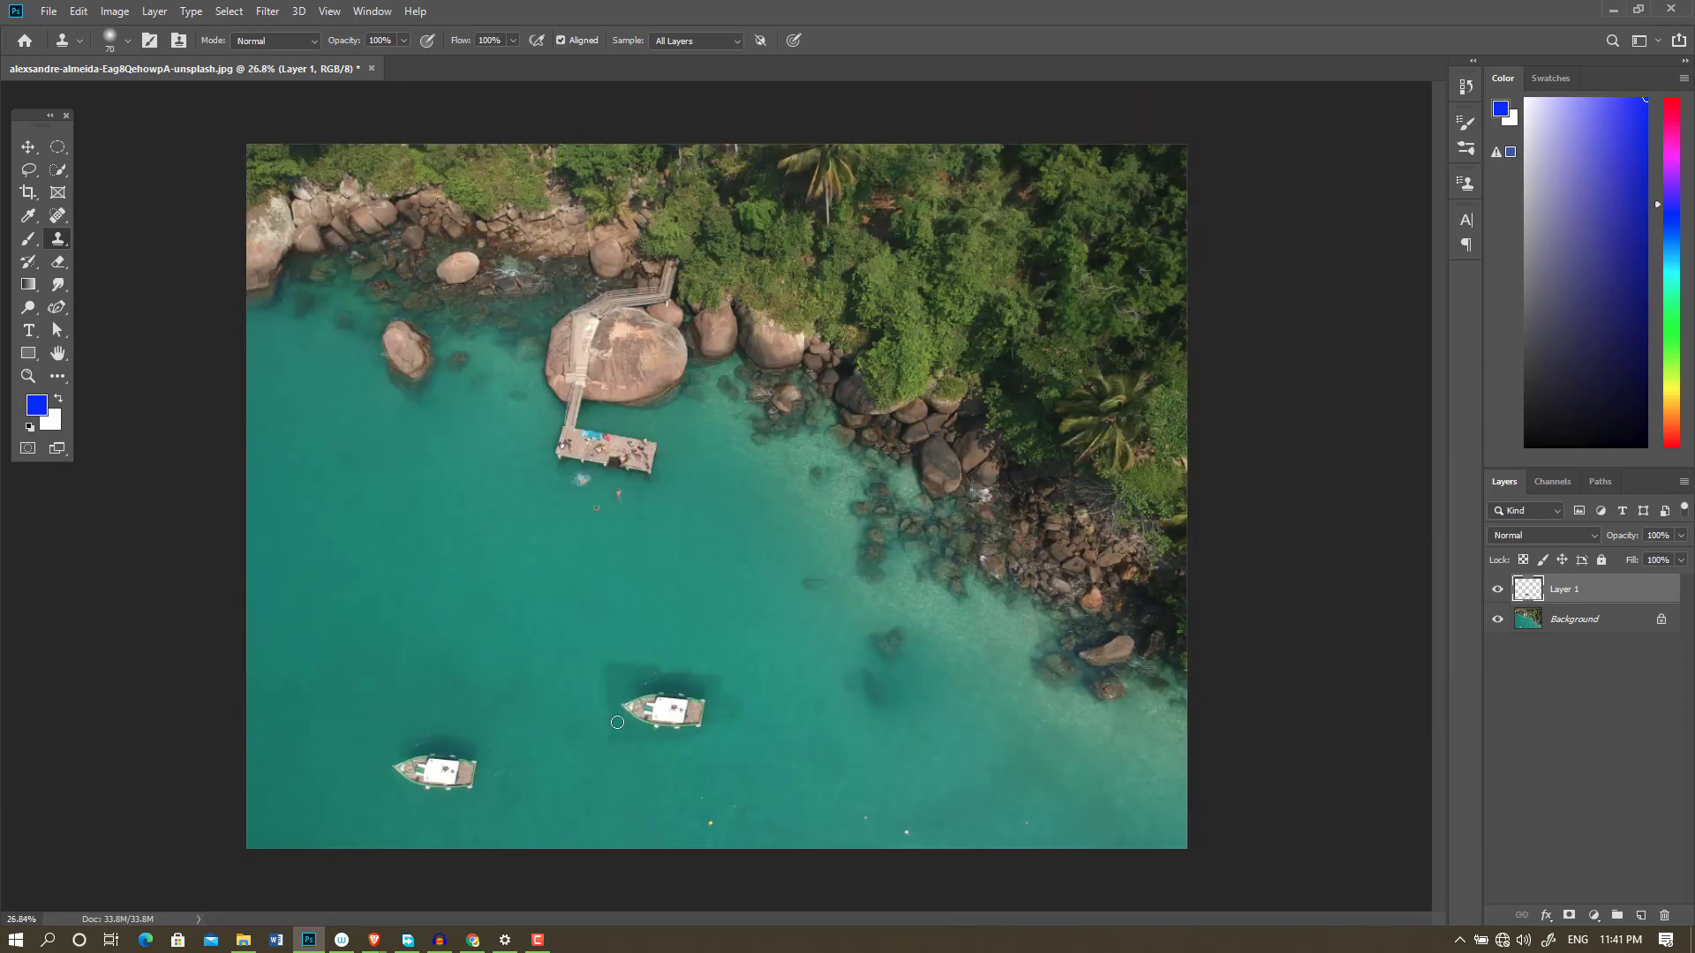
- Hide the Background layer, zoom in on the cloned boat patch, and select the Eraser tool
left_click(1499, 622)
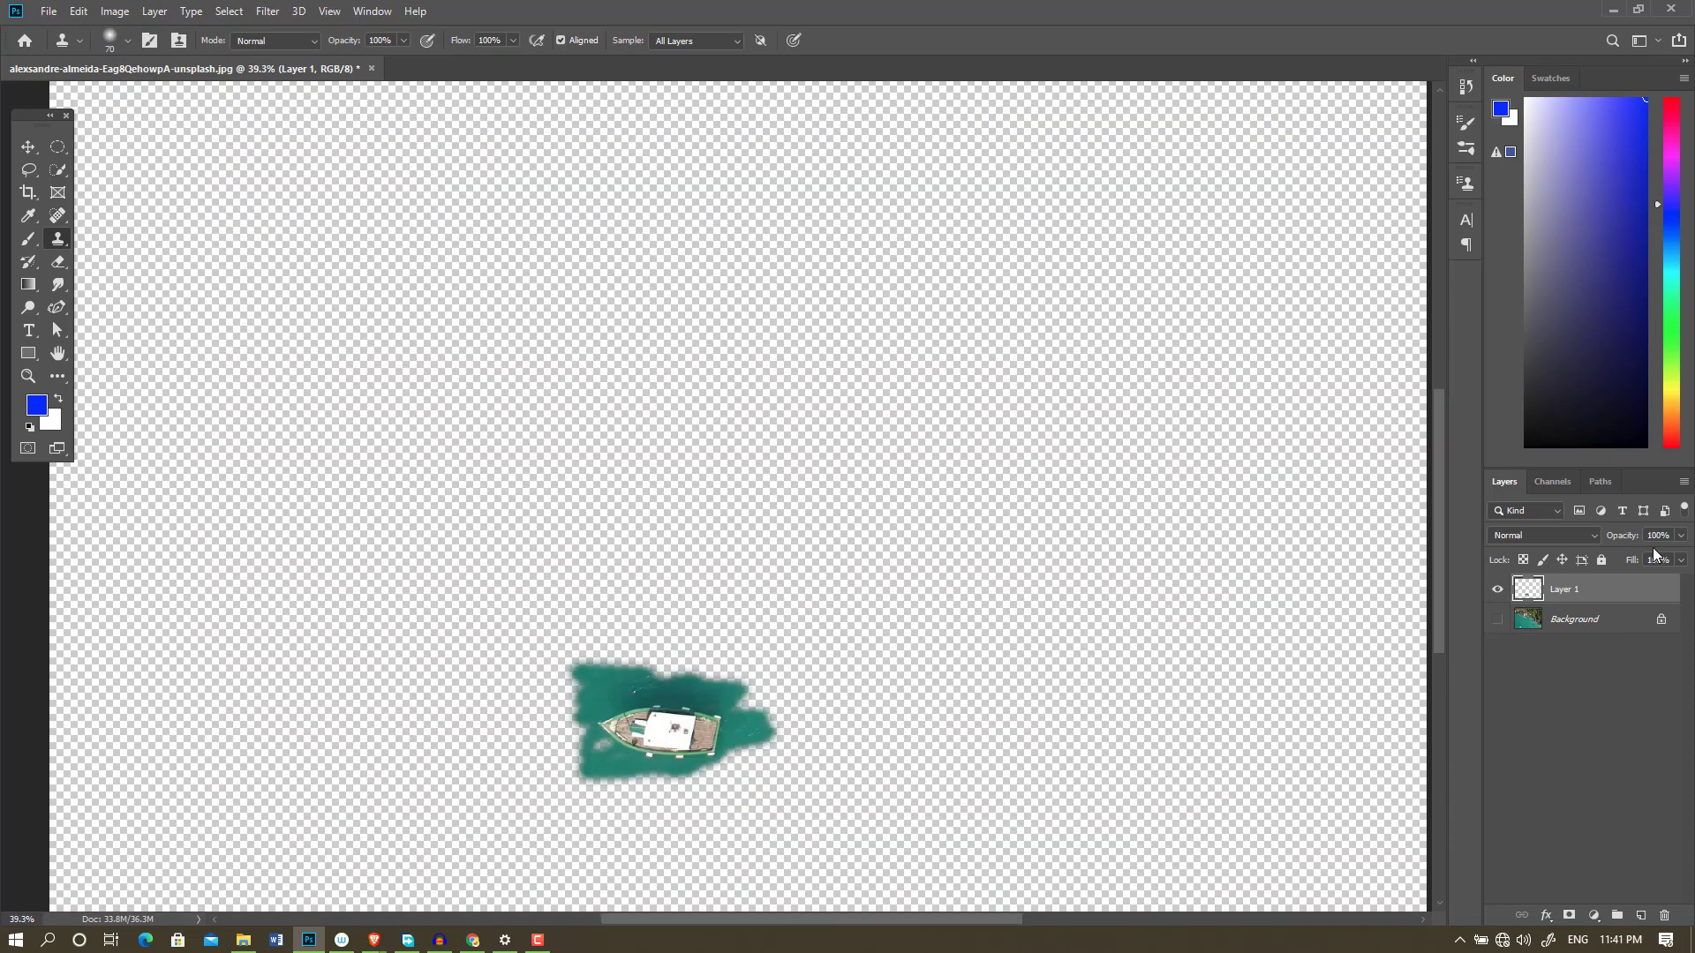
scroll(556, 678, "down", 1)
scroll(548, 676, "up", 2)
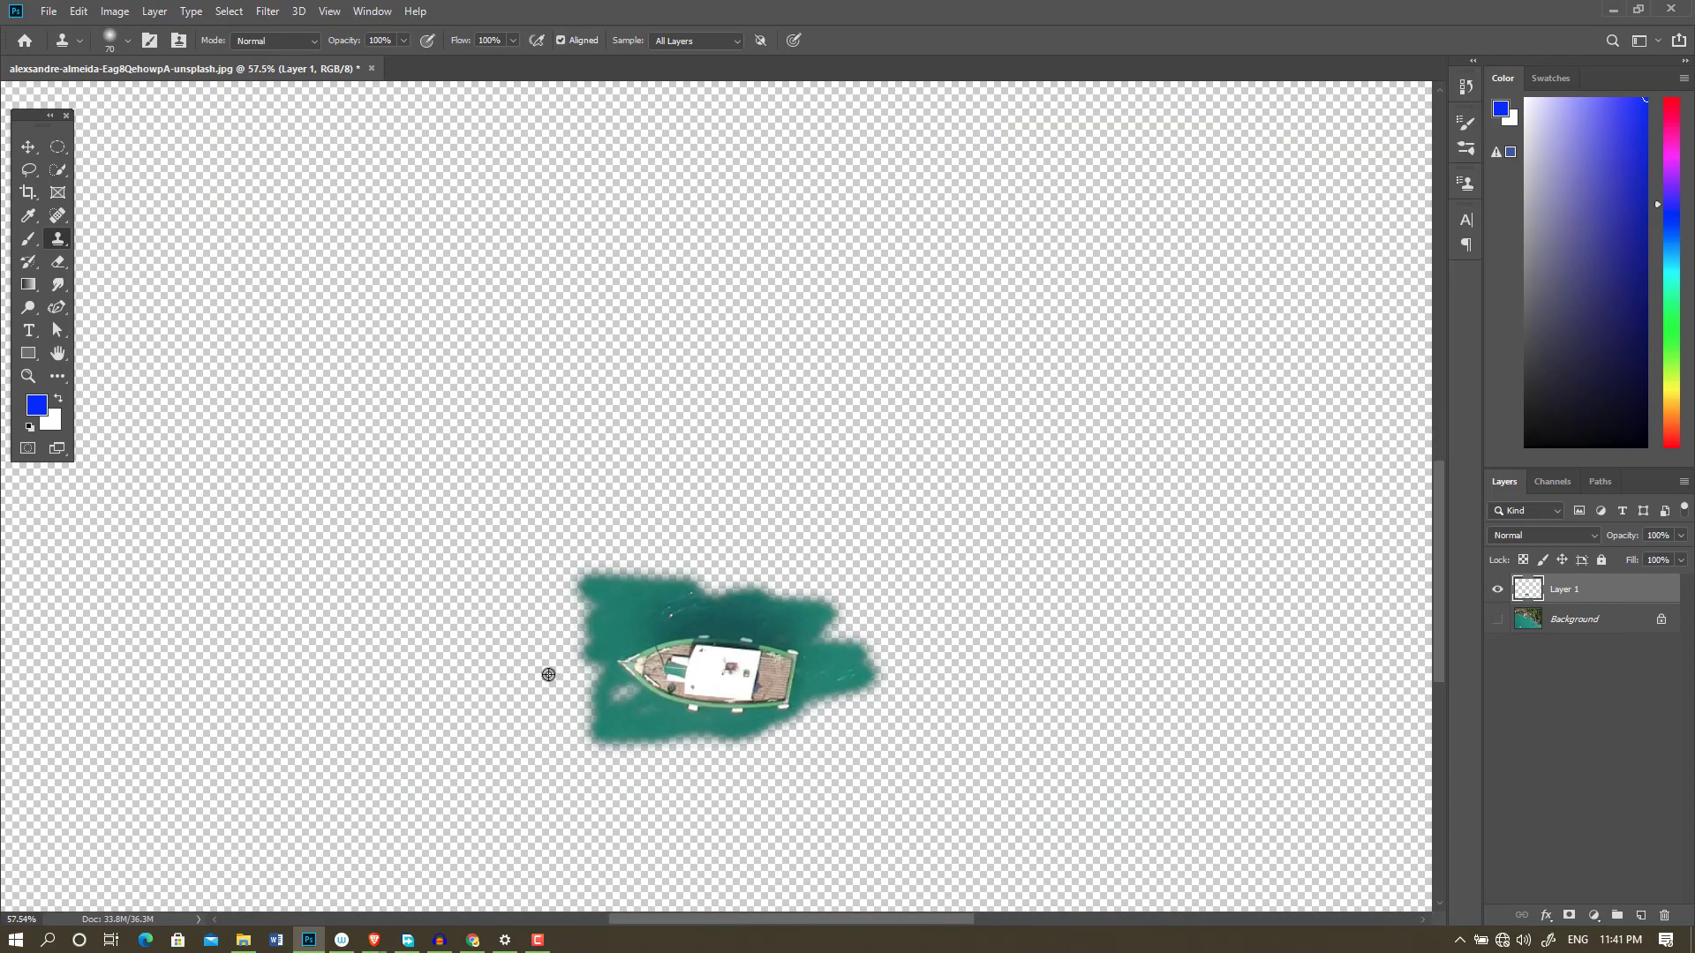
scroll(544, 674, "up", 2)
scroll(664, 675, "up", 1)
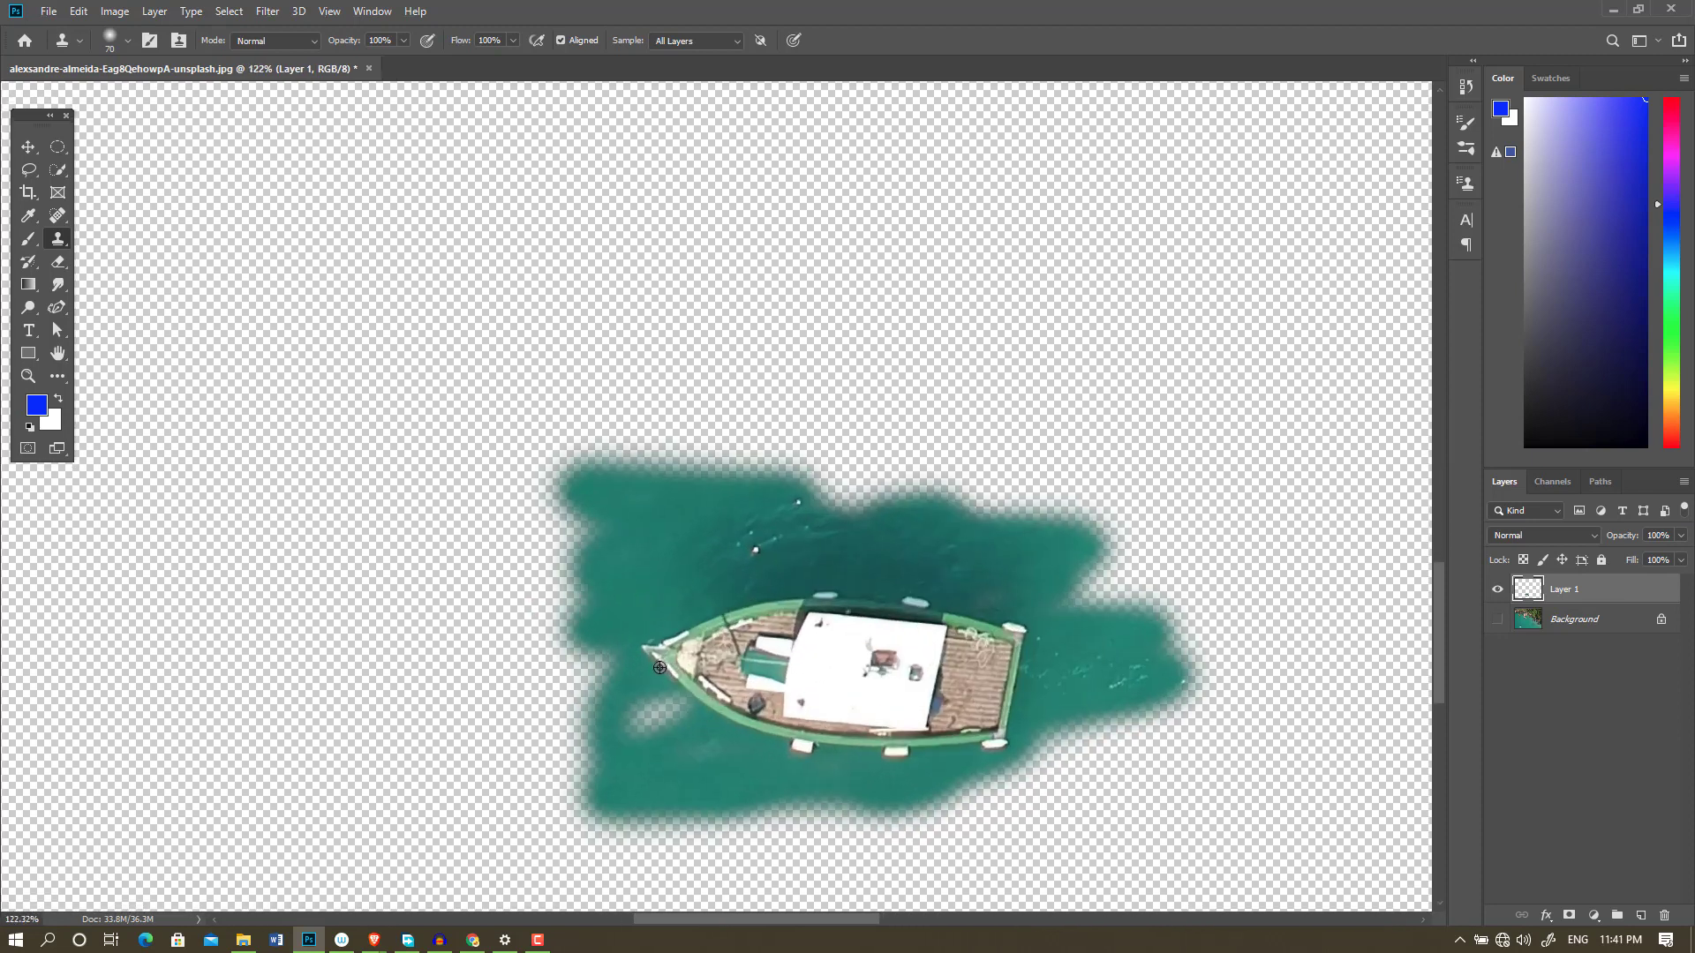
scroll(665, 676, "up", 1)
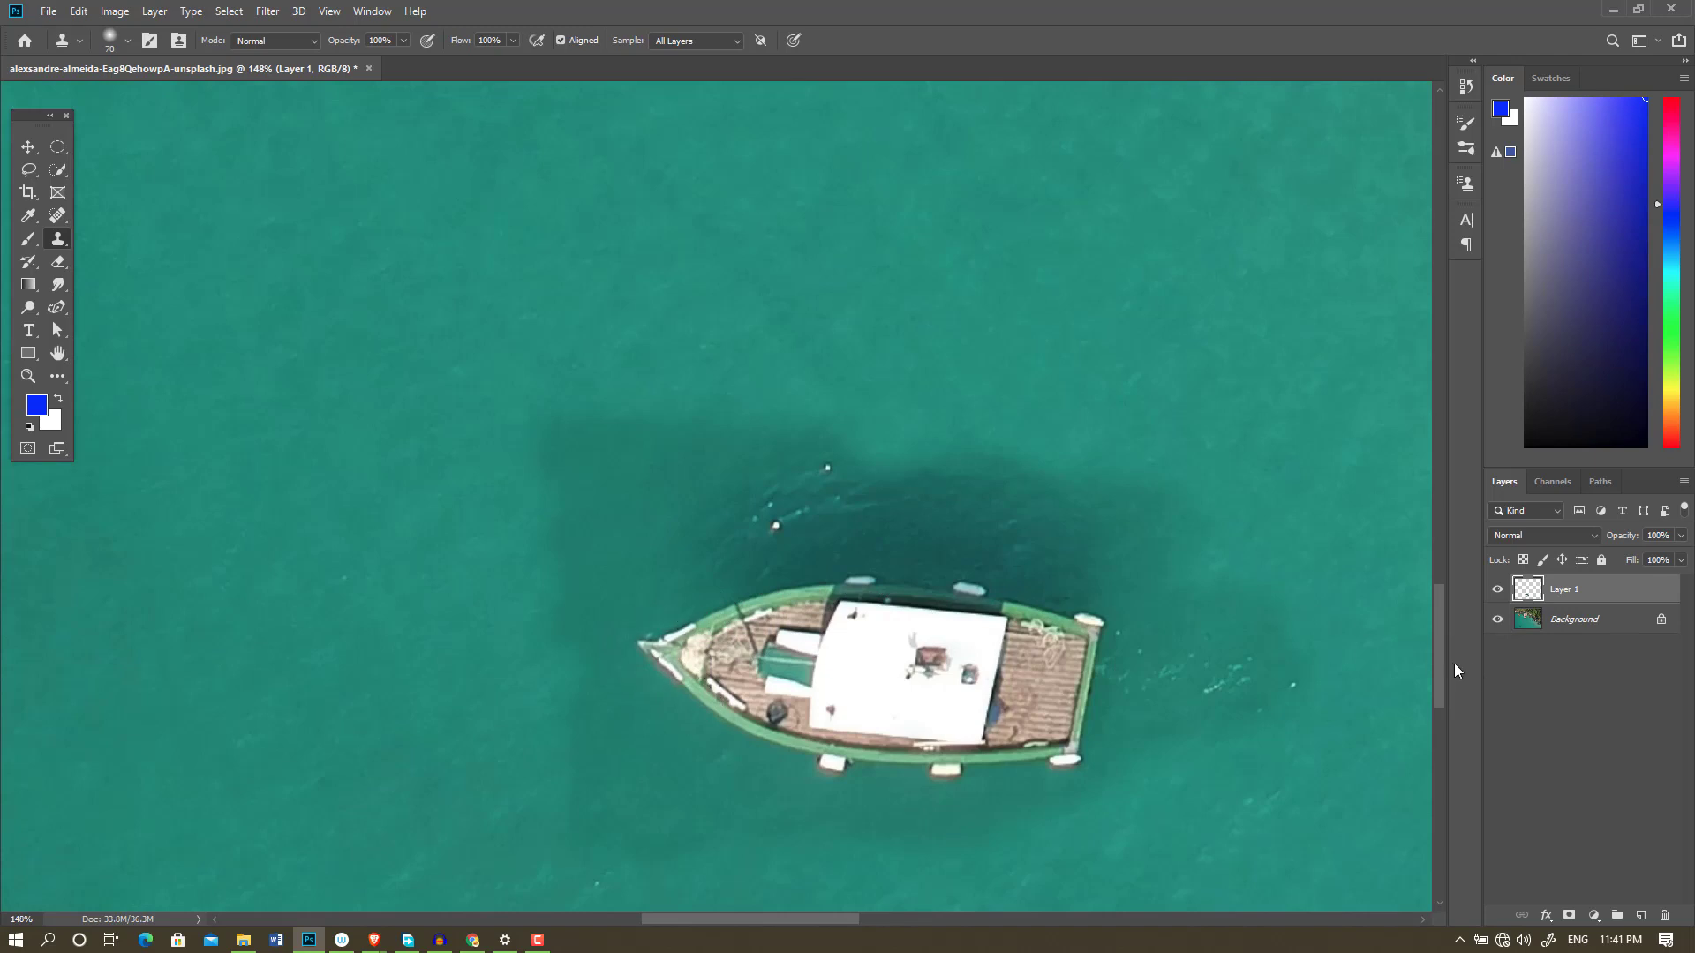
left_click(1498, 619)
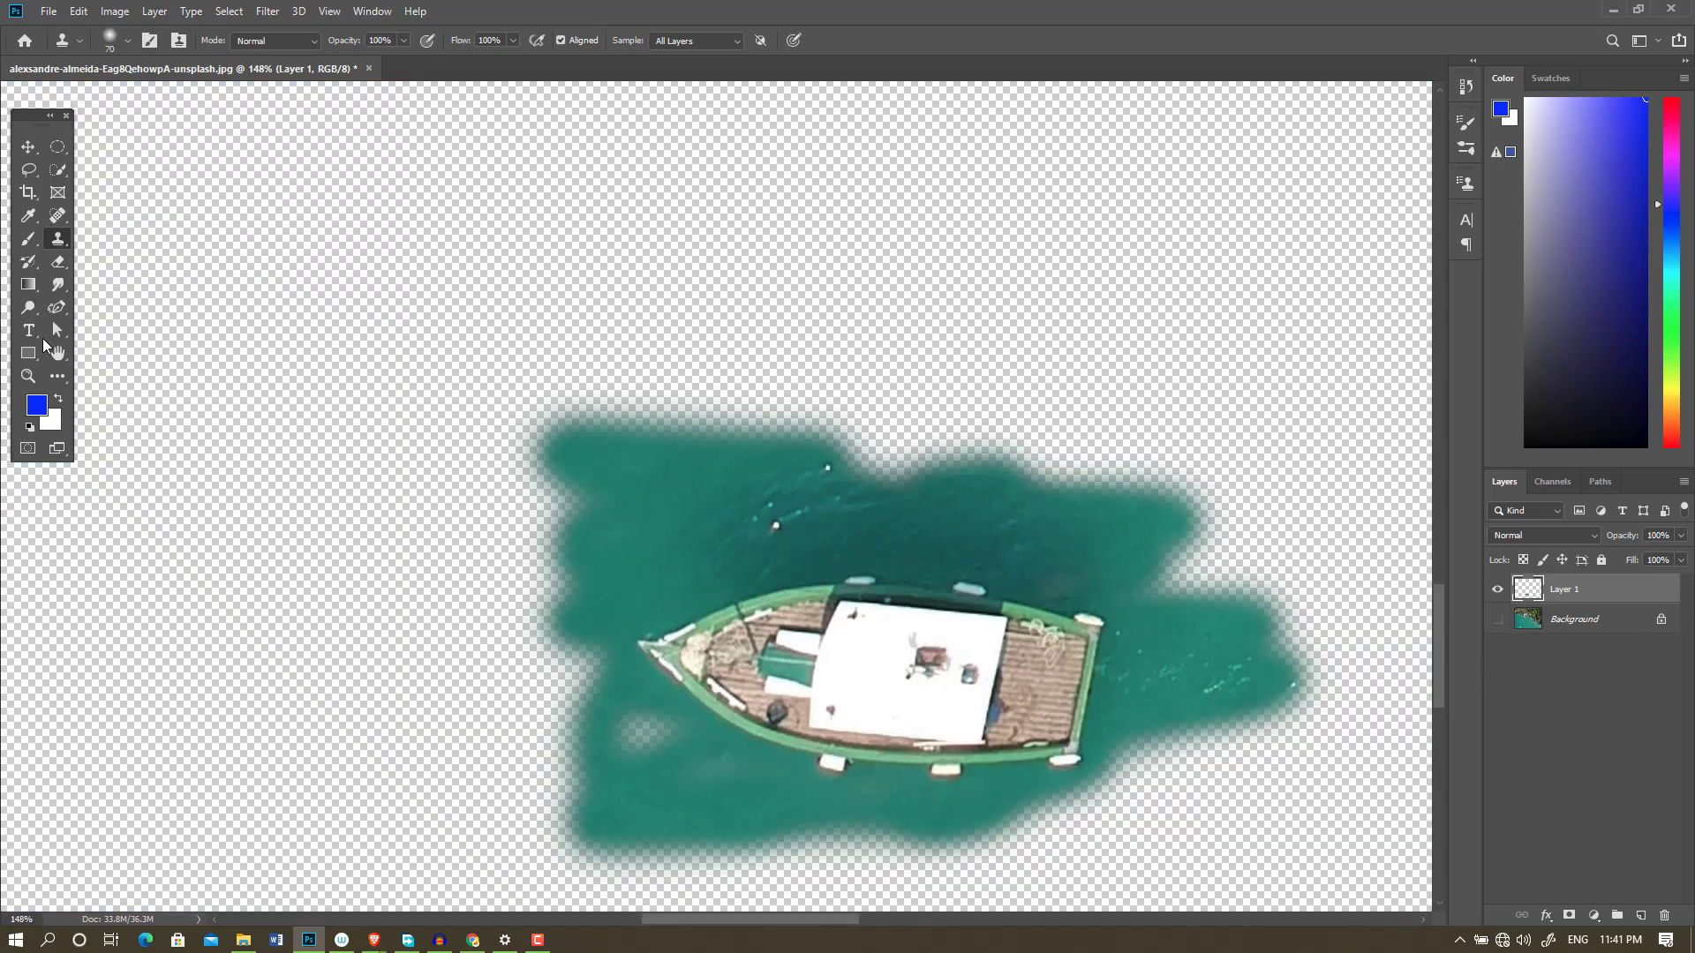
left_click(57, 263)
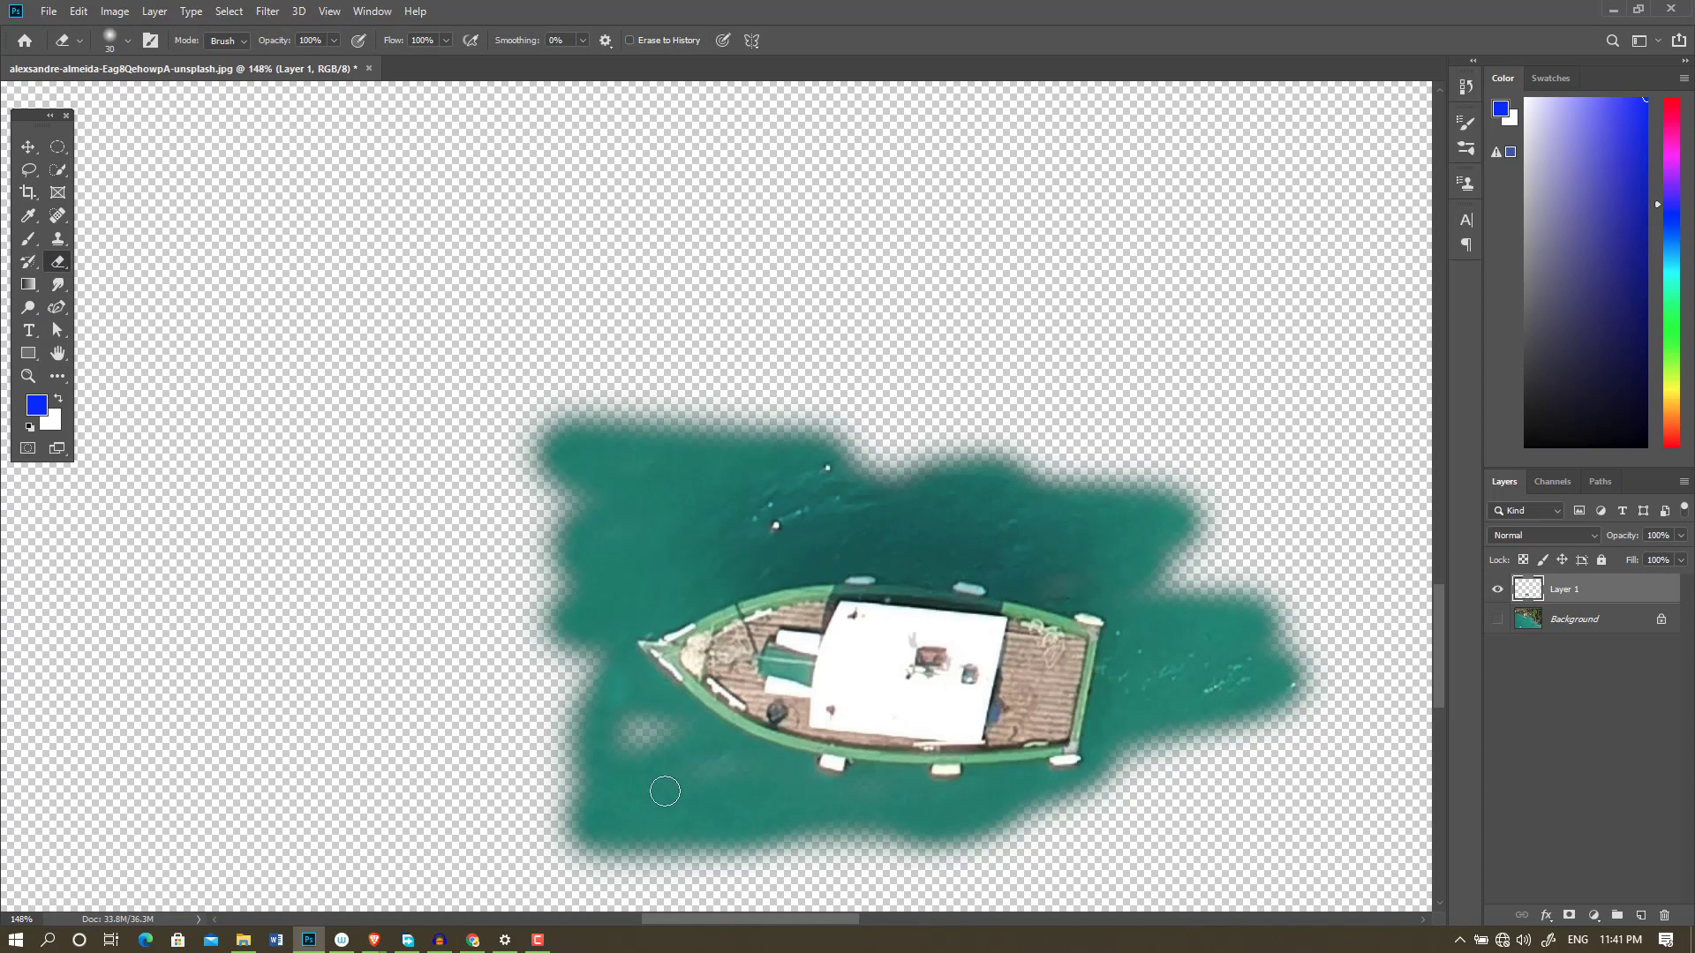
- Erase extra water around the copied boat on Layer 1 and show the Background again
key("ctrl+z")
left_click_drag(622, 746, 720, 777)
mouse_move(574, 720)
left_mouse_down()
mouse_move(706, 830)
mouse_move(574, 733)
mouse_move(618, 869)
mouse_move(695, 824)
mouse_move(957, 874)
mouse_move(993, 830)
mouse_move(728, 800)
mouse_move(918, 847)
mouse_move(940, 870)
mouse_move(847, 832)
mouse_move(697, 848)
mouse_move(556, 799)
mouse_move(577, 674)
mouse_move(680, 499)
mouse_move(847, 446)
mouse_move(636, 441)
mouse_move(541, 489)
mouse_move(600, 530)
mouse_move(587, 600)
mouse_move(631, 742)
mouse_move(750, 794)
mouse_move(1070, 819)
mouse_move(1165, 711)
mouse_move(1251, 690)
mouse_move(1174, 742)
mouse_move(1271, 636)
mouse_move(1296, 684)
left_mouse_up()
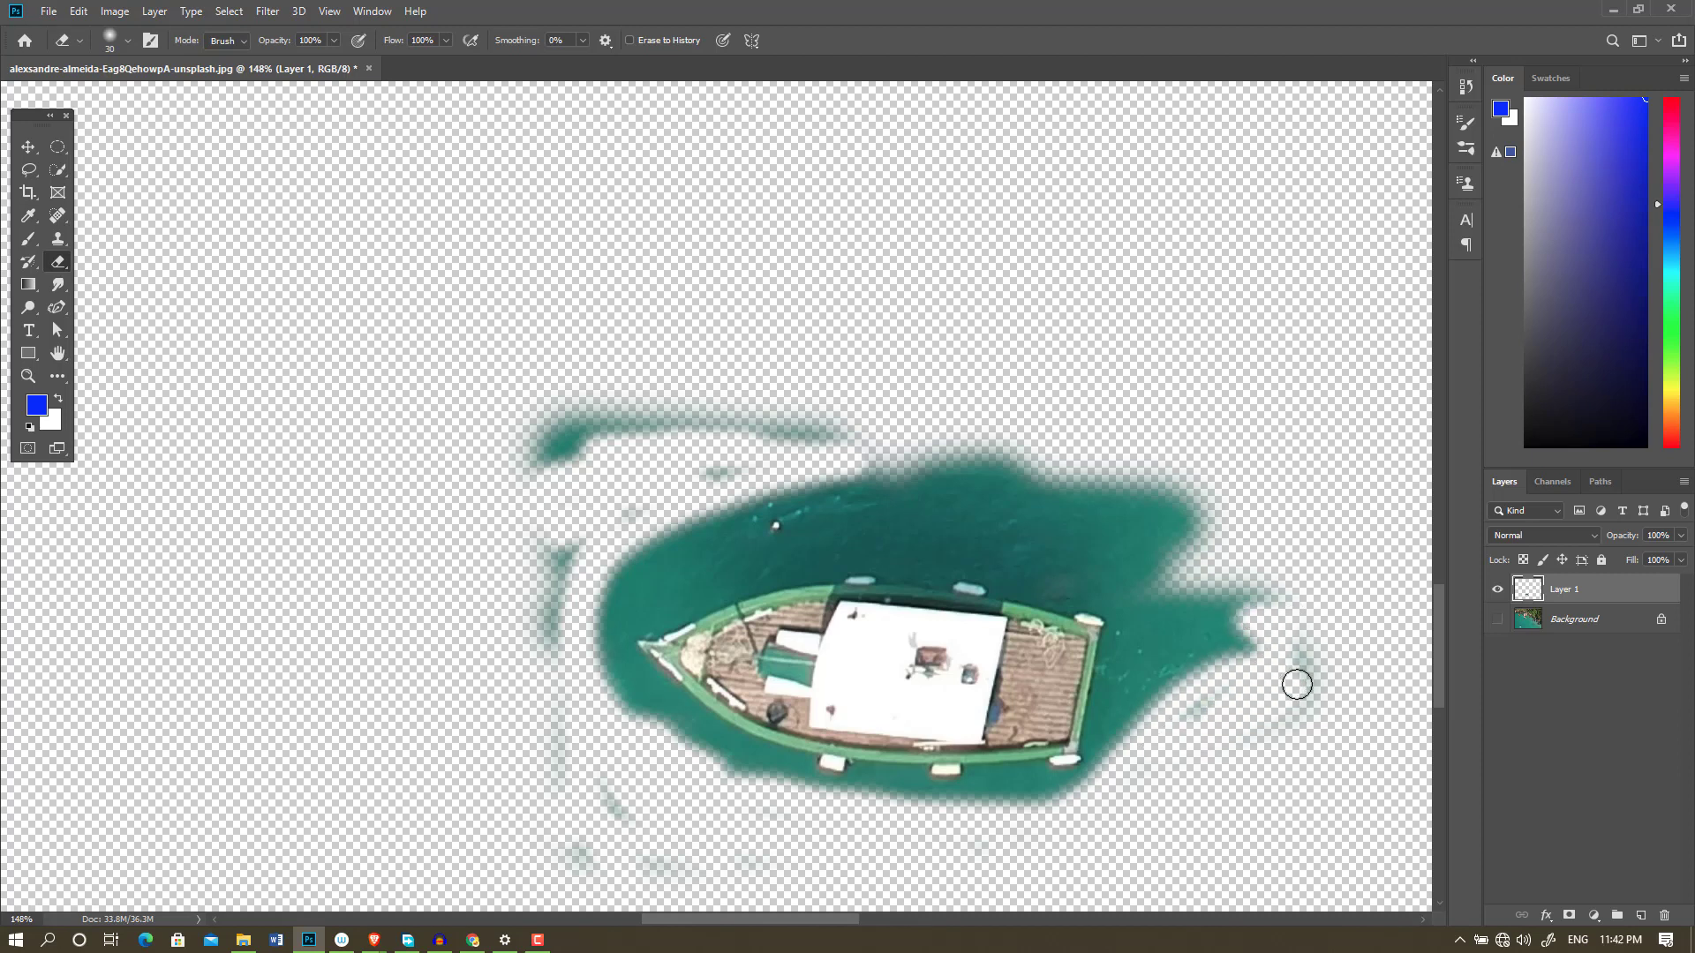
left_click(1494, 620)
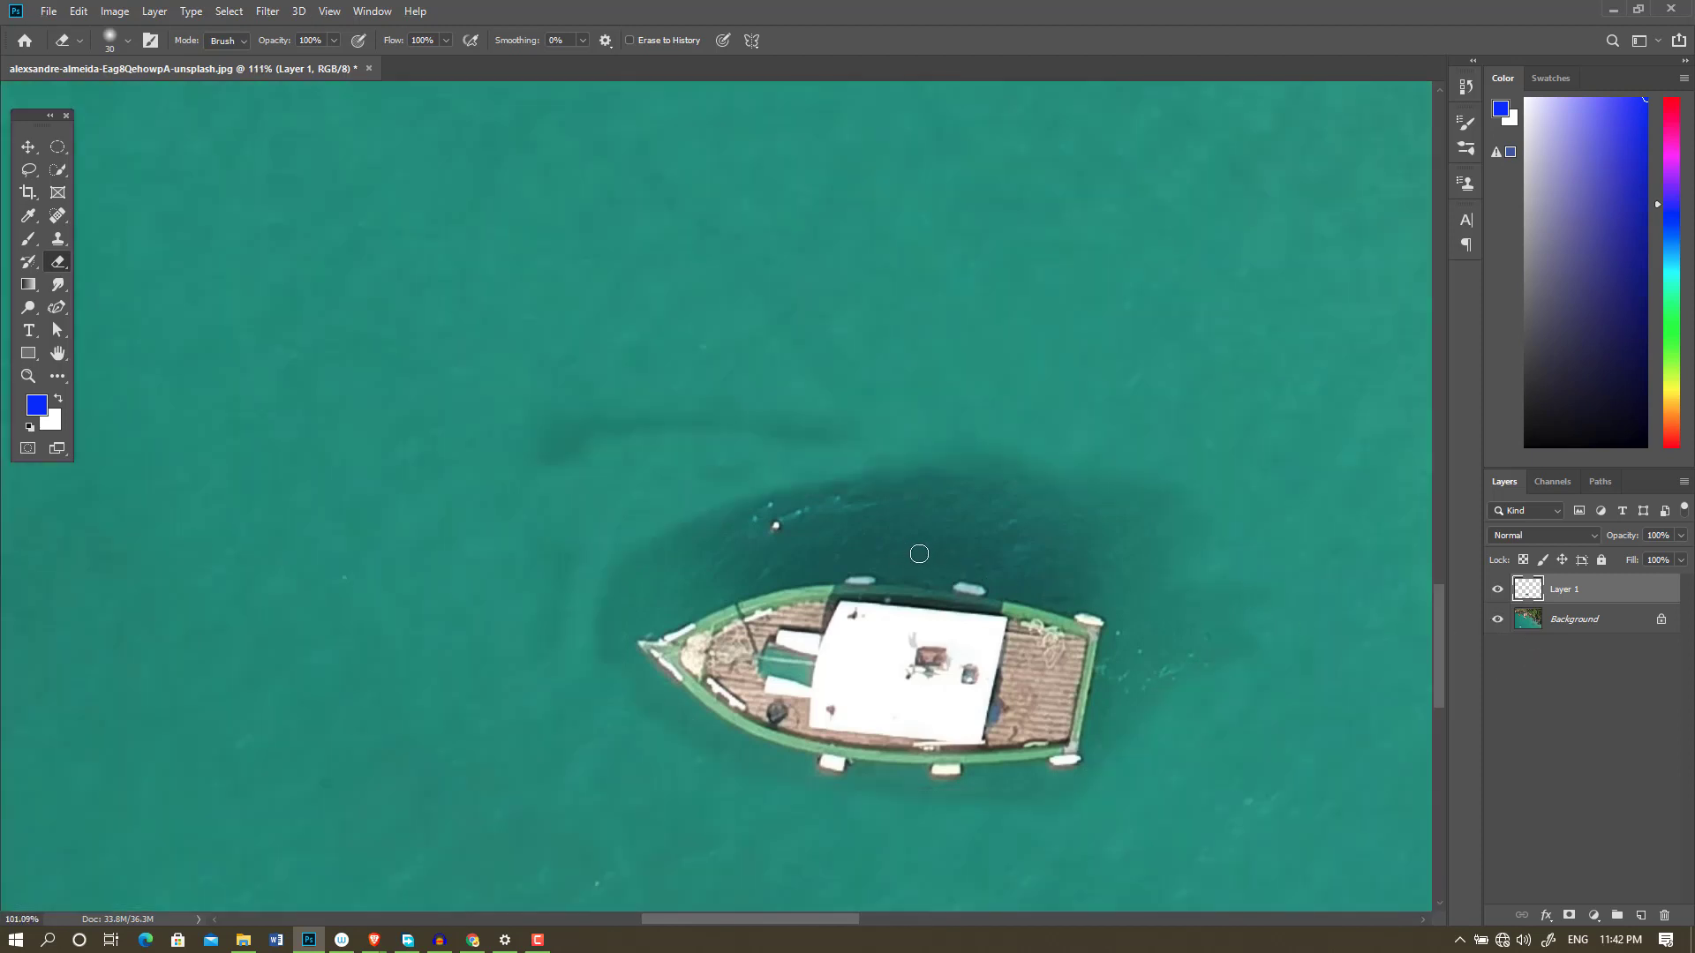
- Zoom out and erase the dark shadow above-left of the copied boat
scroll(917, 561, "down", 5)
scroll(907, 623, "down", 2)
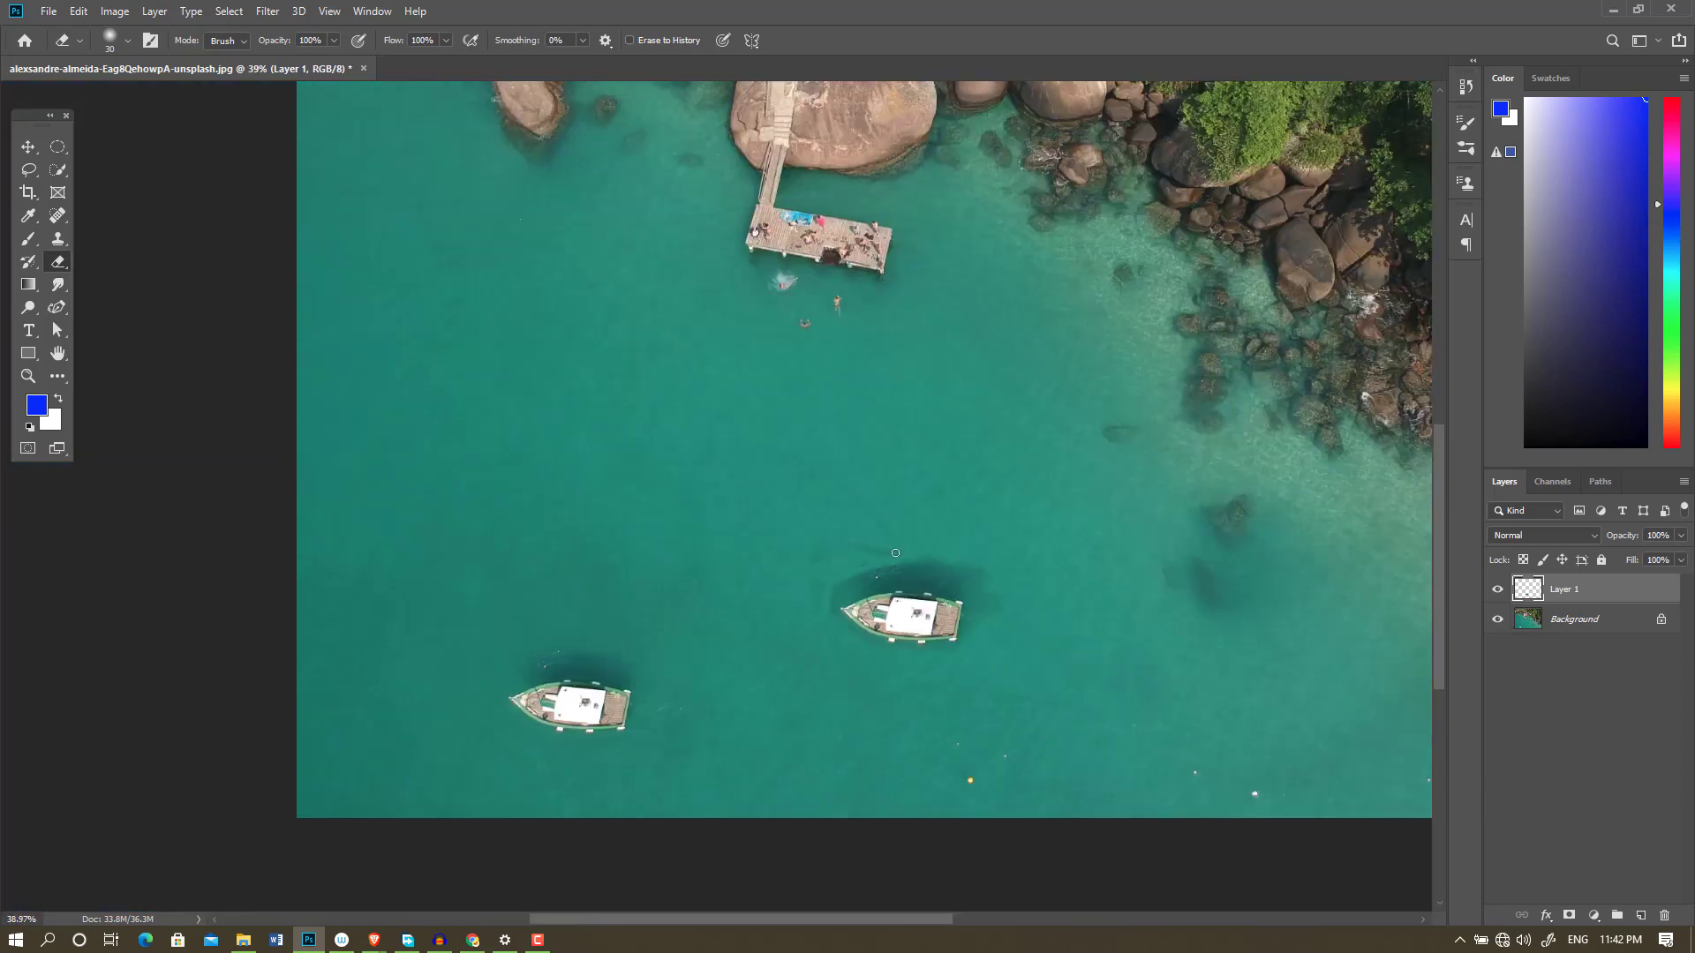
mouse_move(902, 581)
left_mouse_down()
mouse_move(937, 570)
mouse_move(918, 570)
left_mouse_up()
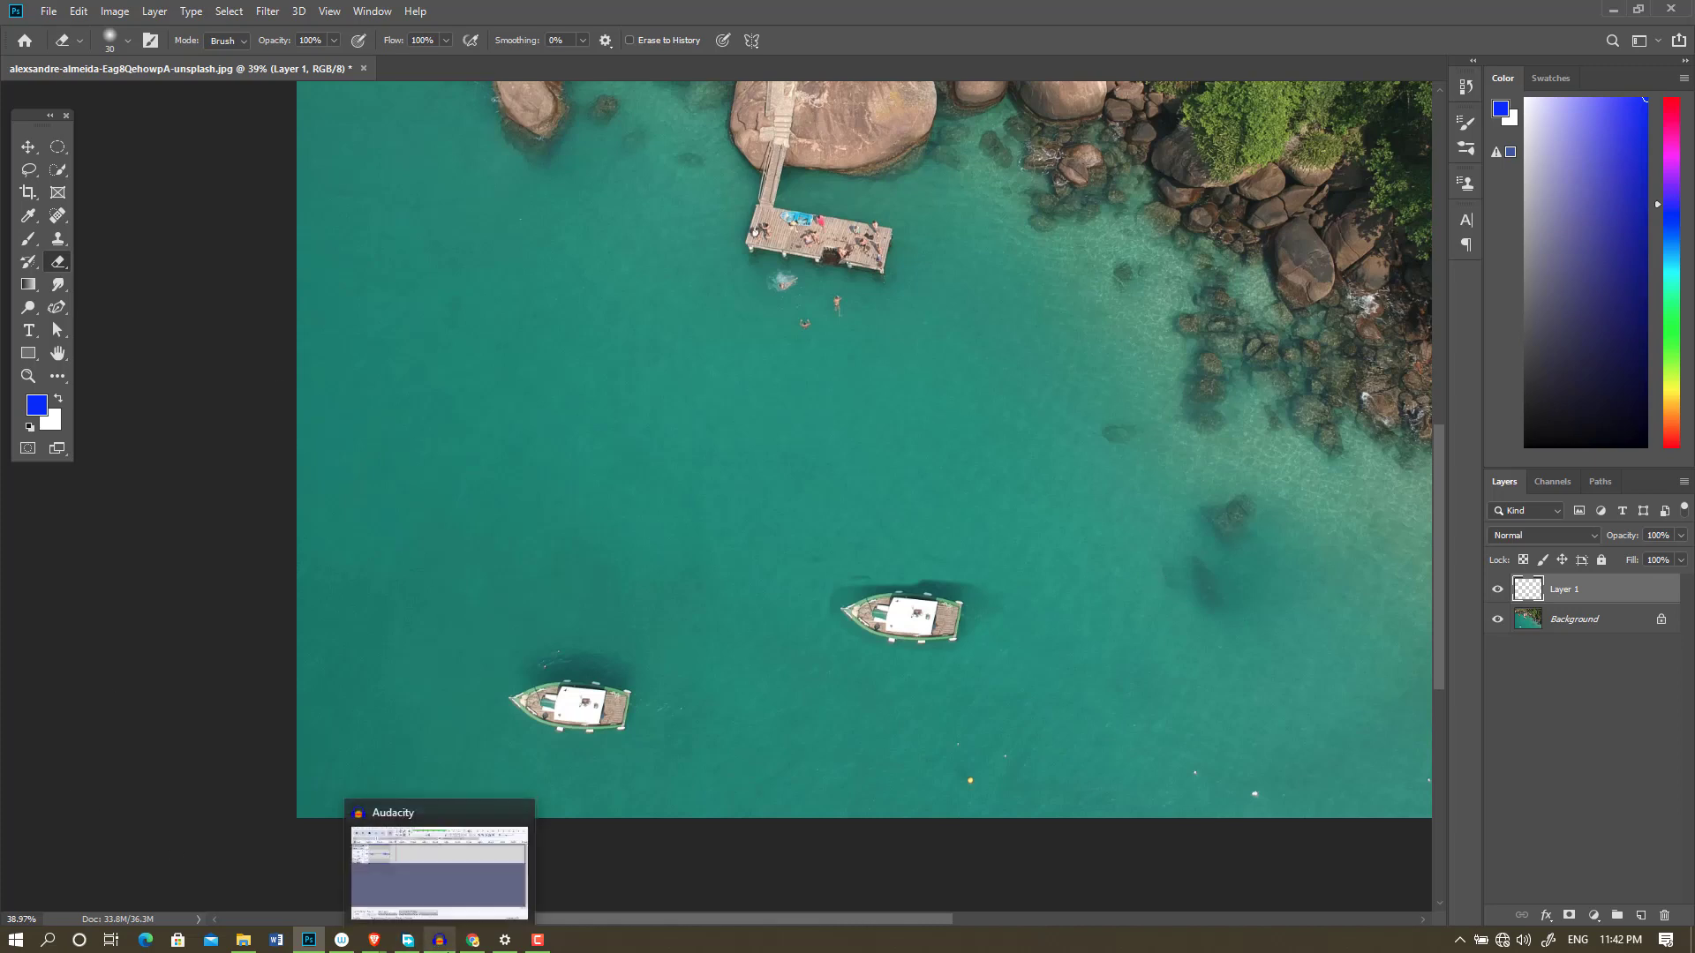
mouse_move(307, 940)
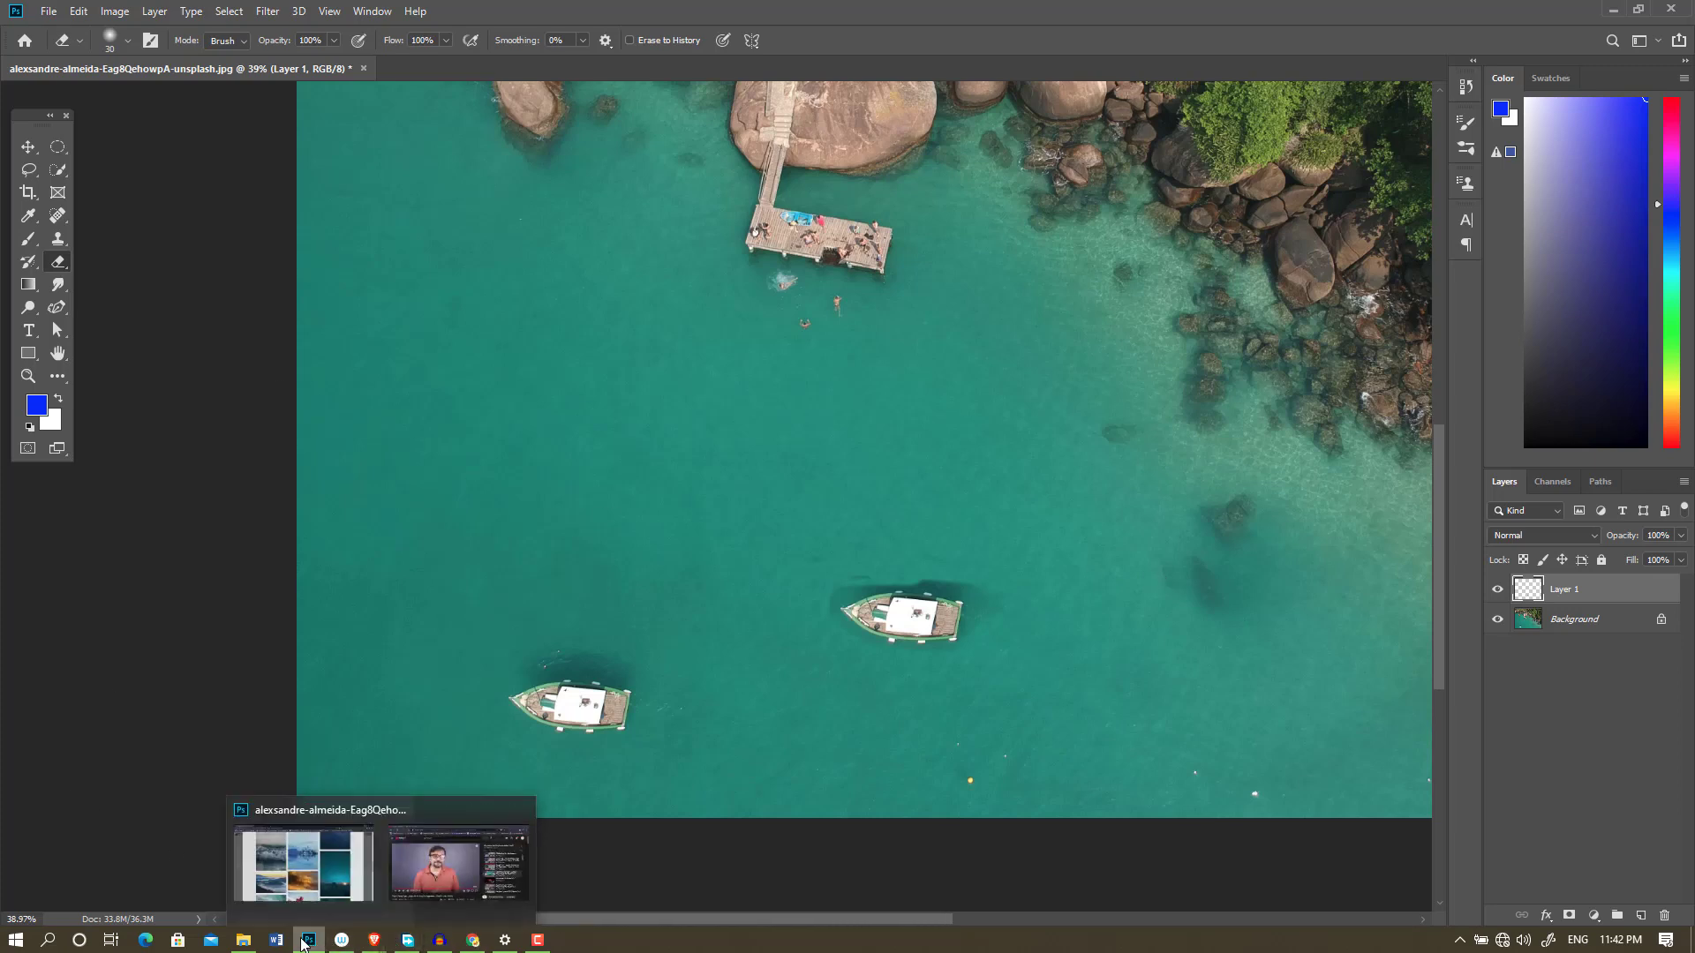
- Drag the justin-veenema dog photo from File Explorer into Photoshop
left_click(245, 943)
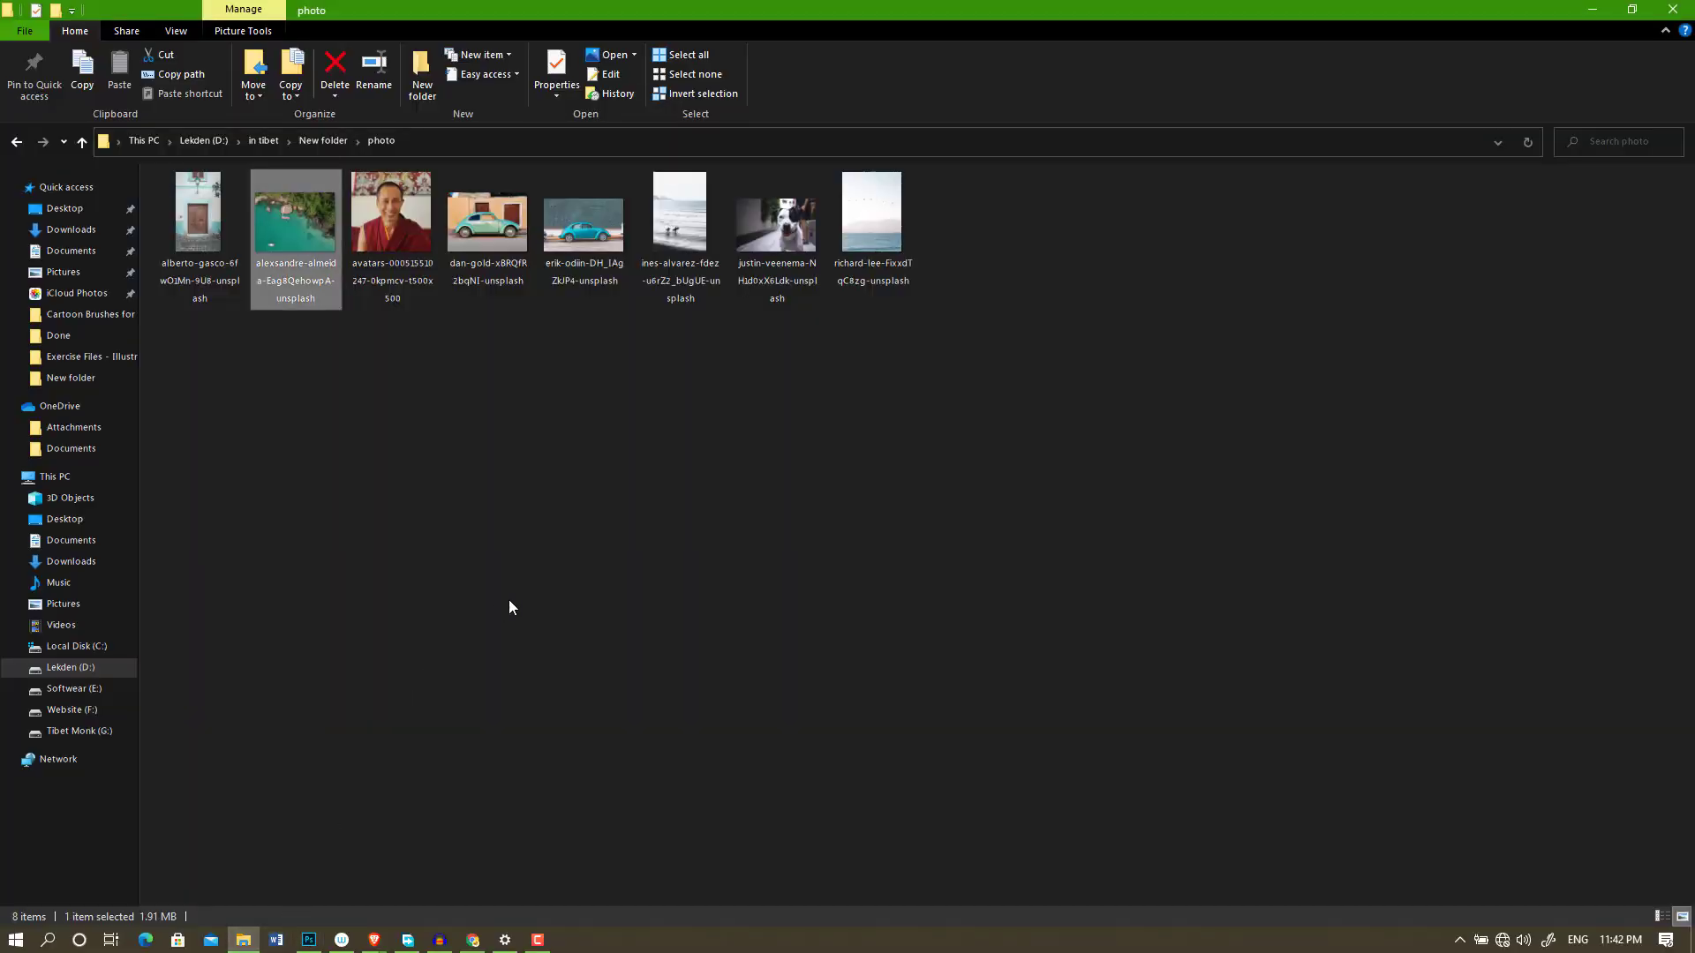
mouse_move(758, 252)
left_mouse_down()
mouse_move(362, 895)
mouse_move(702, 121)
mouse_move(565, 71)
left_mouse_up()
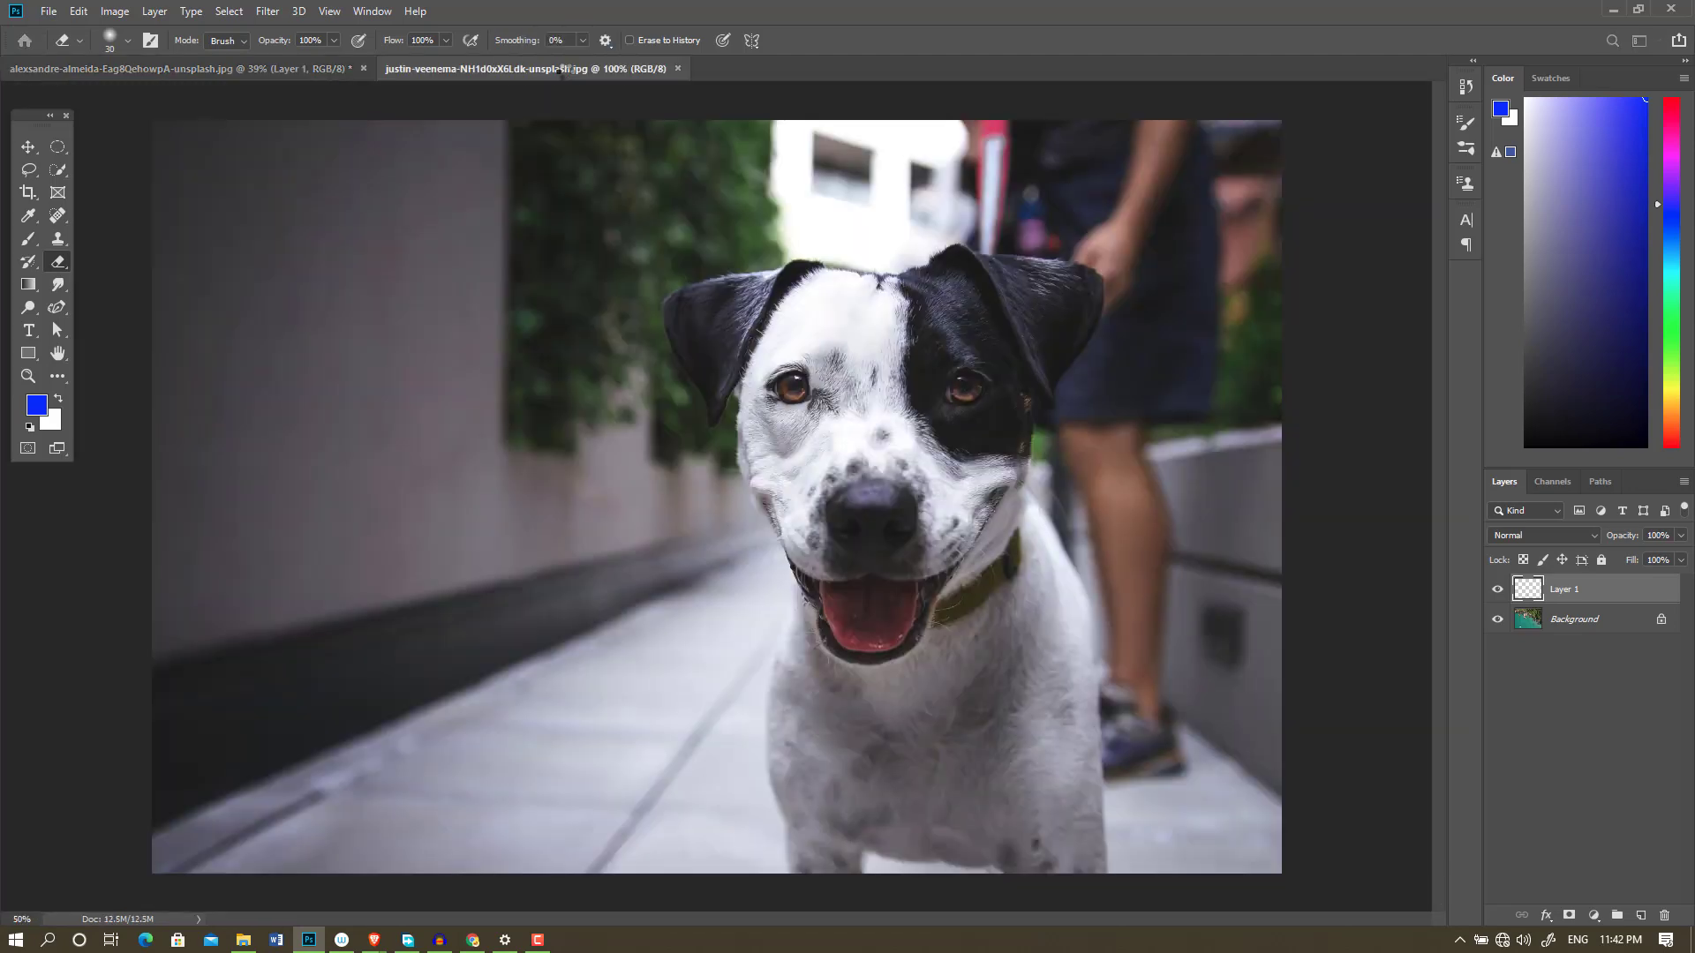
- Close the beach photo without saving, then zoom in on the dog's head
left_click(363, 69)
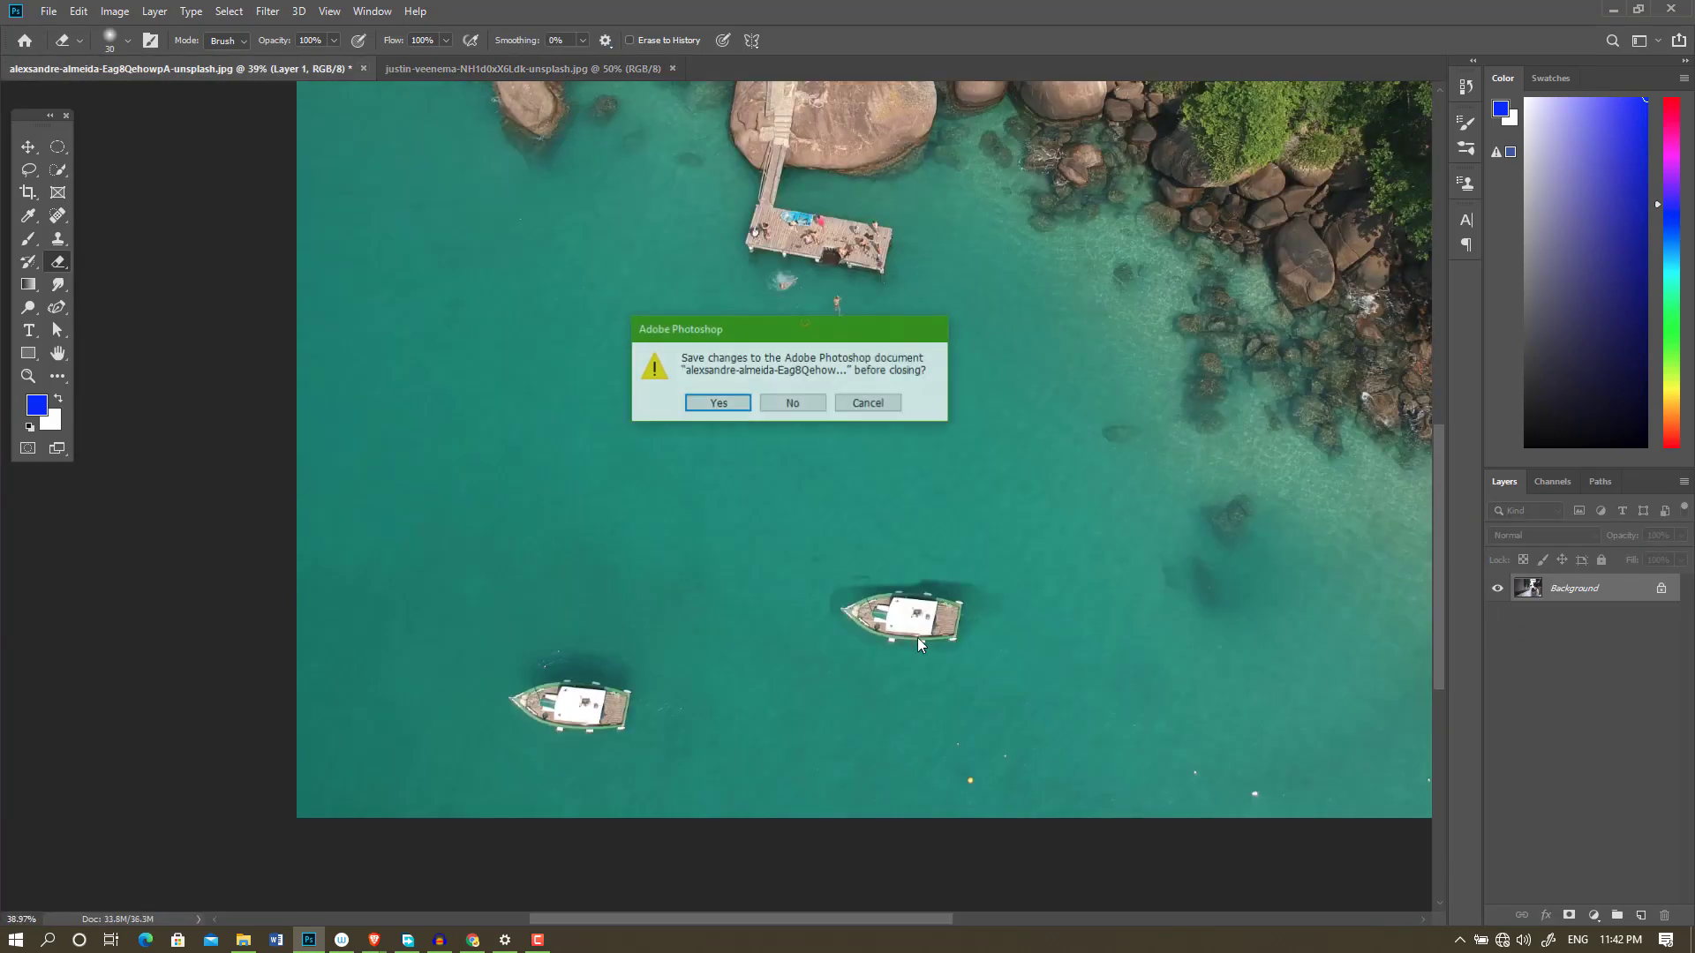
left_click(794, 406)
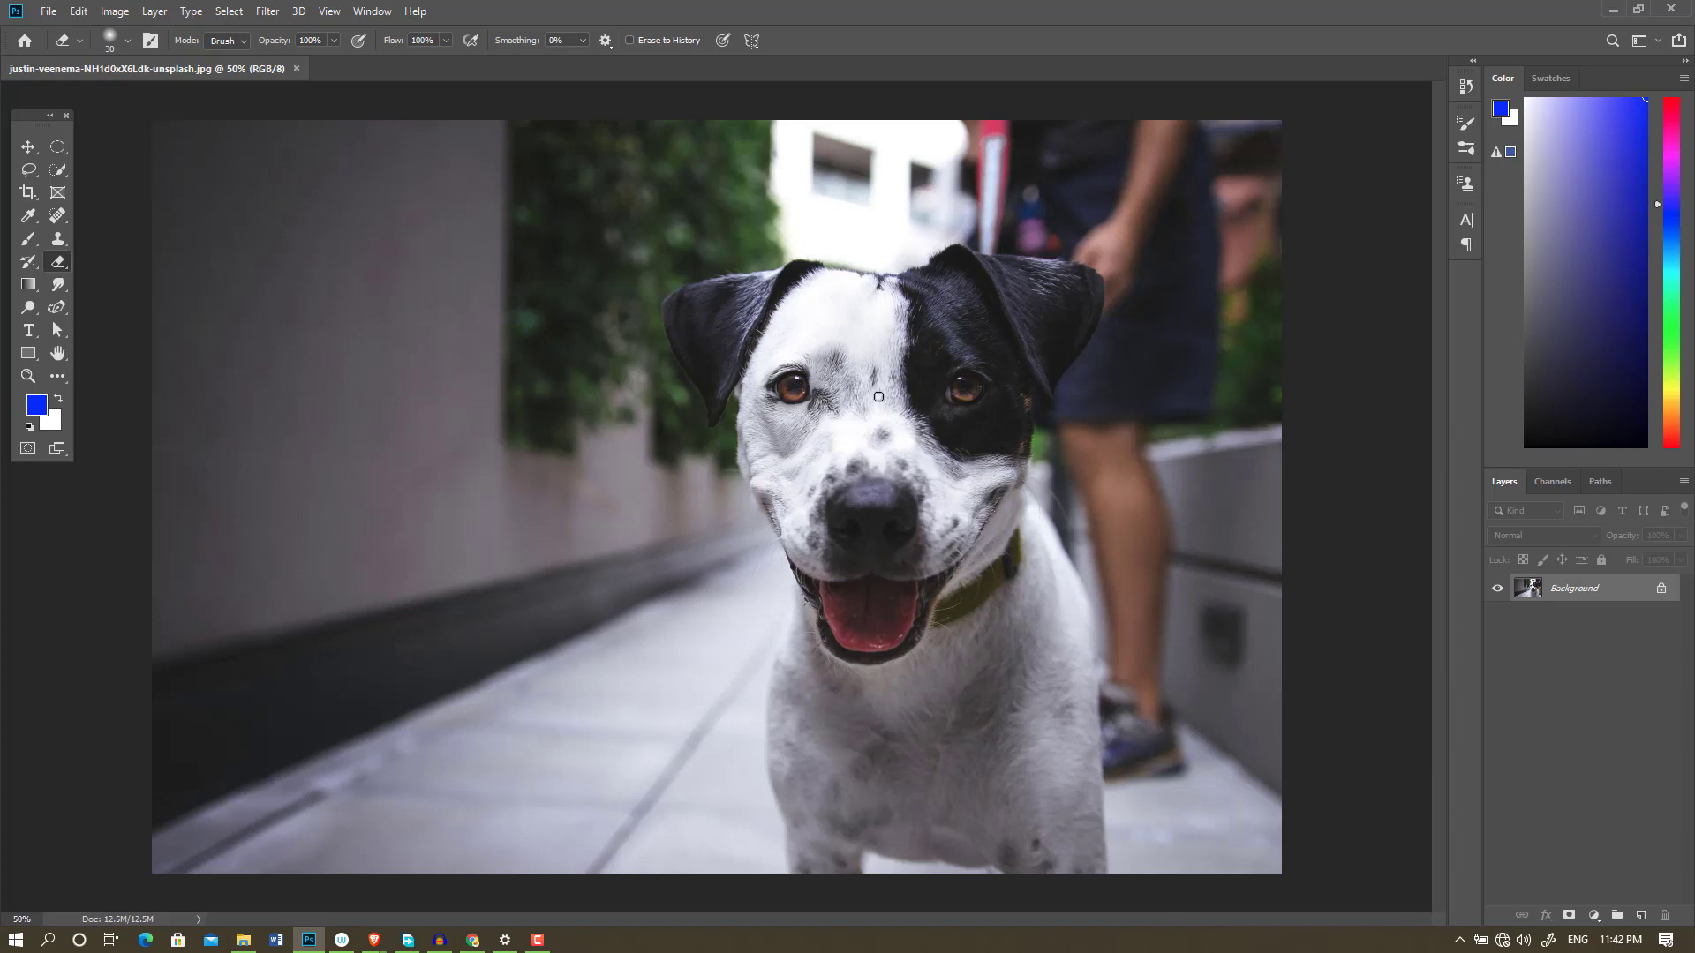
scroll(936, 291, "up", 2)
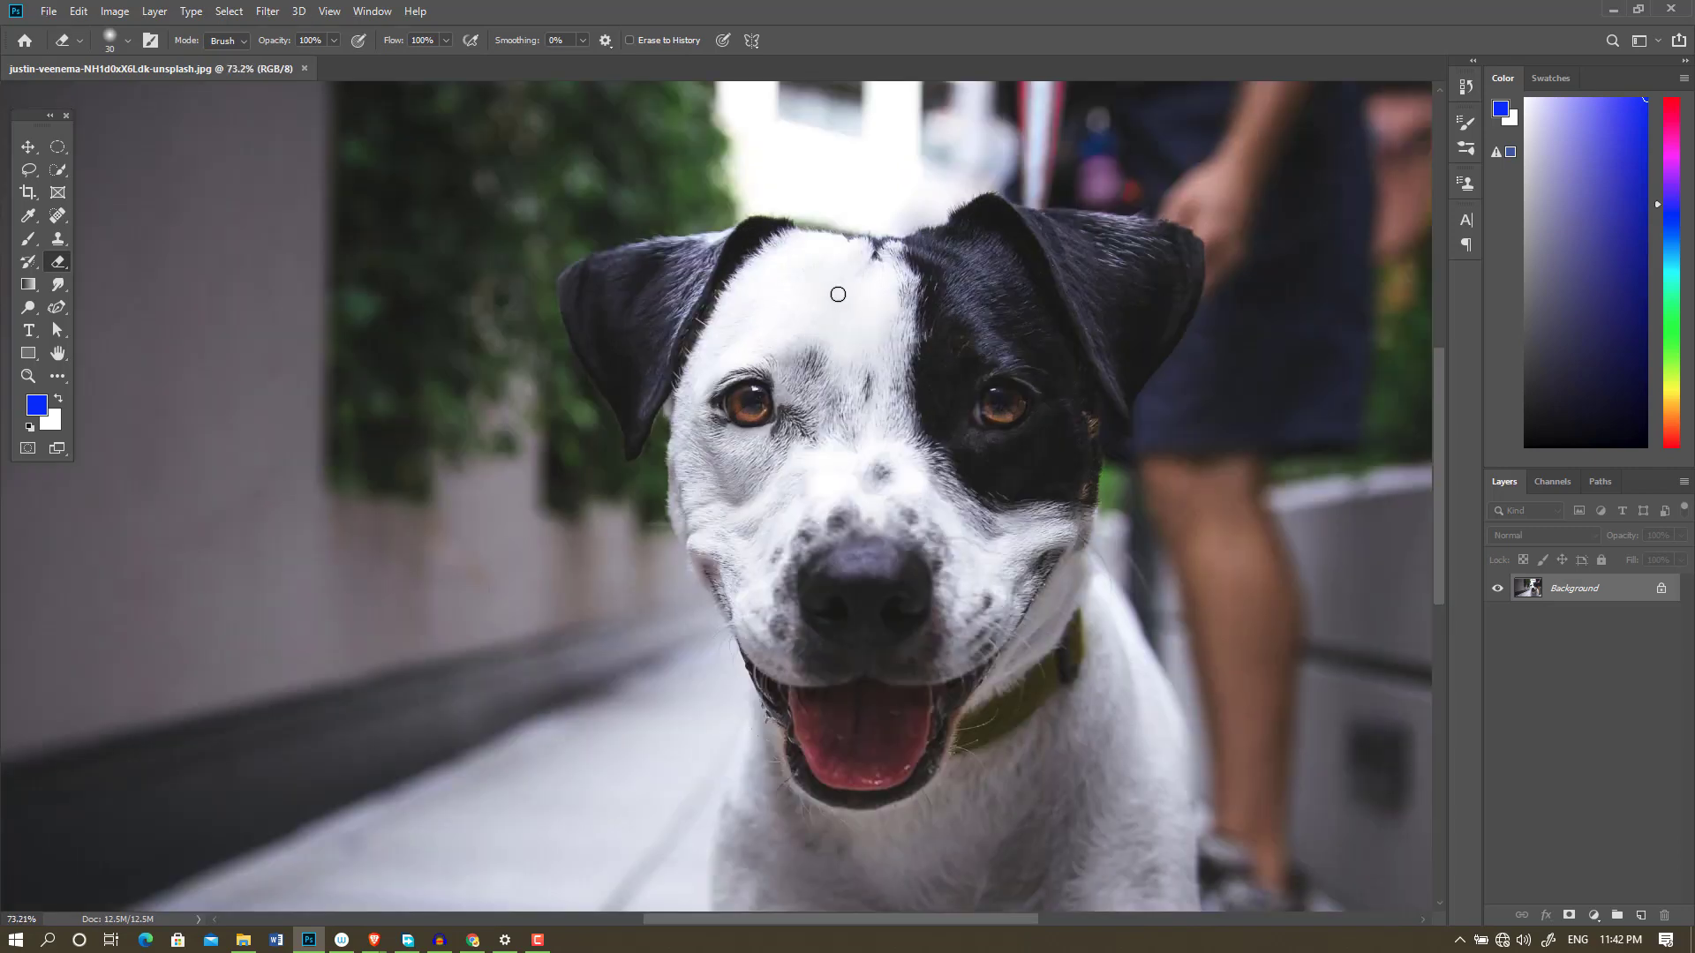
scroll(855, 299, "up", 1)
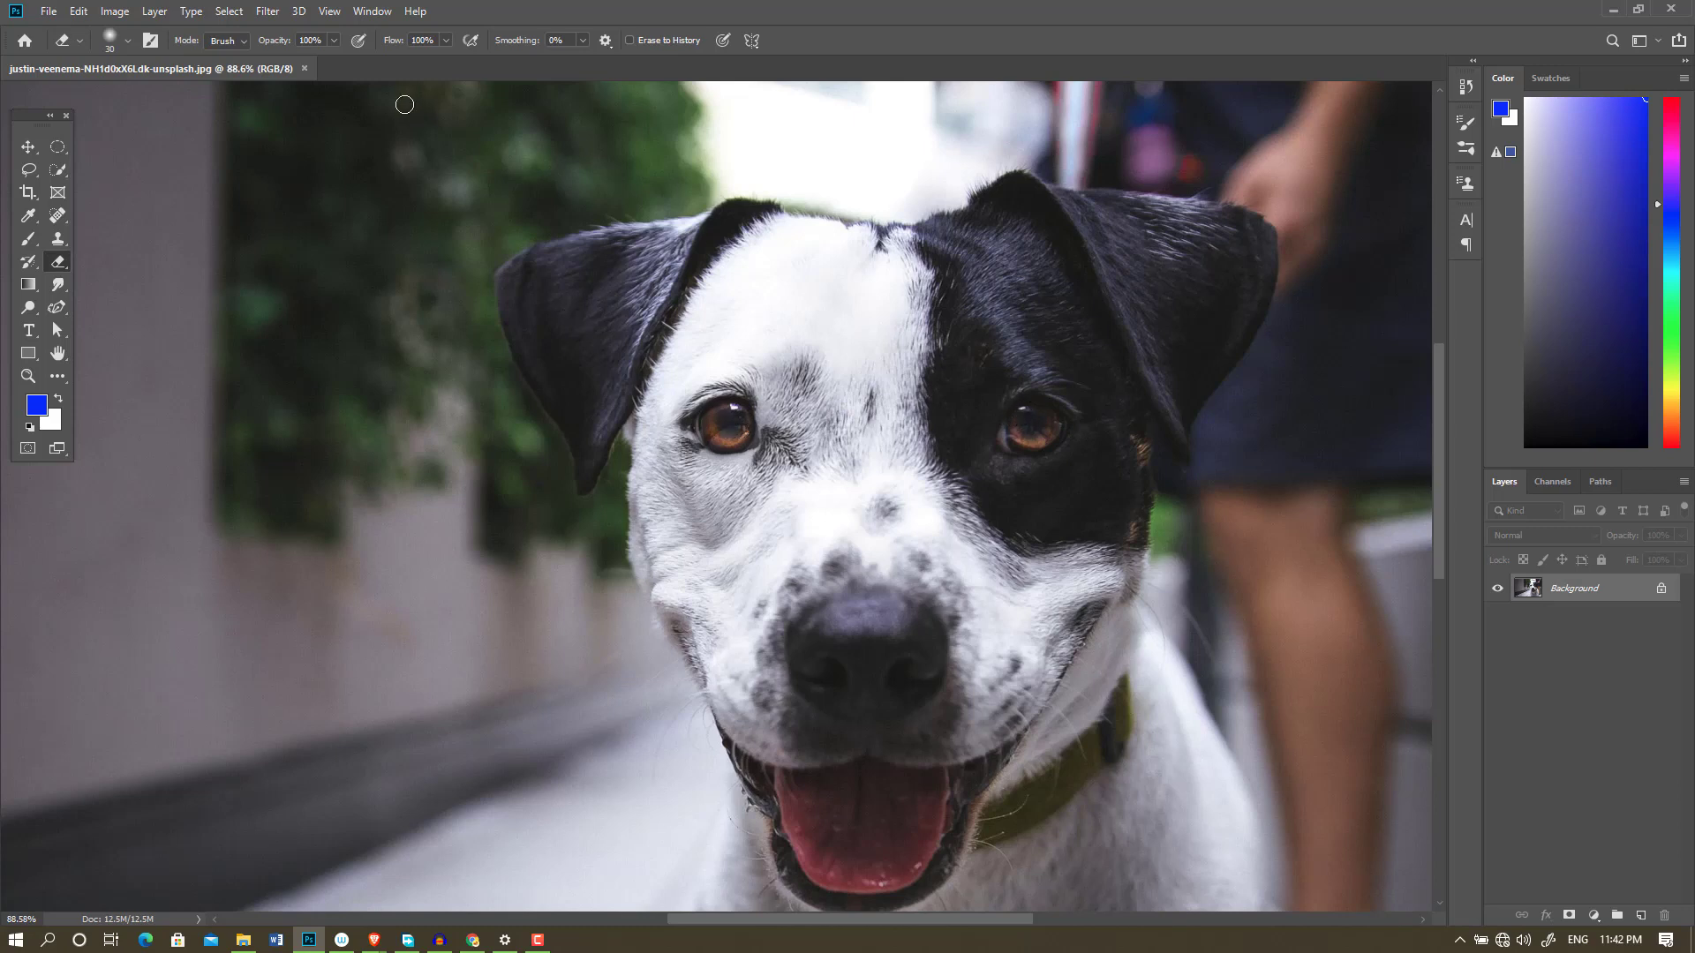
left_click(59, 240)
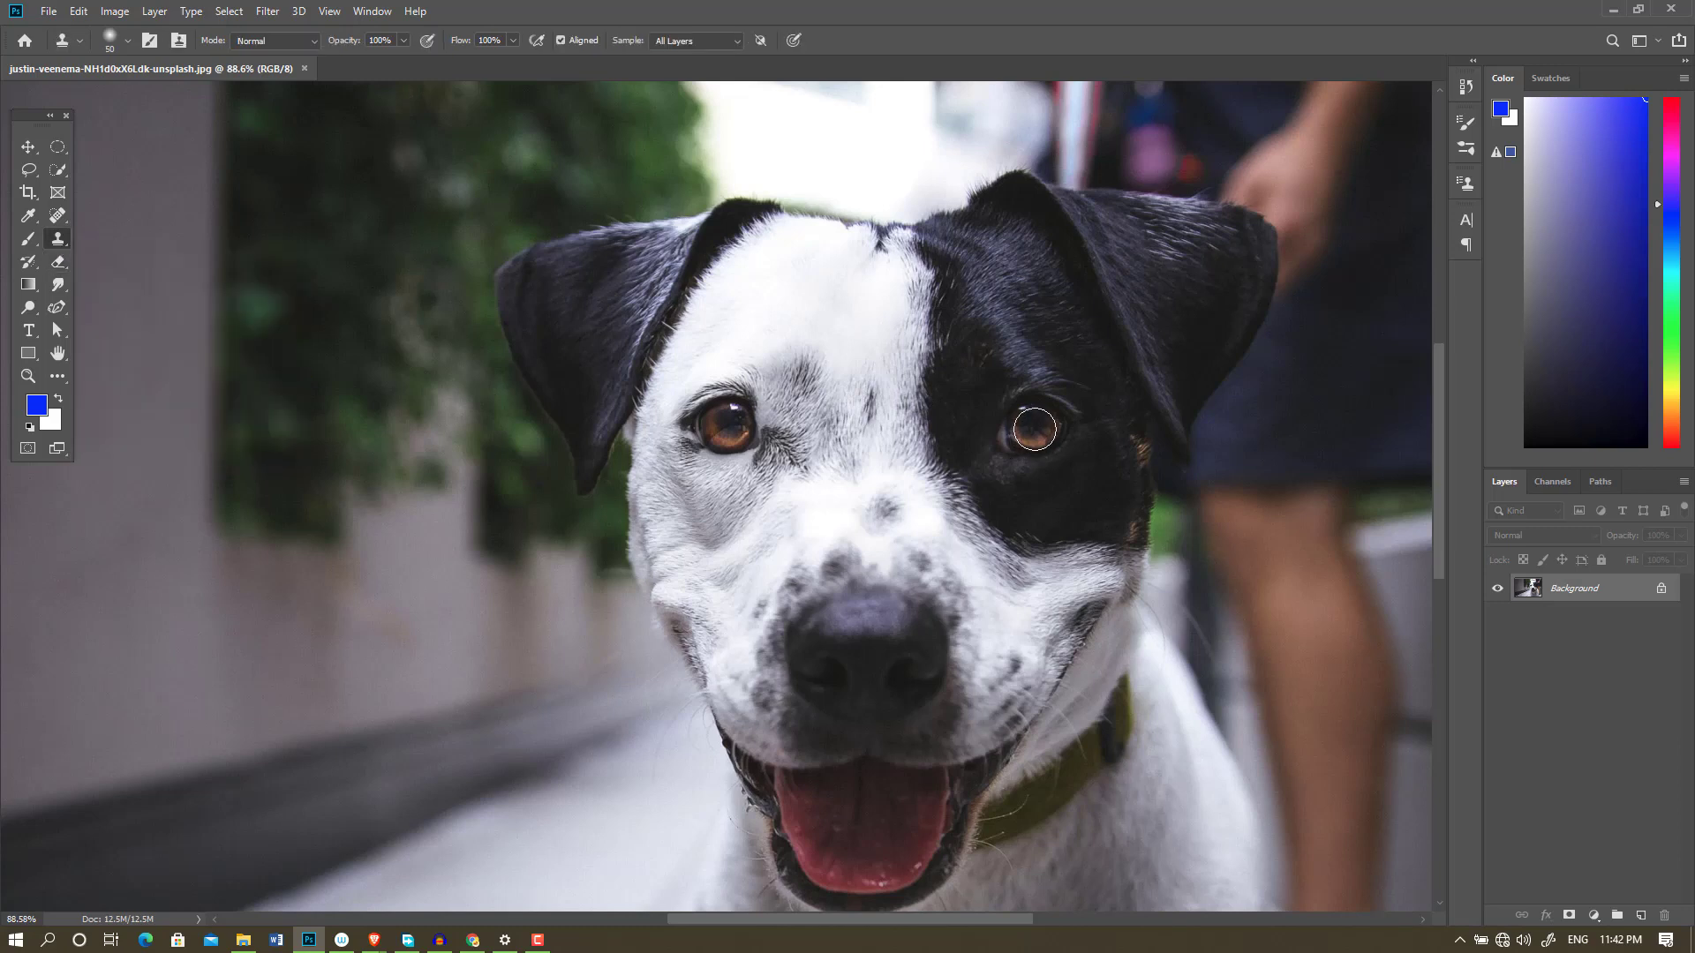
left_click(1035, 429, "alt")
mouse_move(733, 423)
left_mouse_down()
mouse_move(683, 472)
mouse_move(658, 458)
mouse_move(760, 354)
mouse_move(790, 388)
mouse_move(795, 450)
mouse_move(839, 450)
mouse_move(857, 482)
mouse_move(830, 397)
mouse_move(777, 362)
mouse_move(788, 334)
mouse_move(720, 340)
mouse_move(684, 380)
mouse_move(753, 372)
left_mouse_up()
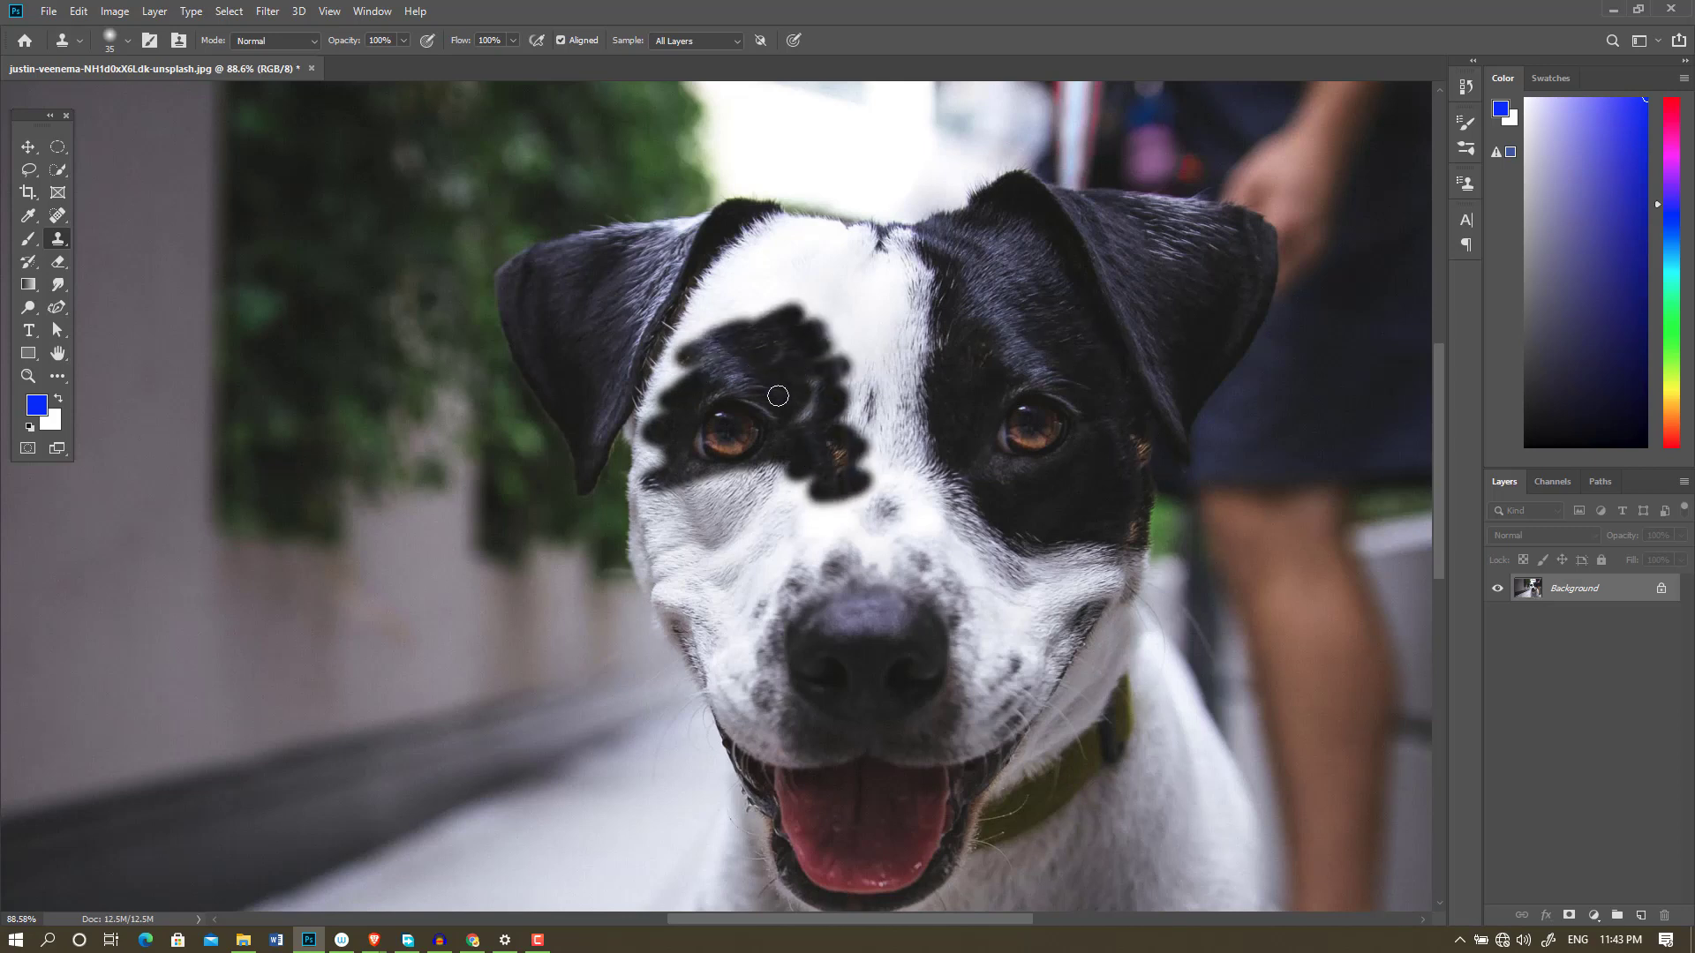
scroll(788, 432, "up", 3, "alt")
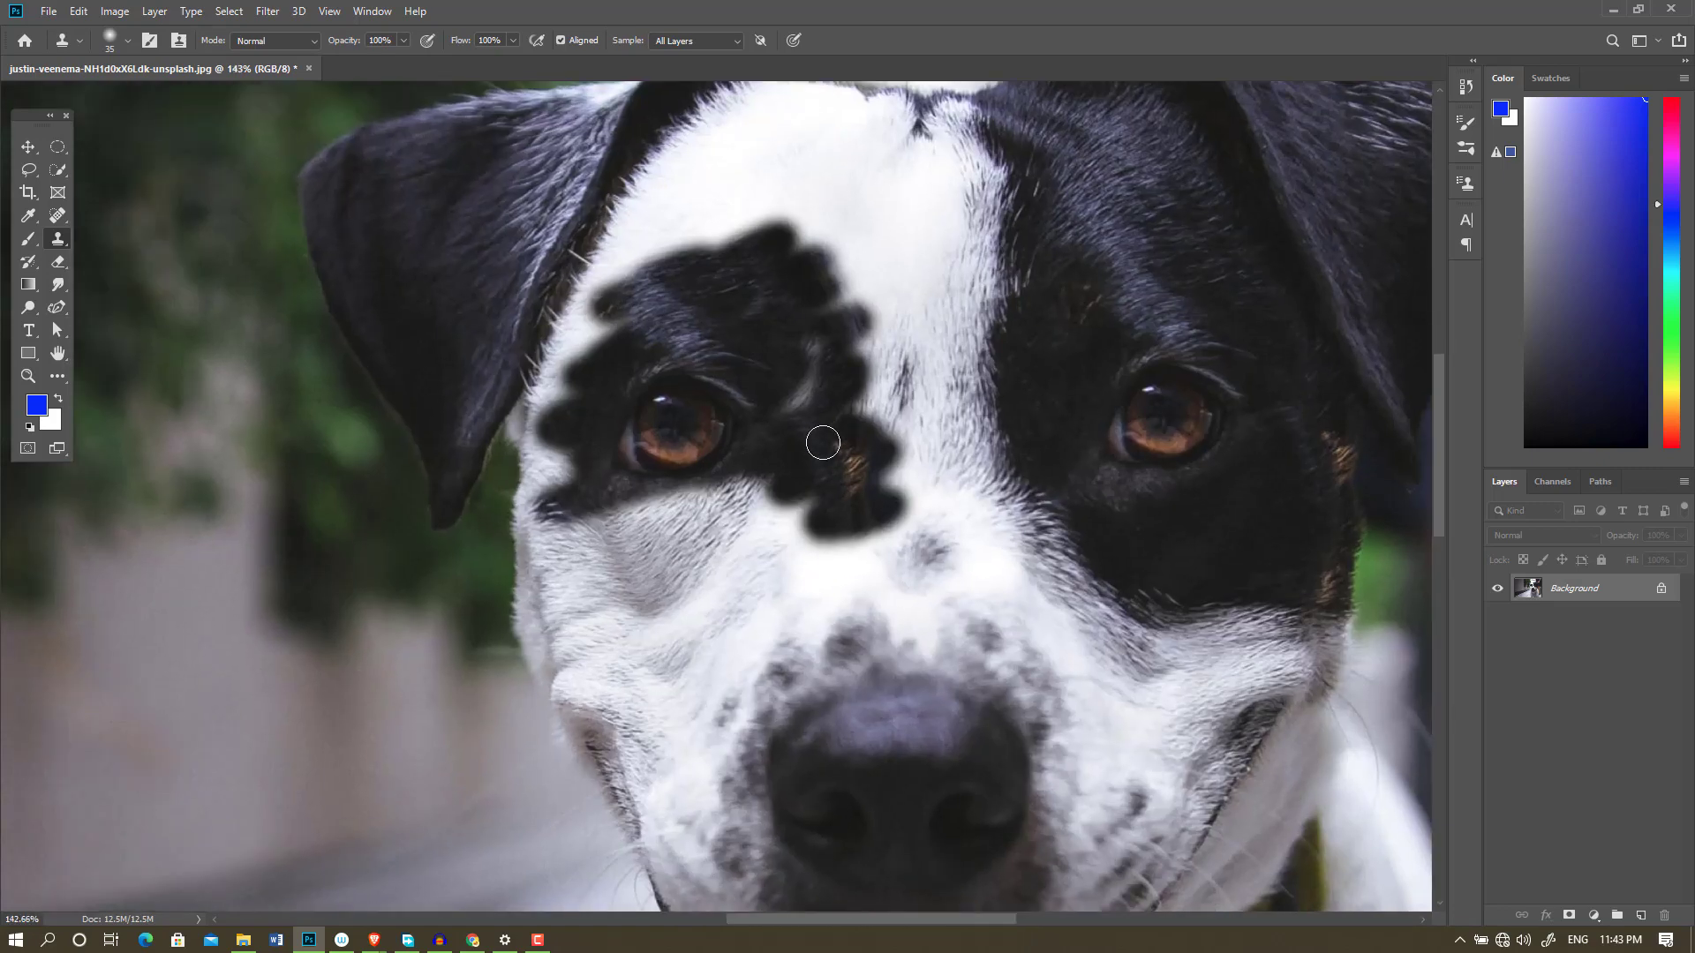
scroll(823, 442, "down", 2, "alt")
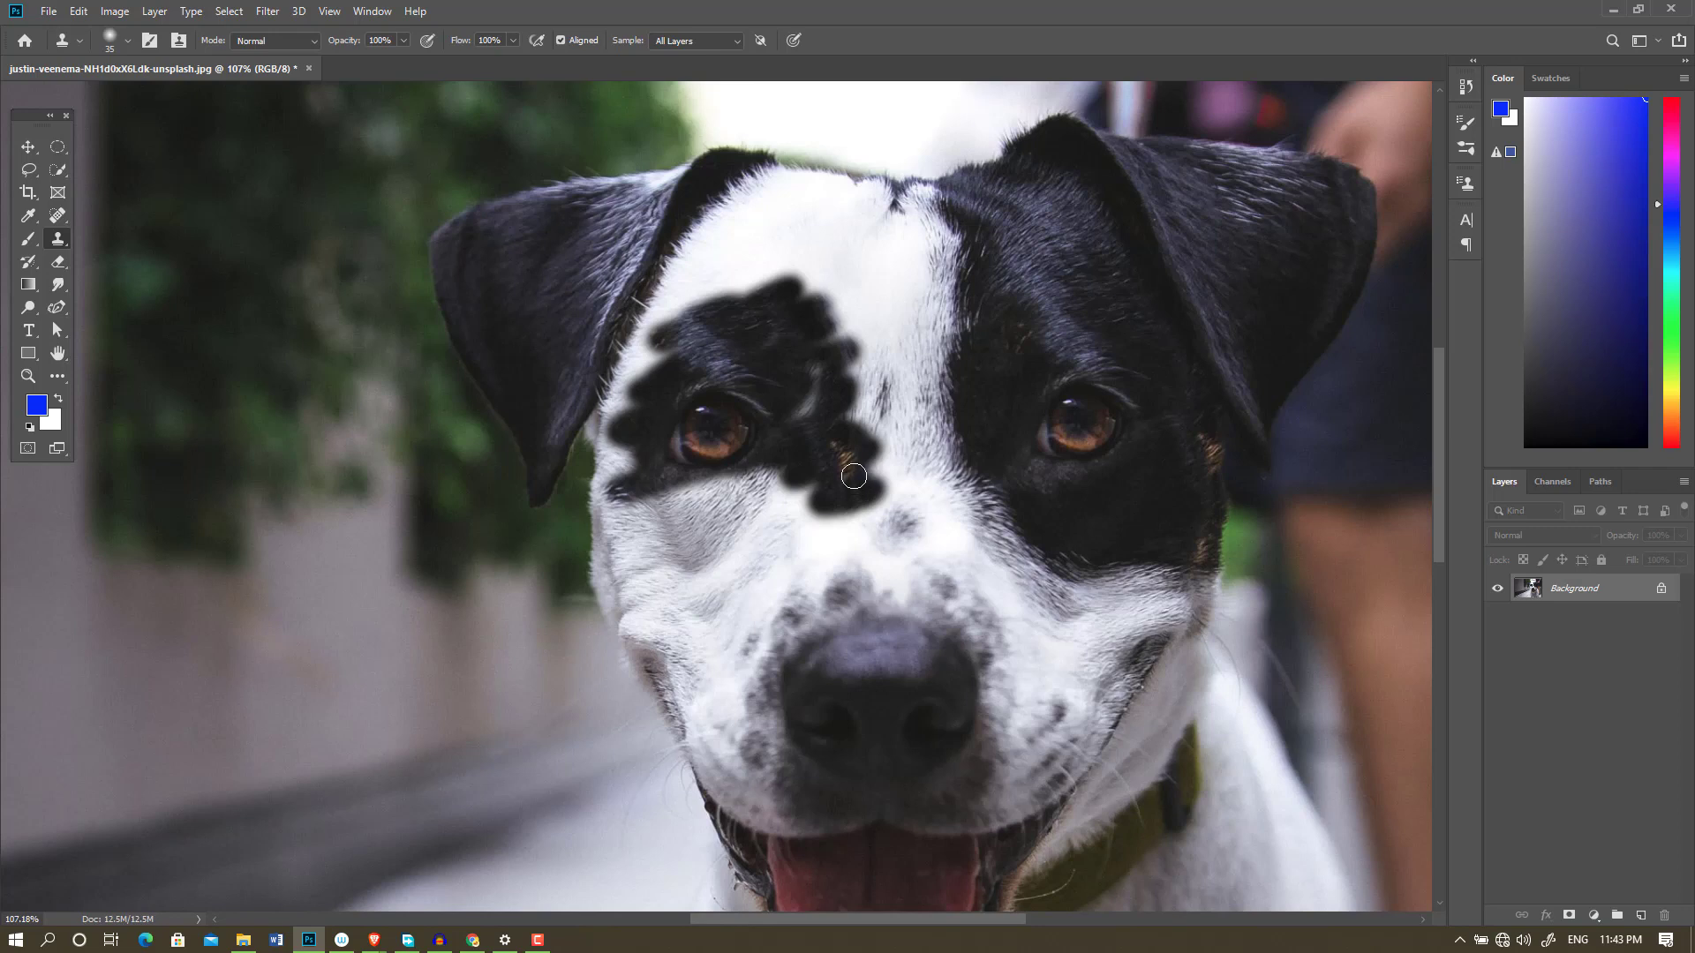
key("F12")
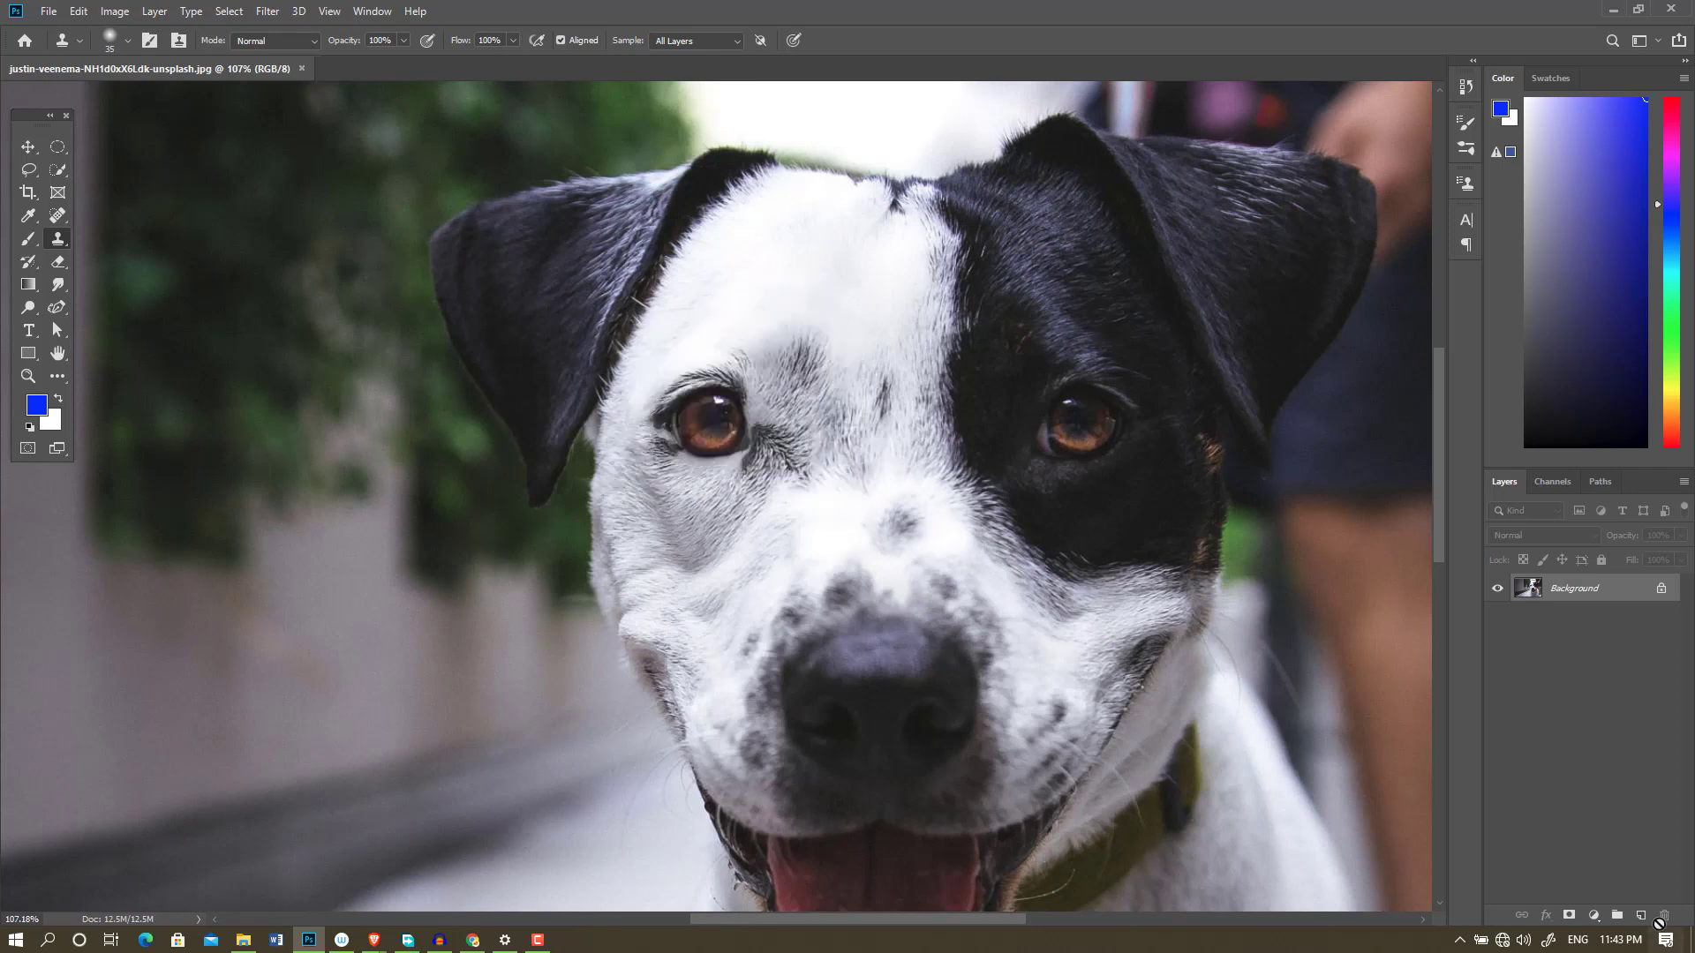
- Add an empty Layer 1 above the dog photo's Background and dock the Clone Source panel
left_click(1641, 919)
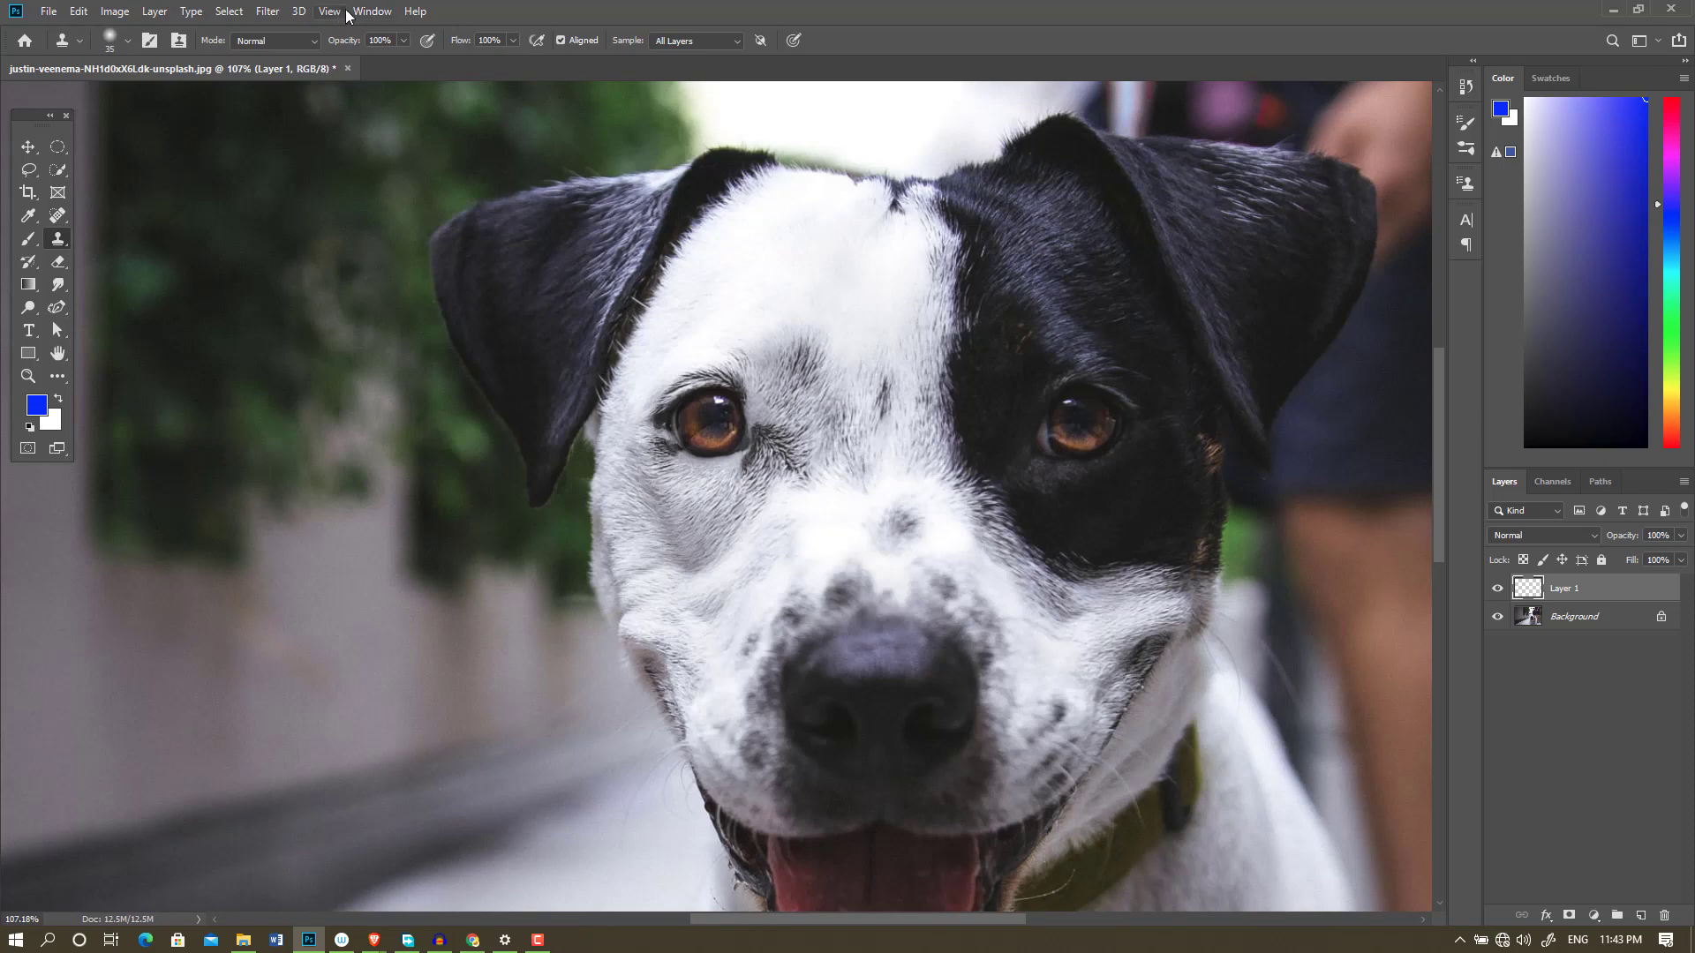
left_click(374, 12)
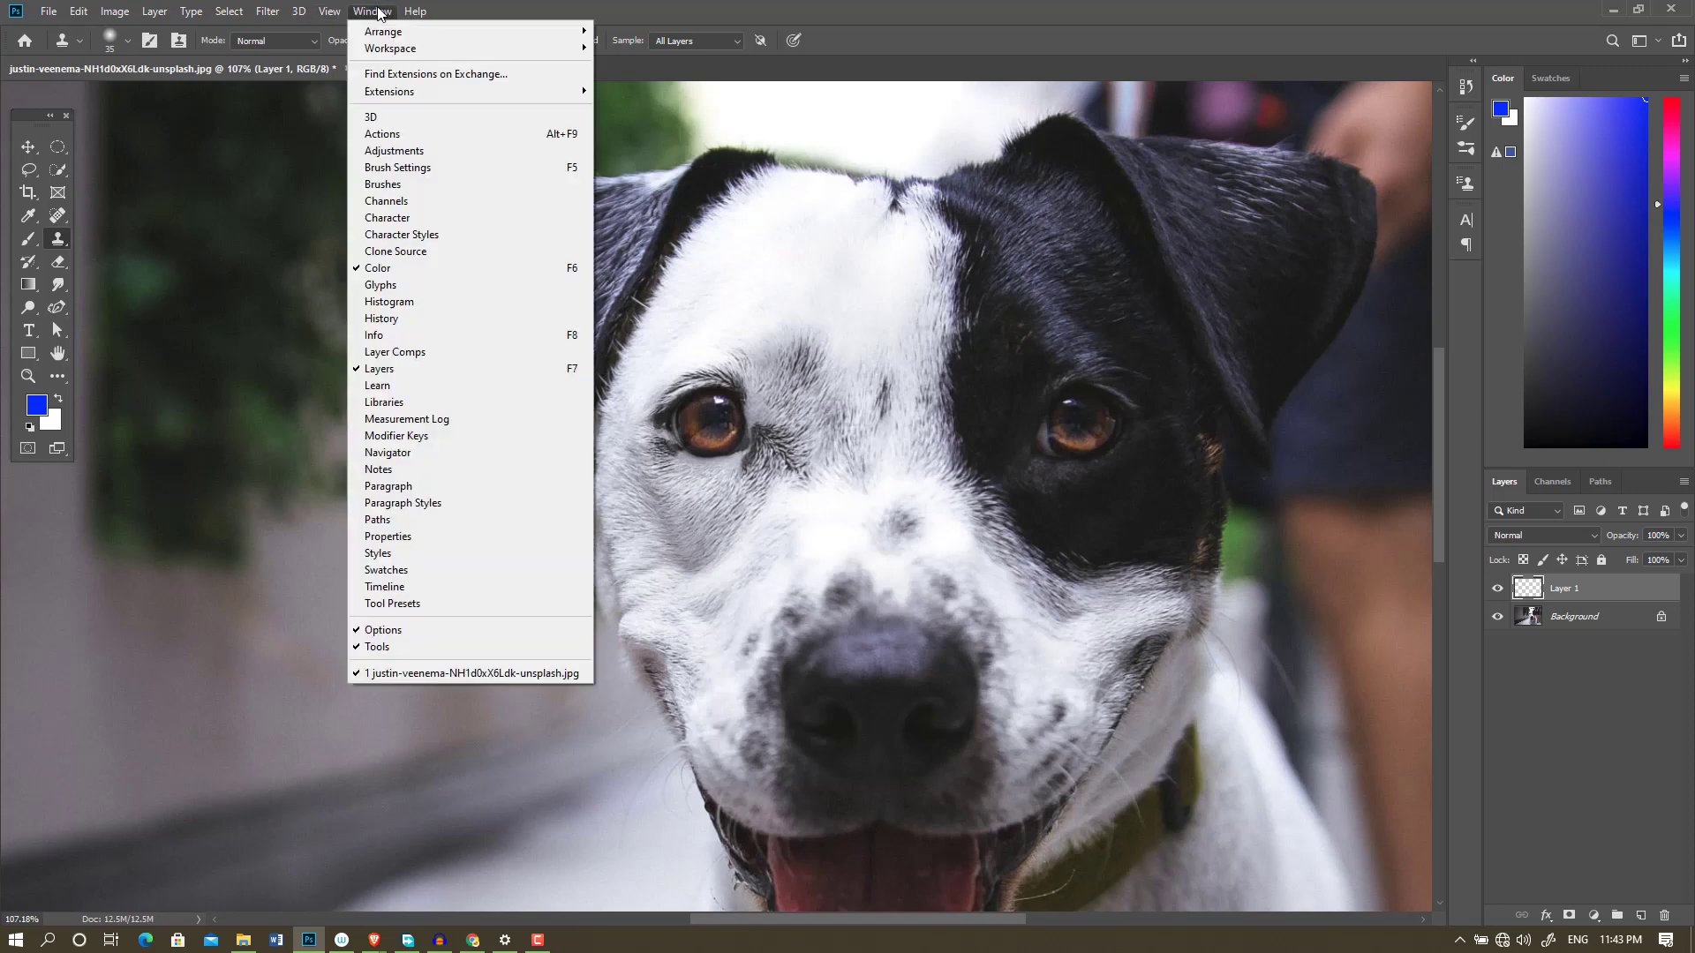
left_click(399, 252)
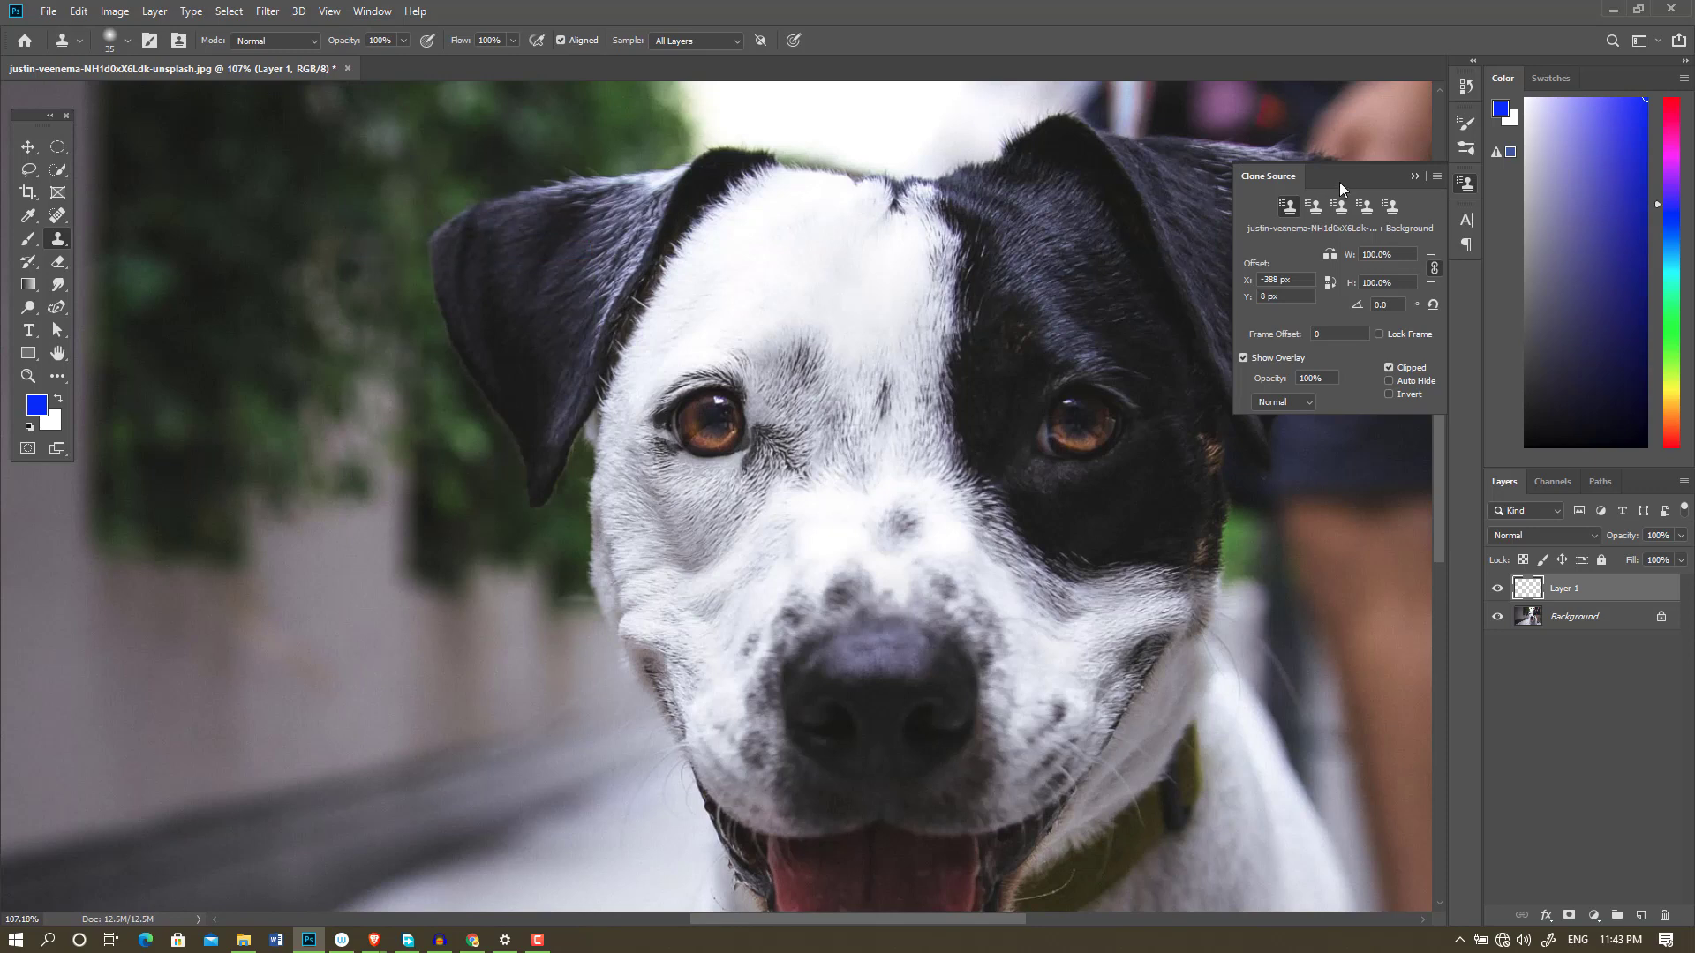
left_click_drag(1338, 182, 1349, 173)
- Sample the dark fur by the right eye and clone it over and around the left eye
left_click(1082, 425, "alt")
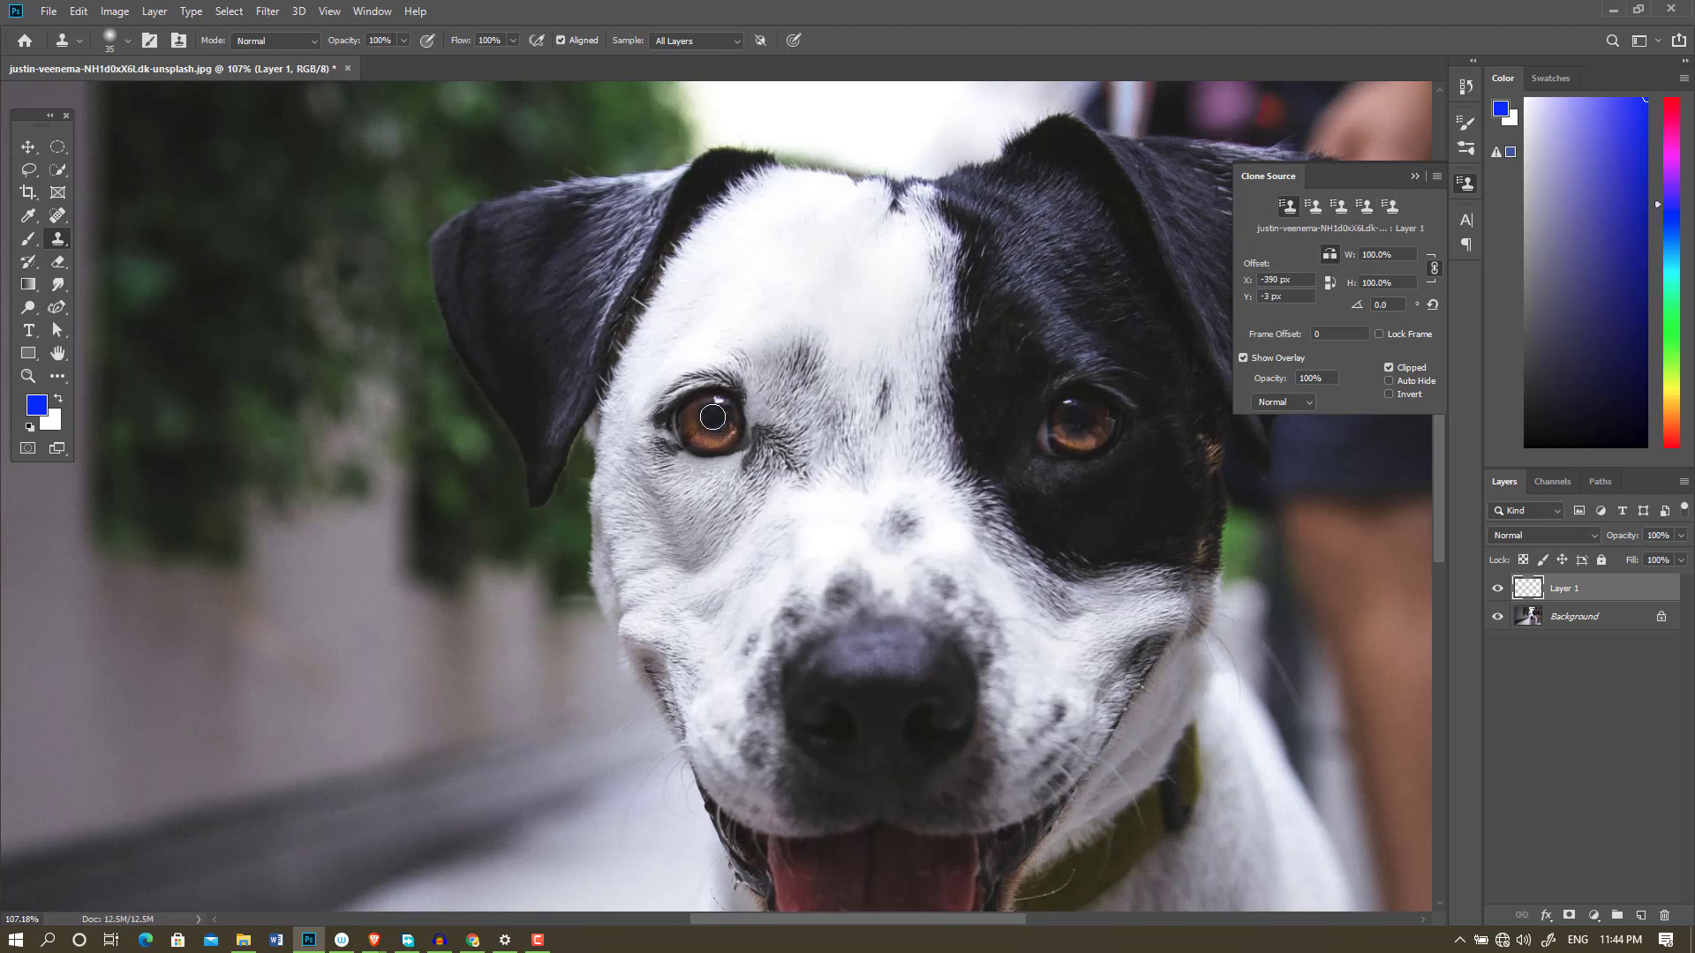
mouse_move(714, 415)
left_mouse_down()
mouse_move(805, 305)
mouse_move(803, 202)
mouse_move(689, 277)
mouse_move(689, 508)
mouse_move(703, 398)
mouse_move(631, 365)
mouse_move(599, 534)
mouse_move(610, 487)
mouse_move(753, 514)
mouse_move(757, 536)
mouse_move(795, 455)
mouse_move(795, 340)
mouse_move(801, 432)
mouse_move(813, 274)
mouse_move(816, 331)
mouse_move(830, 216)
mouse_move(801, 178)
mouse_move(684, 283)
mouse_move(777, 207)
mouse_move(722, 286)
mouse_move(764, 300)
mouse_move(741, 331)
mouse_move(646, 322)
mouse_move(799, 256)
mouse_move(768, 233)
mouse_move(780, 319)
left_mouse_up()
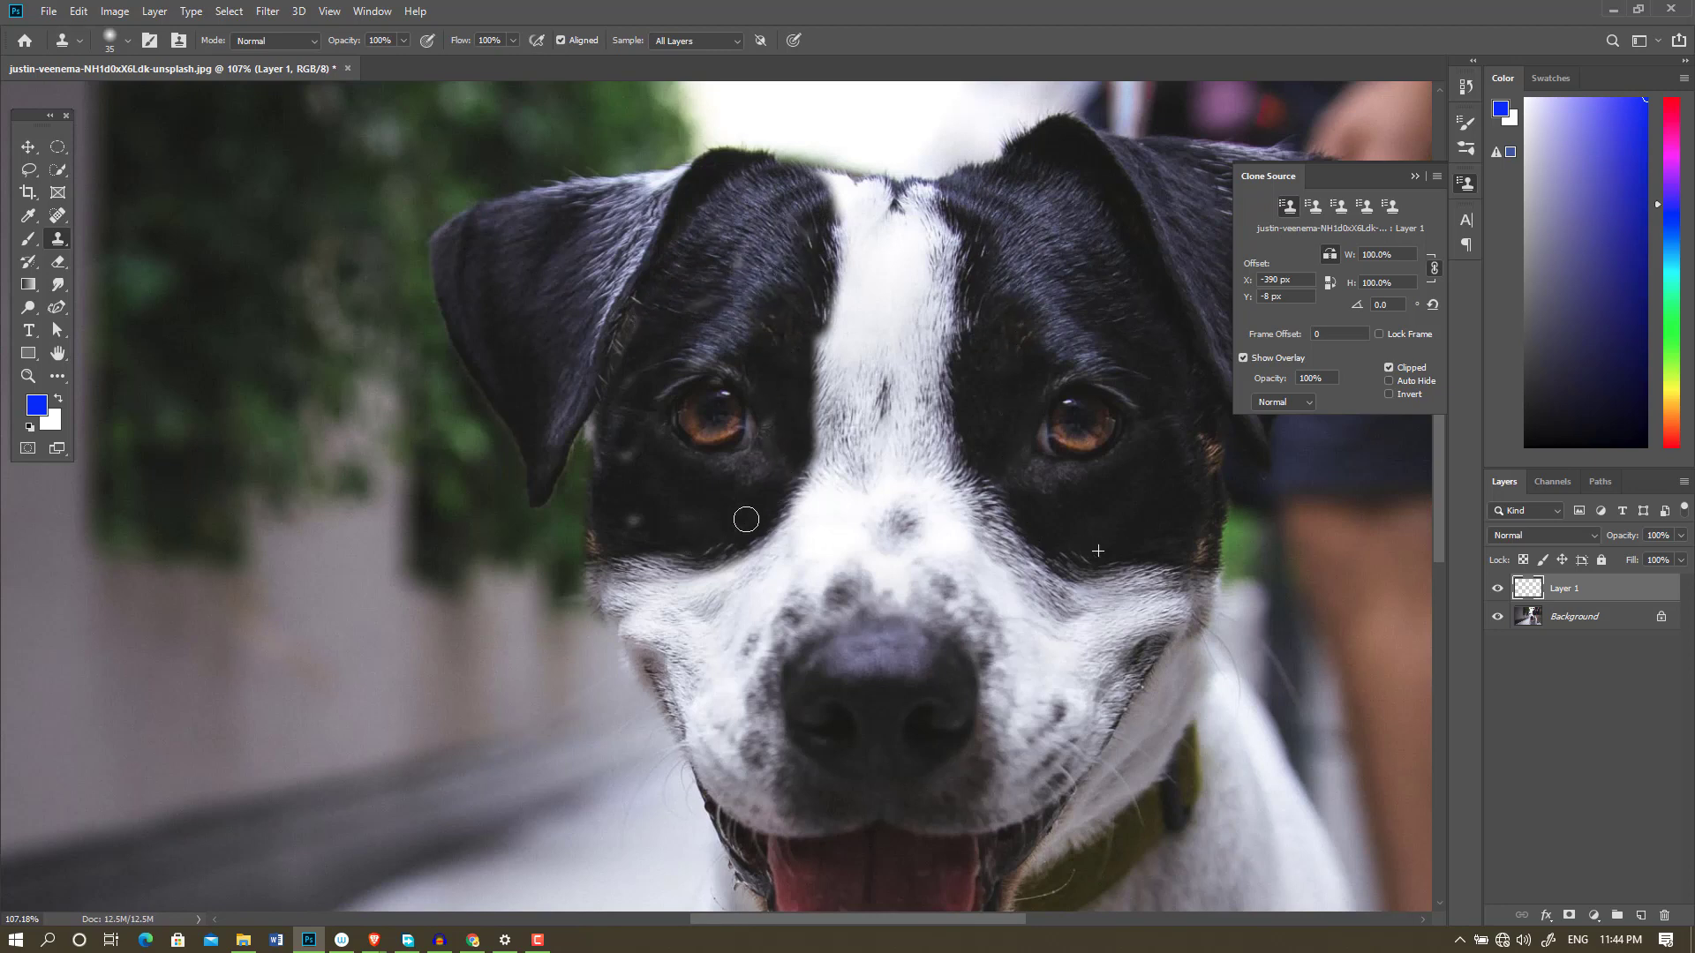
left_click_drag(810, 390, 826, 348)
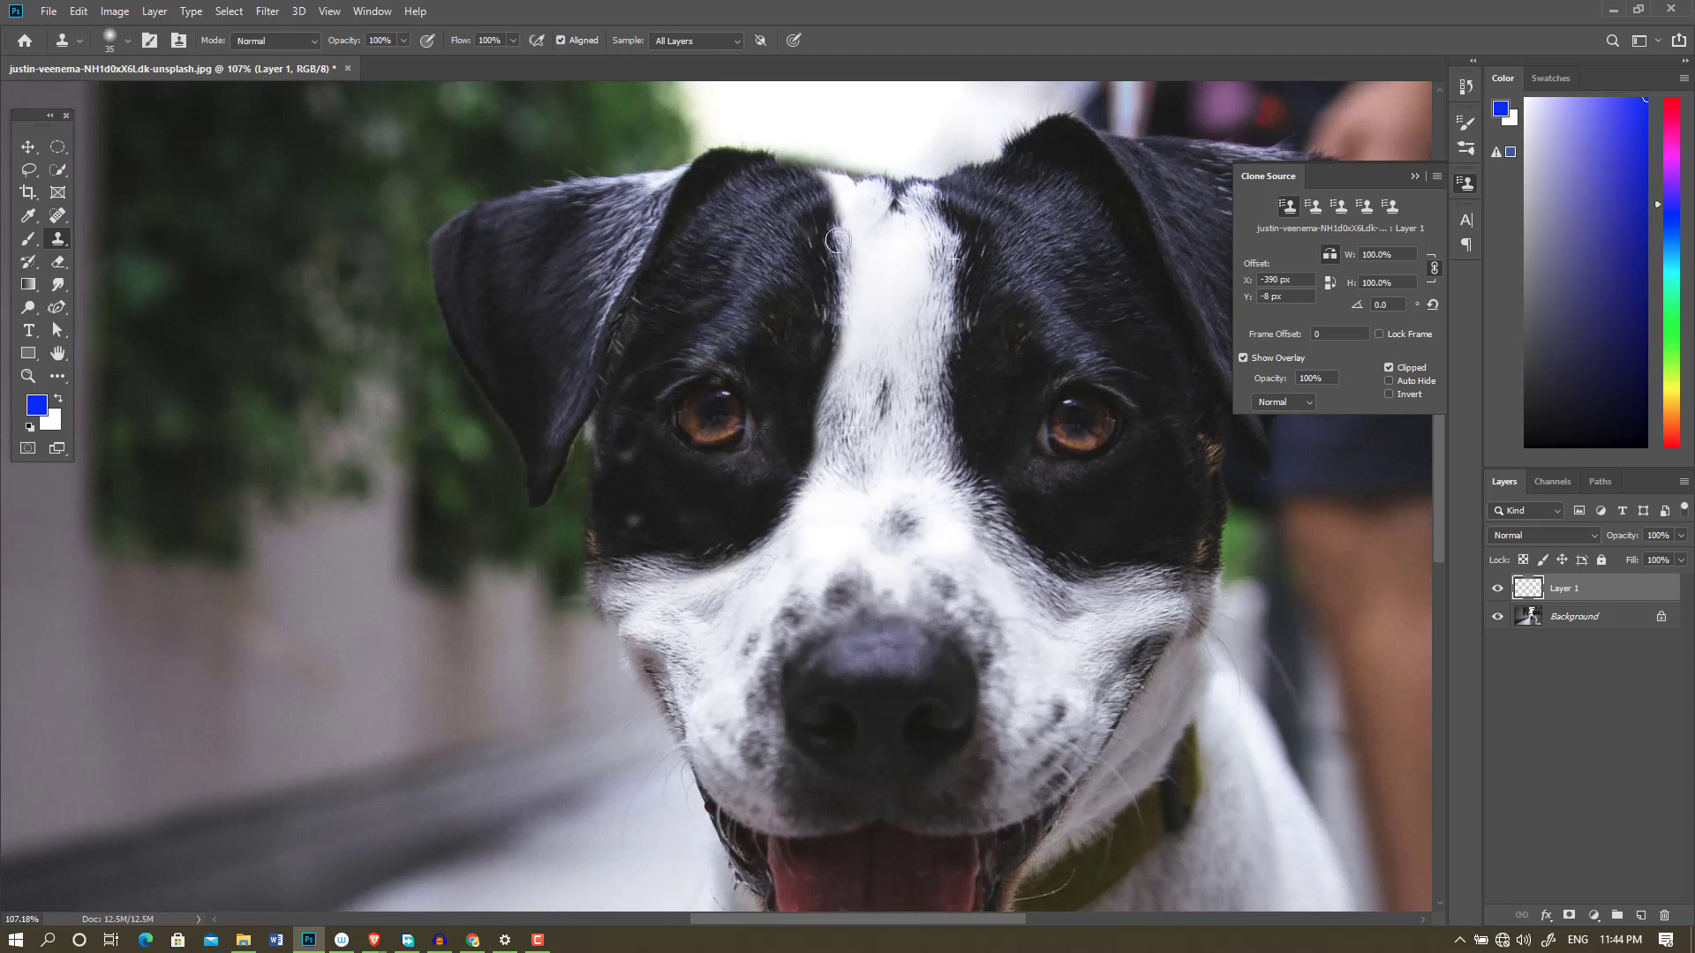
left_click_drag(837, 298, 834, 208)
left_click_drag(607, 547, 691, 531)
- Zoom out and toggle Layer 1's visibility to compare the cloned fur with the original
scroll(993, 495, "down", 1)
scroll(987, 498, "down", 1)
scroll(990, 505, "down", 1)
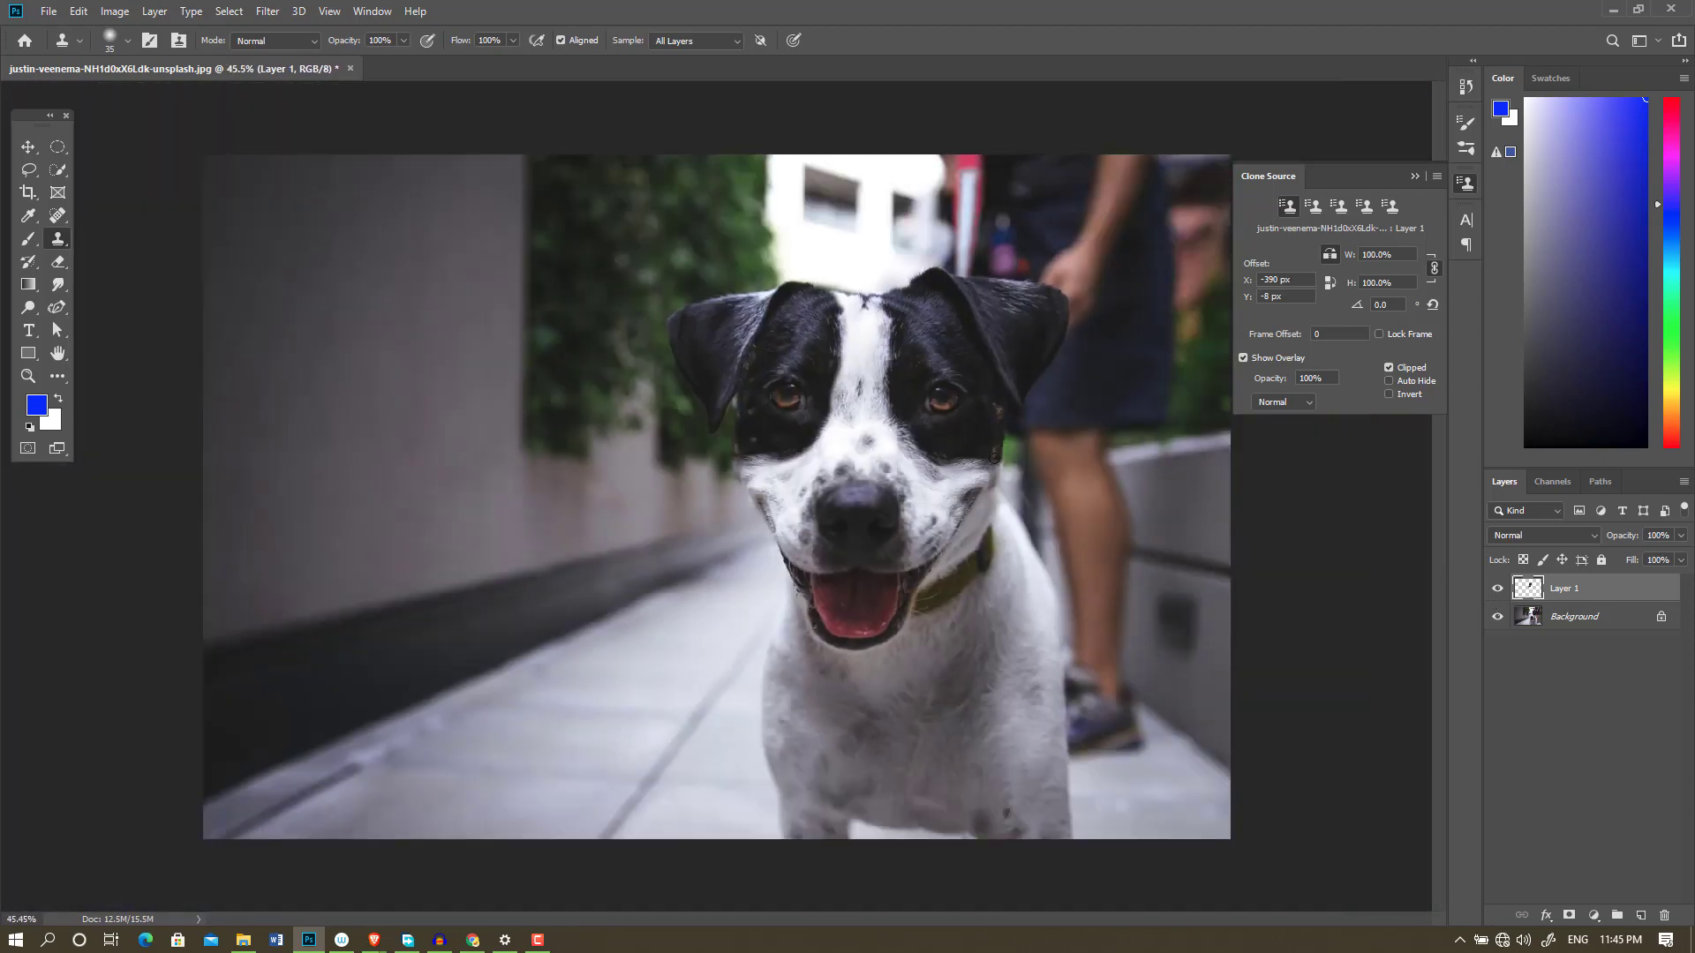
left_click(1495, 593)
scroll(746, 450, "up", 1)
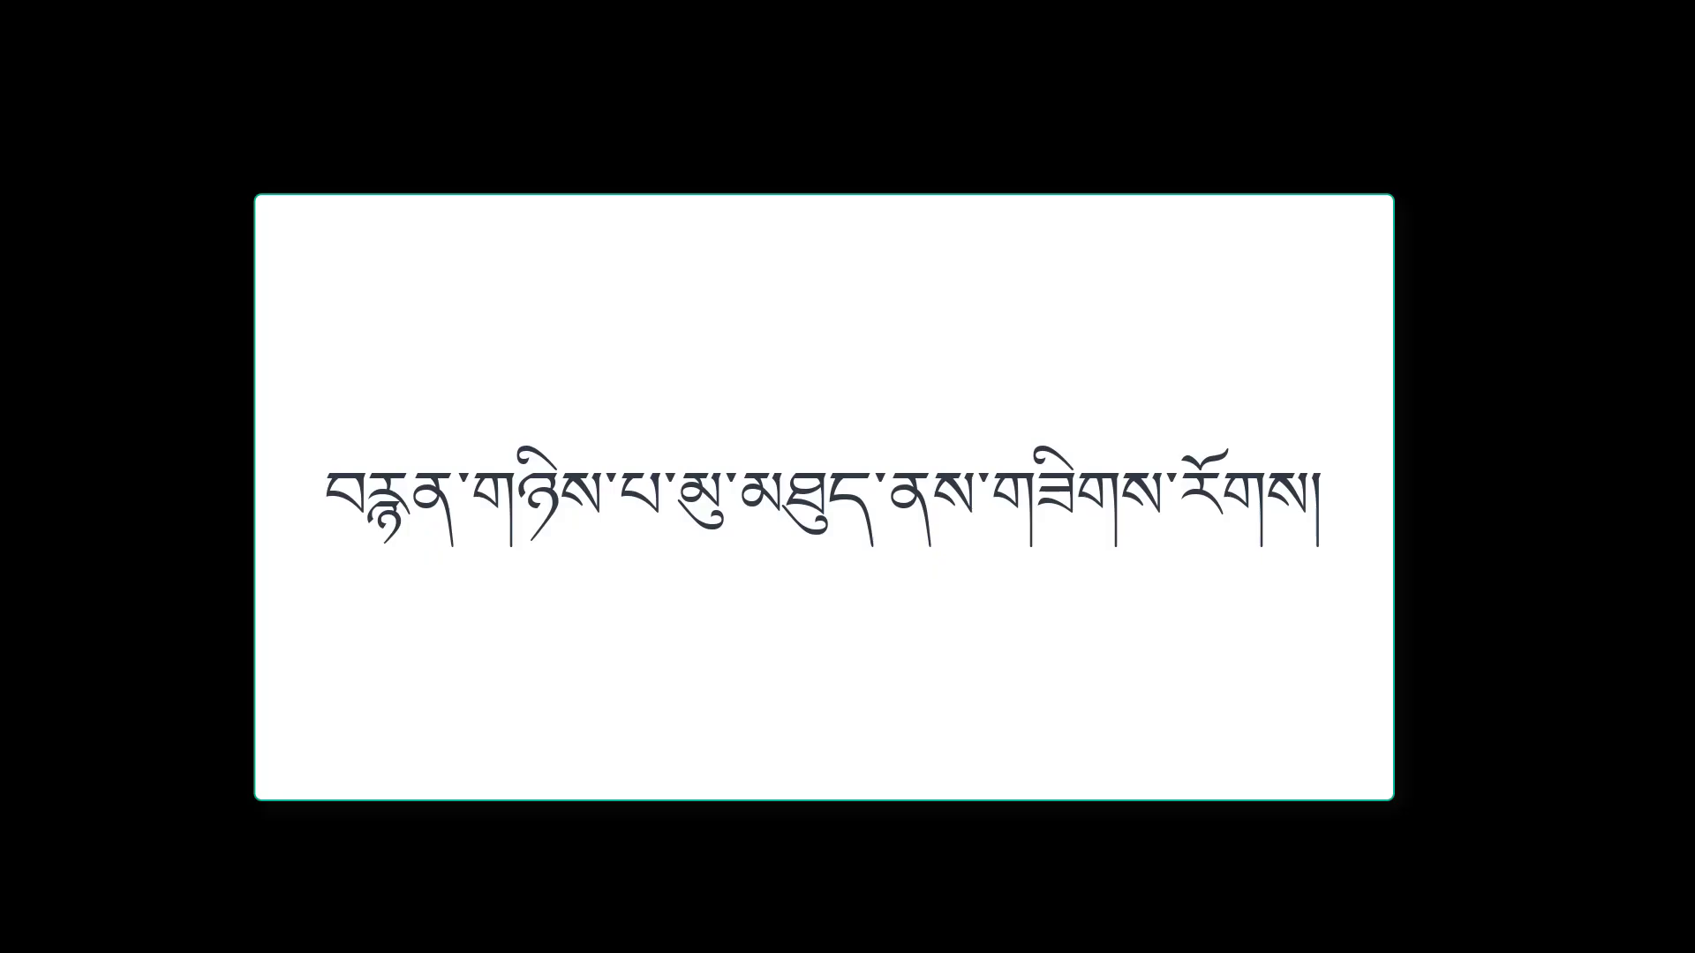